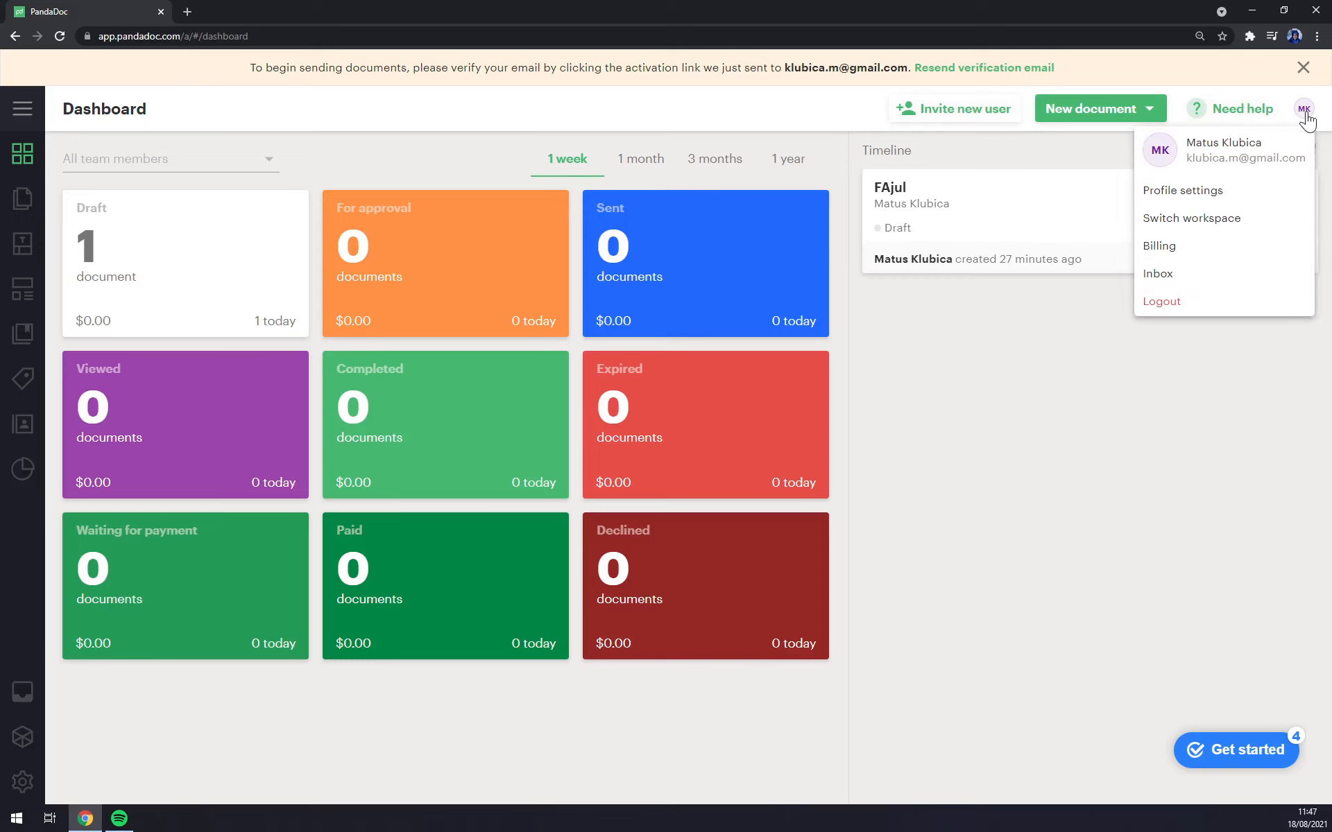
Step: Open Profile settings and scroll down to the Signature section showing No signature
left_click(1224, 201)
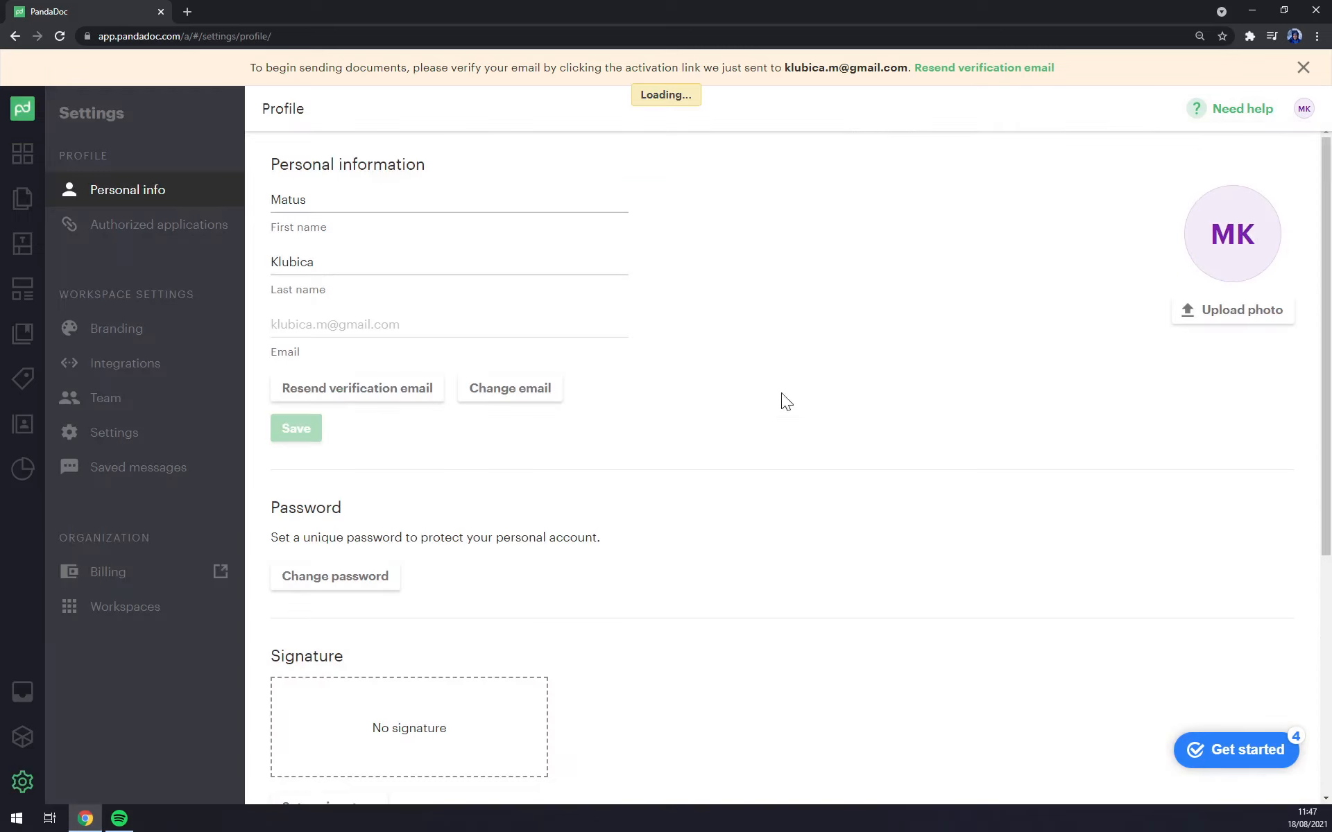
scroll(719, 432, "down", 5)
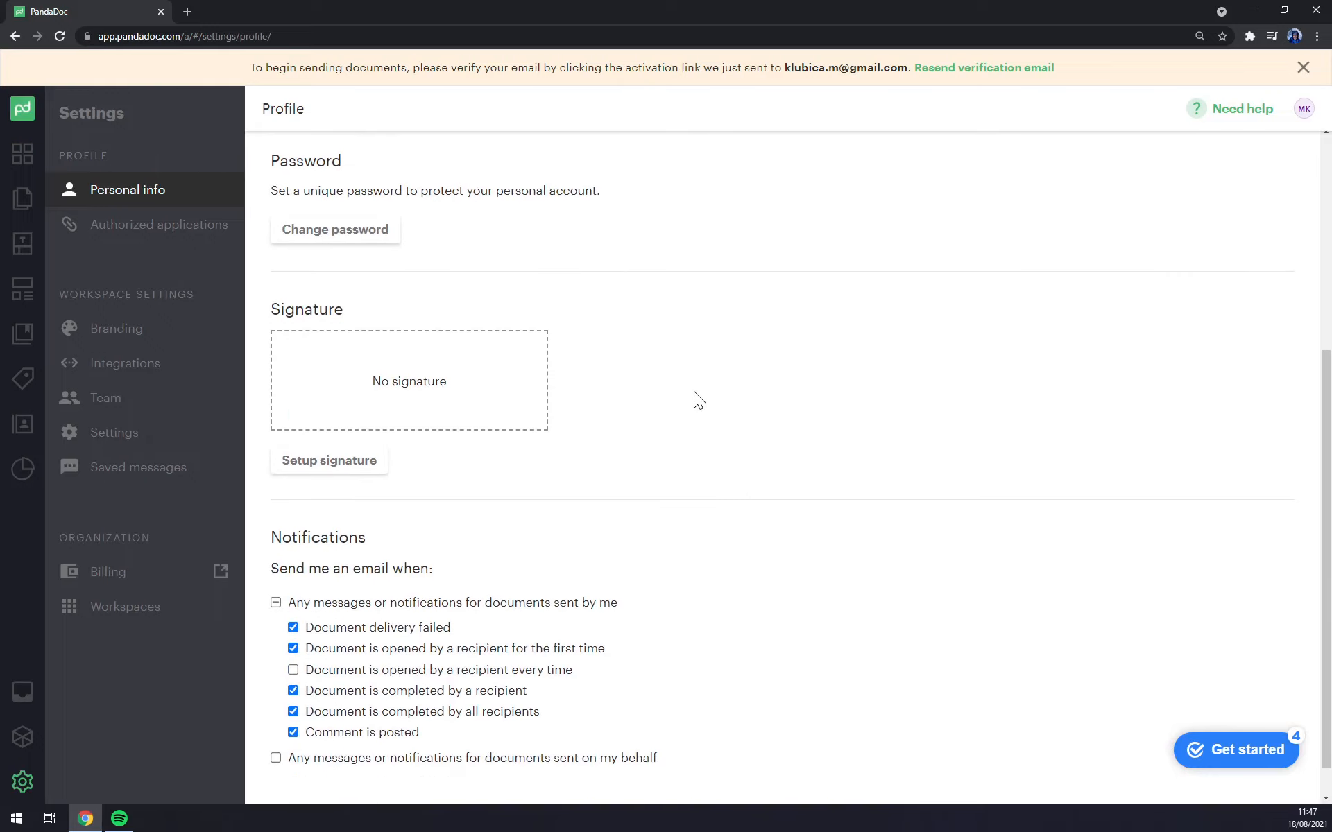
scroll(624, 454, "up", 5)
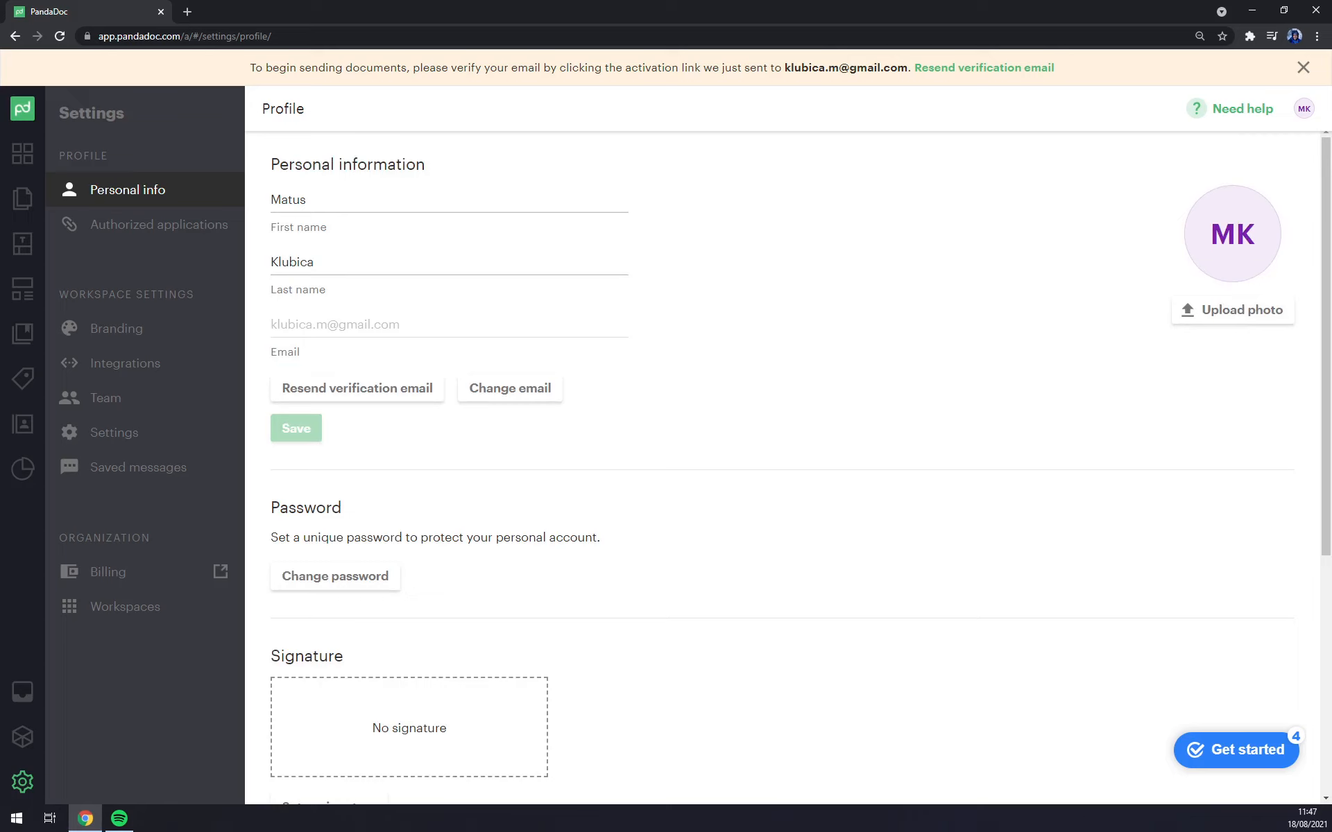
scroll(543, 236, "down", 5)
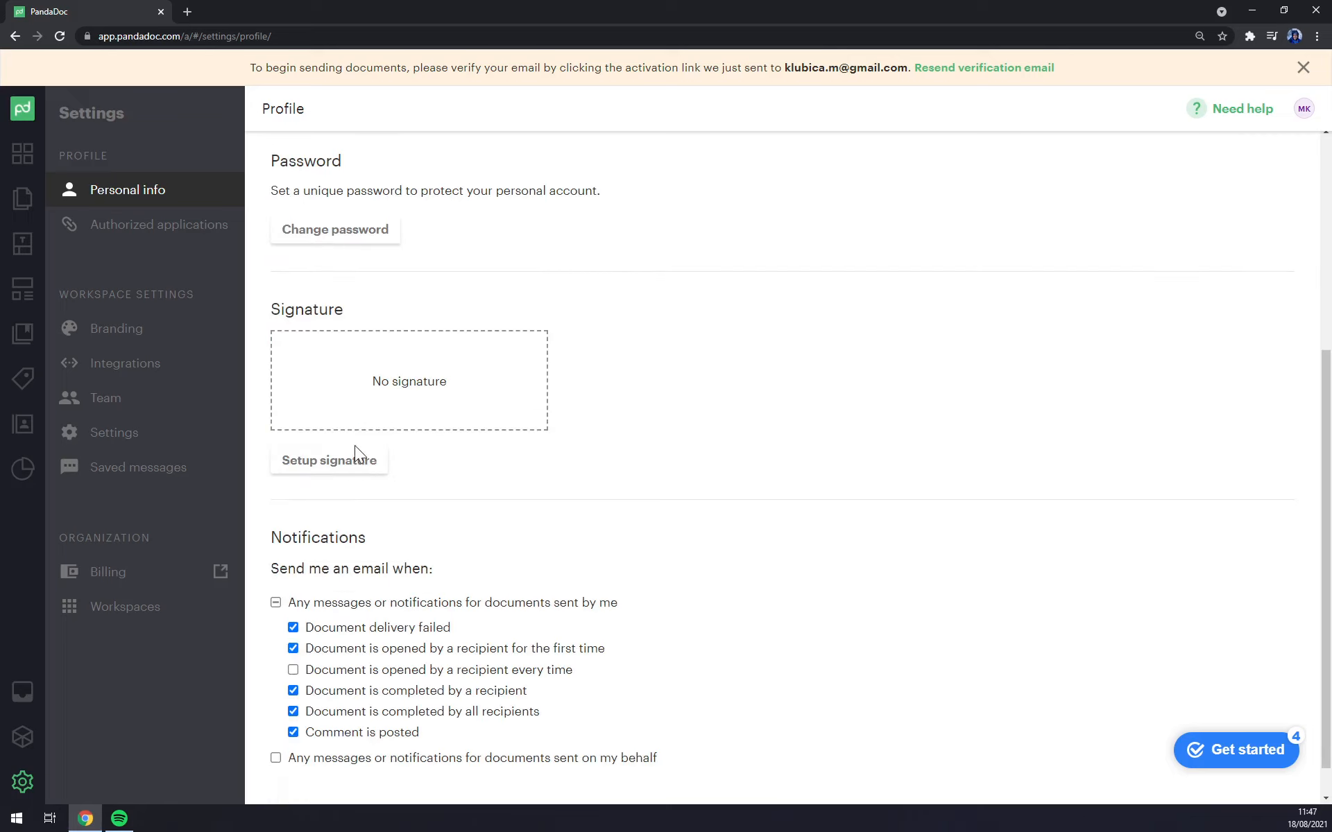
Step: Draw a freehand signature on the Draw tab and save it to the profile
left_click(348, 465)
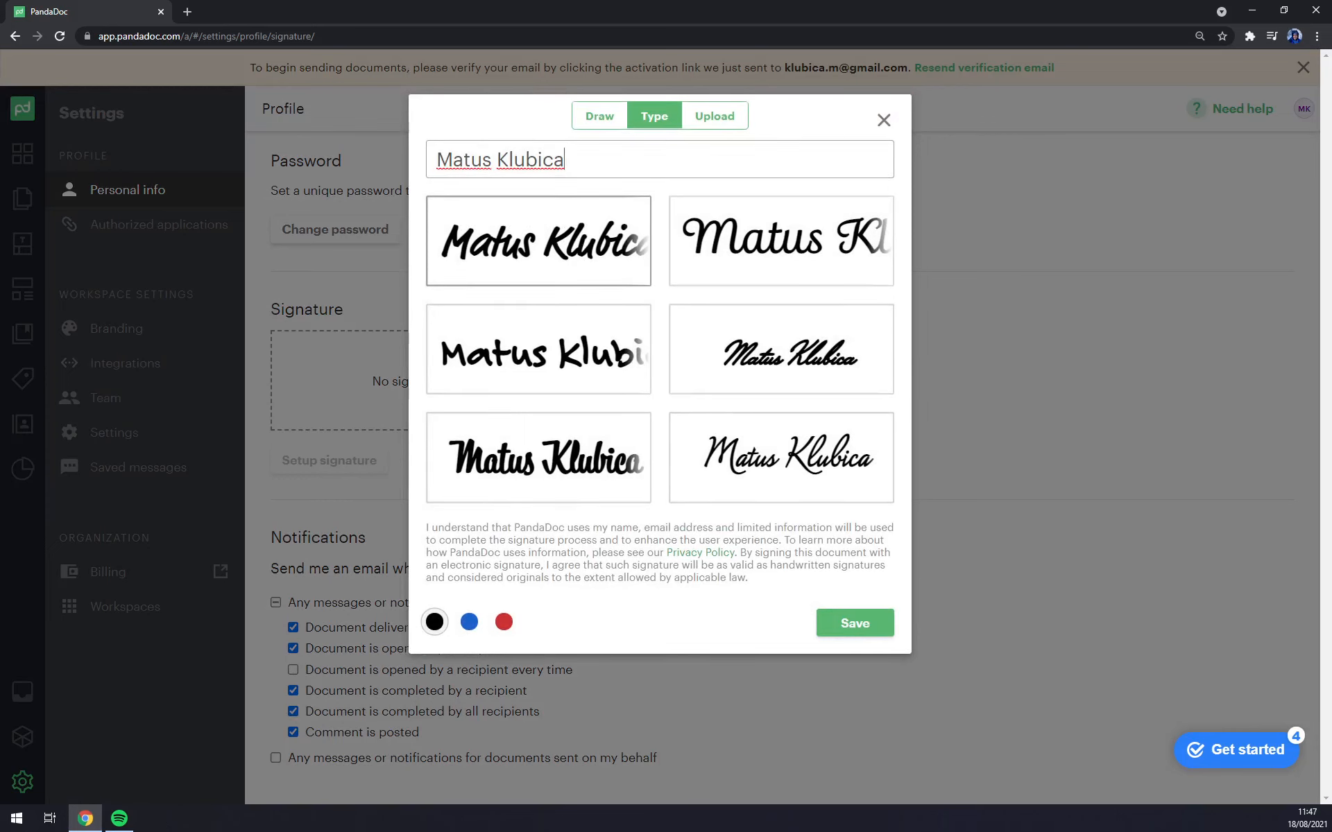
left_click(622, 116)
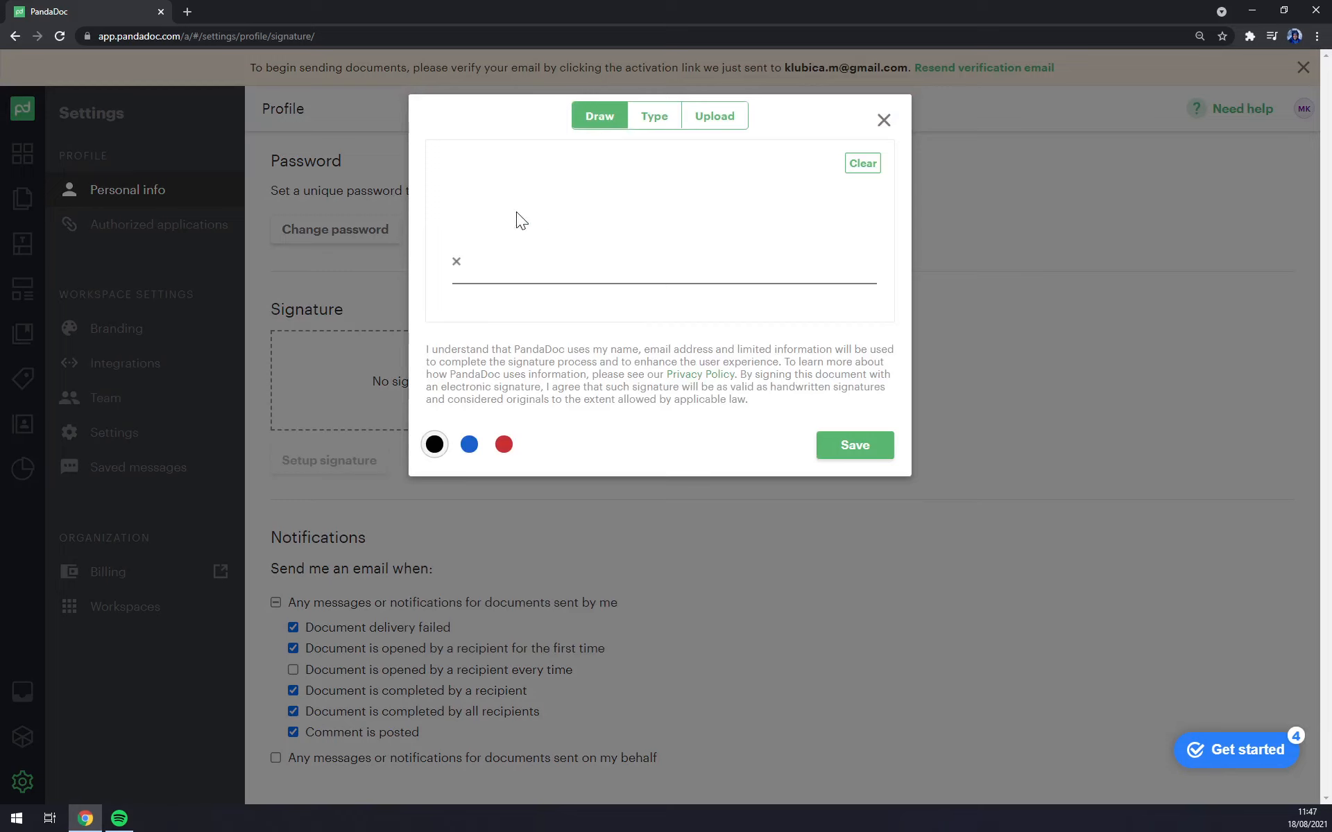
left_click(715, 122)
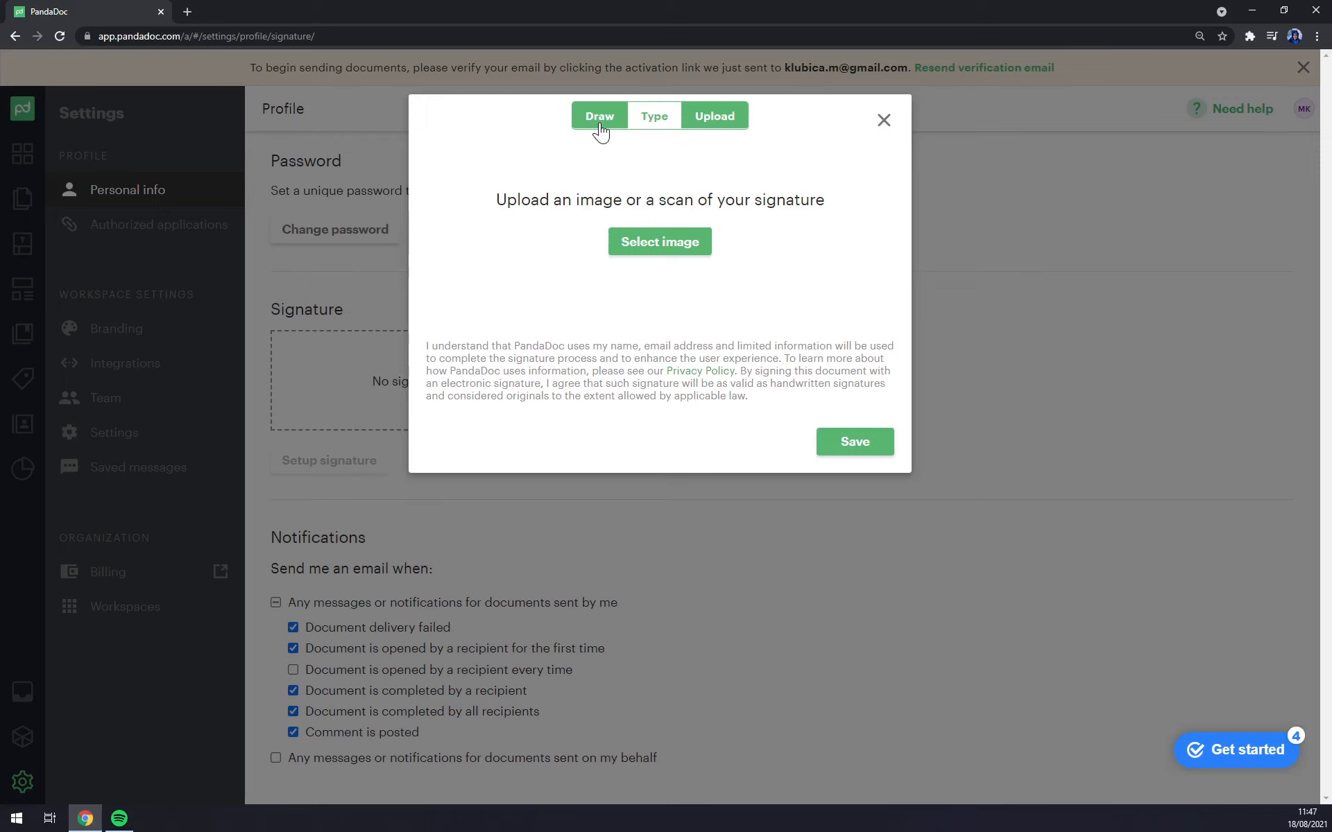
left_click(600, 125)
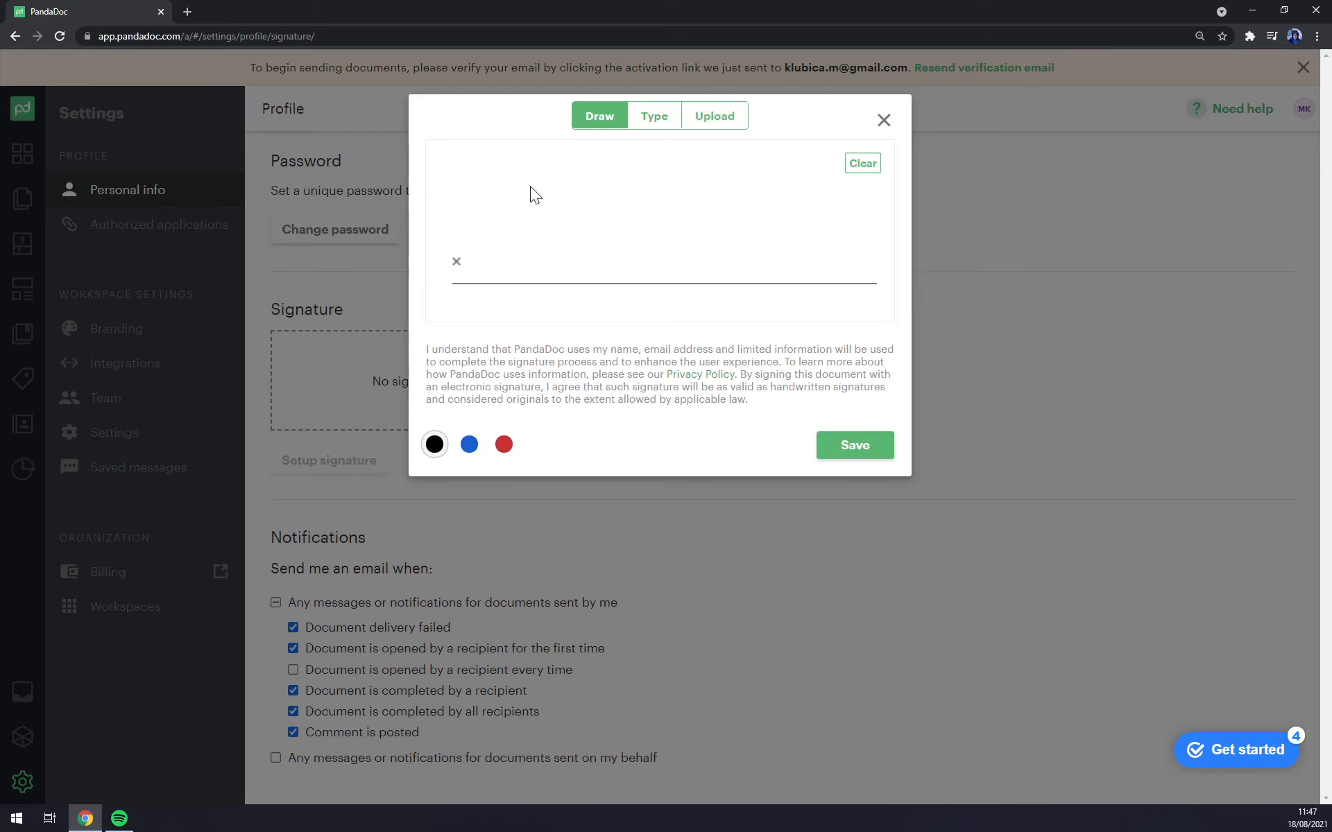
mouse_move(516, 183)
left_mouse_down()
mouse_move(497, 269)
mouse_move(576, 240)
left_mouse_up()
left_click_drag(684, 248, 817, 289)
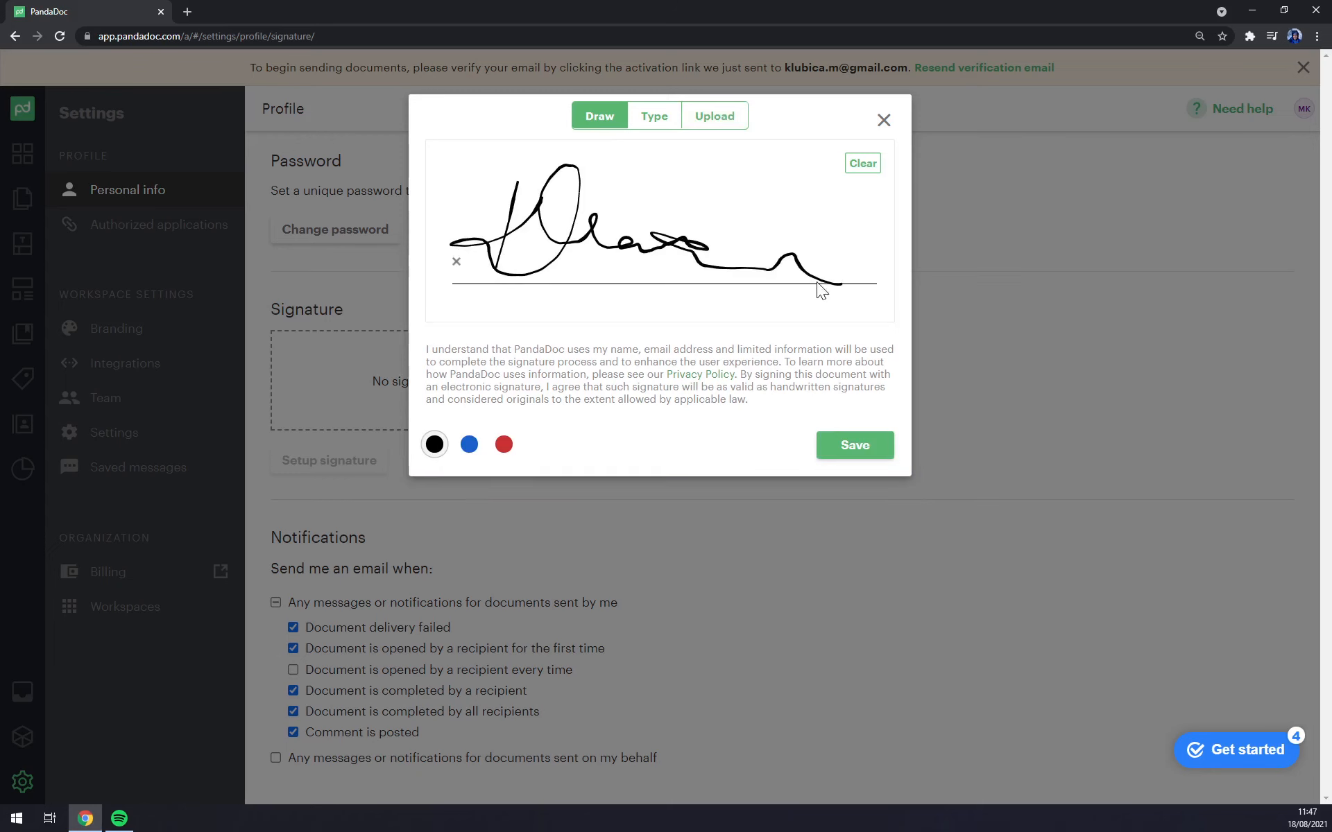
left_click(849, 452)
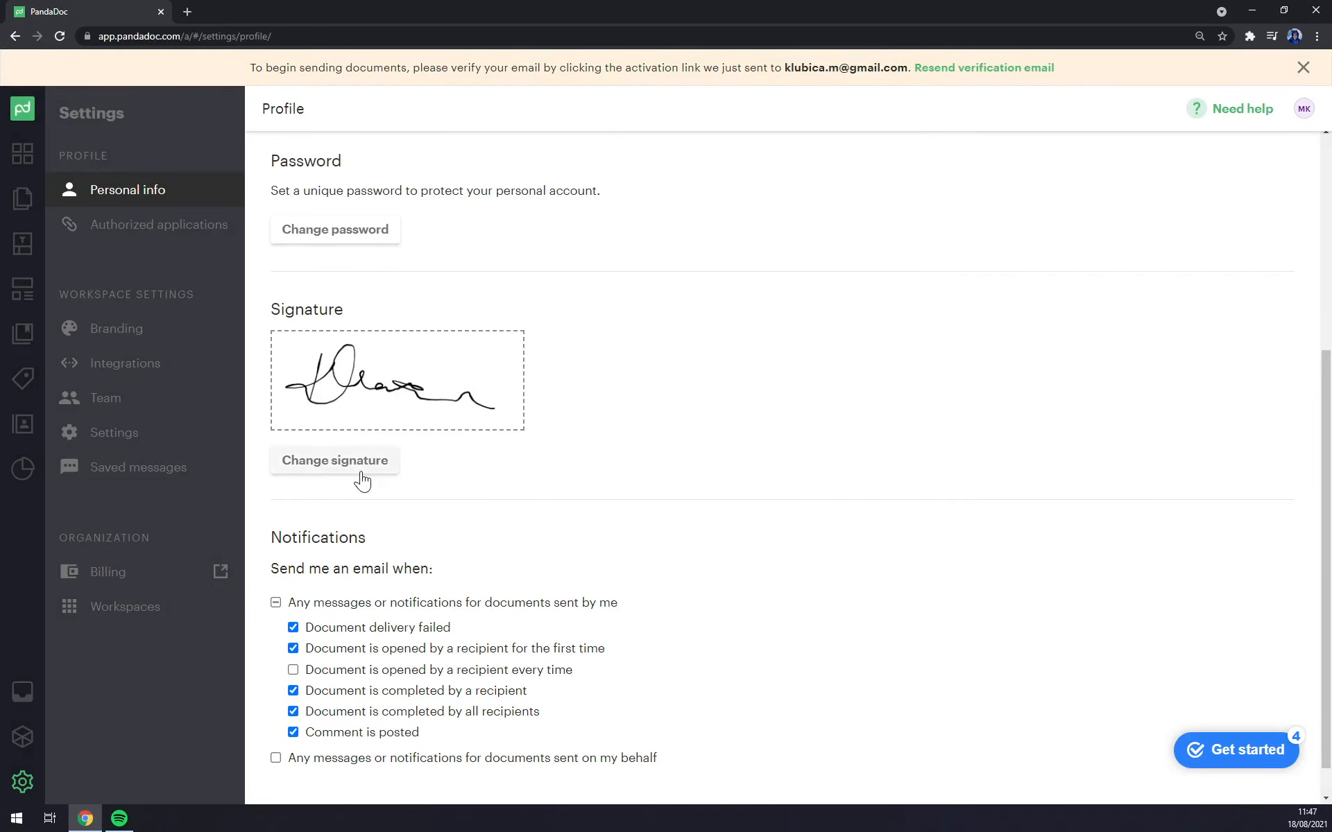
Step: Return from the profile page to the Dashboard
scroll(649, 461, "down", 1)
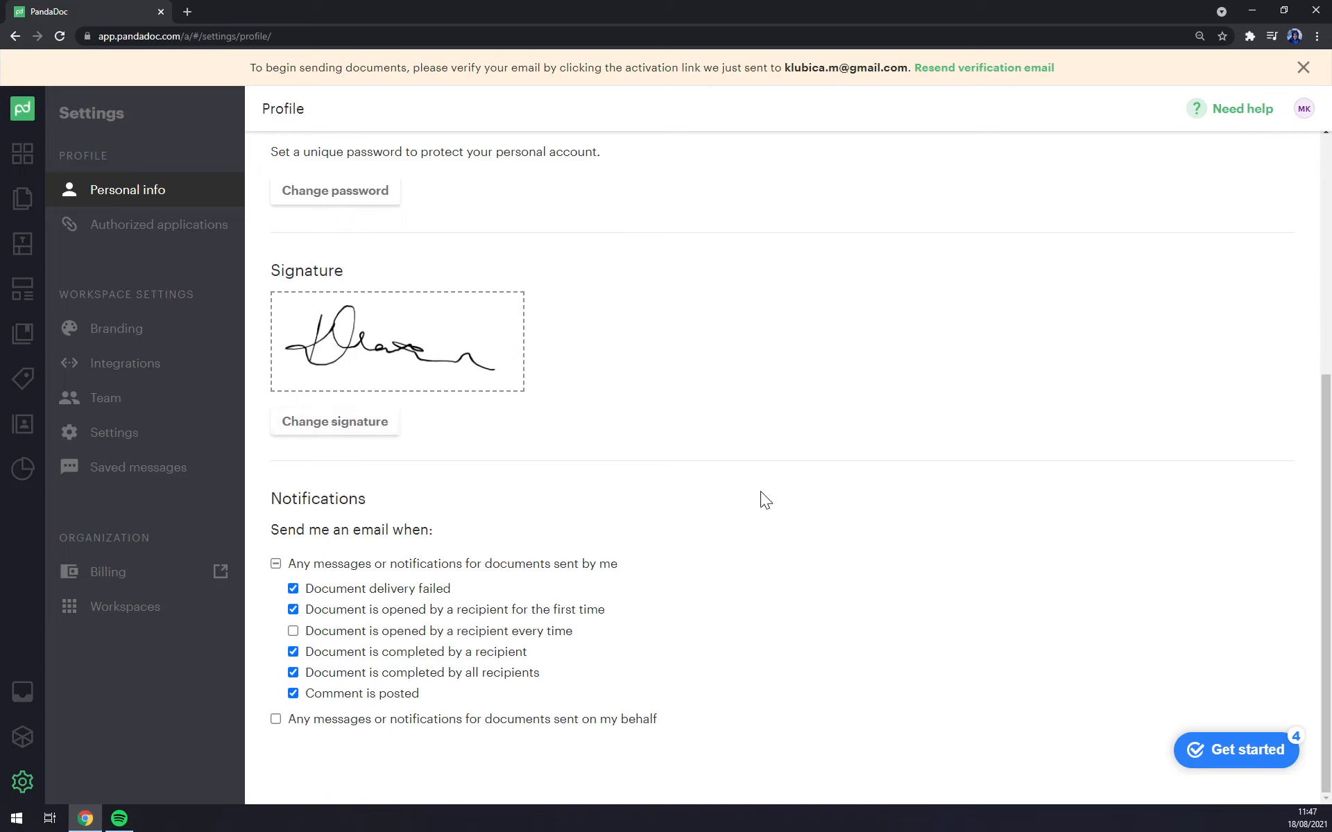
scroll(781, 665, "up", 5)
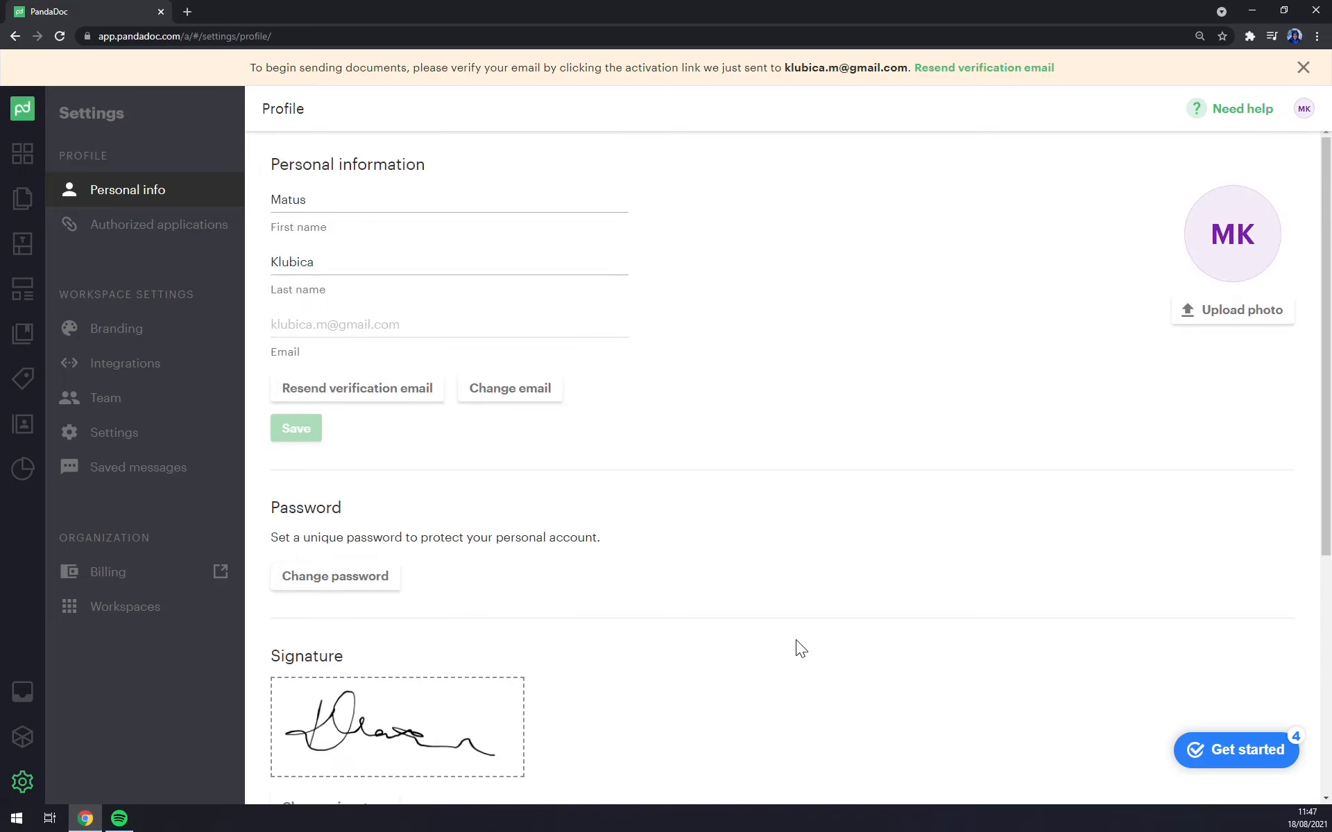
left_click(31, 158)
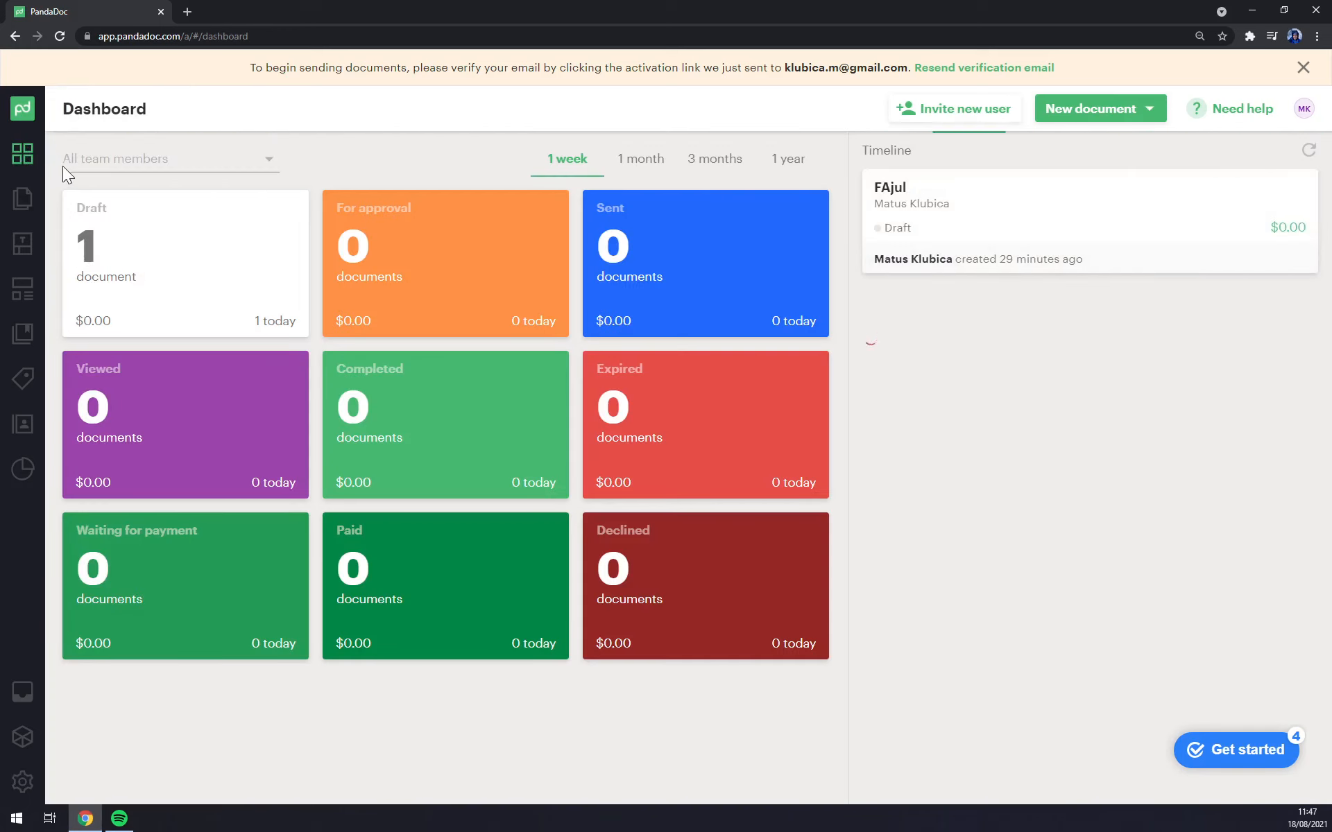
Step: Open the invite-user window, switch to Invite by email, and close it without inviting anyone
left_click(951, 118)
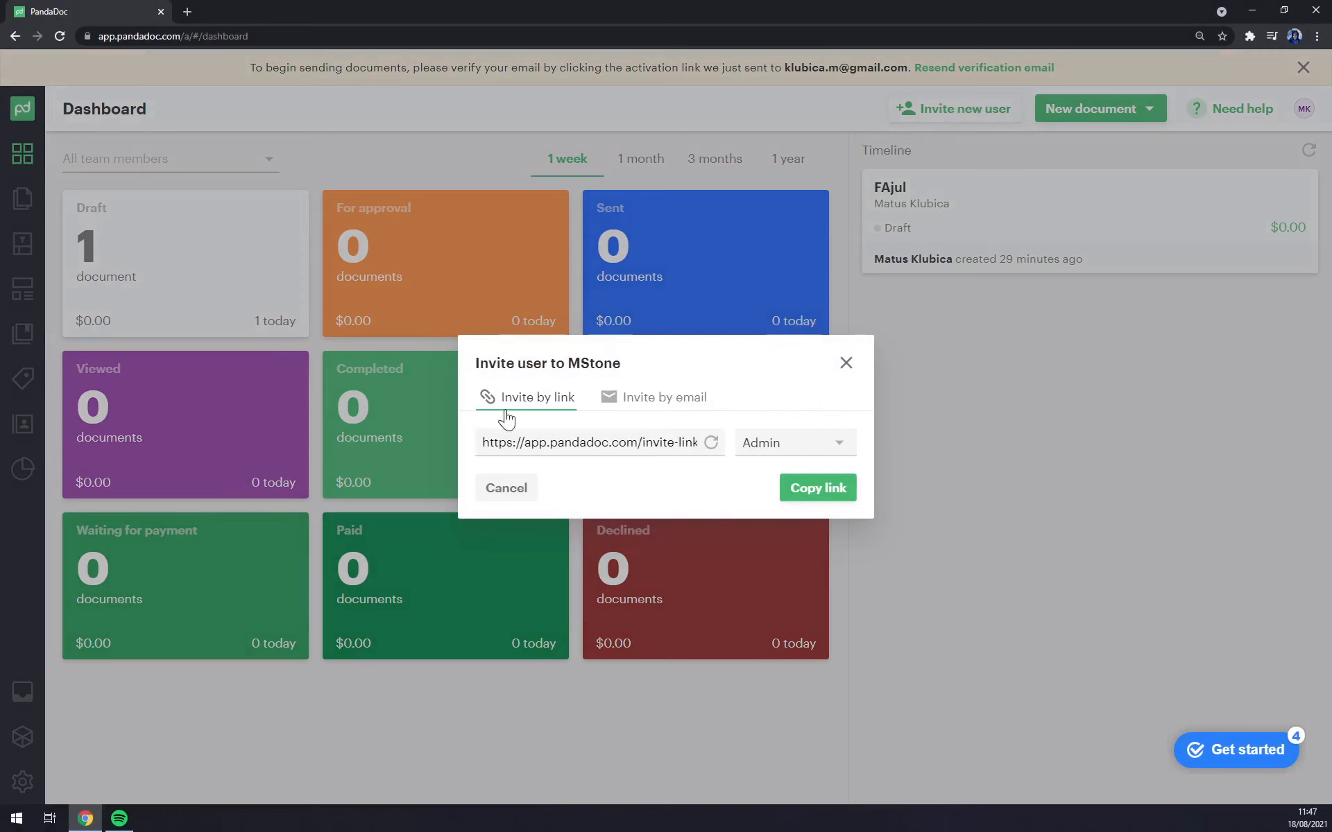
left_click(644, 399)
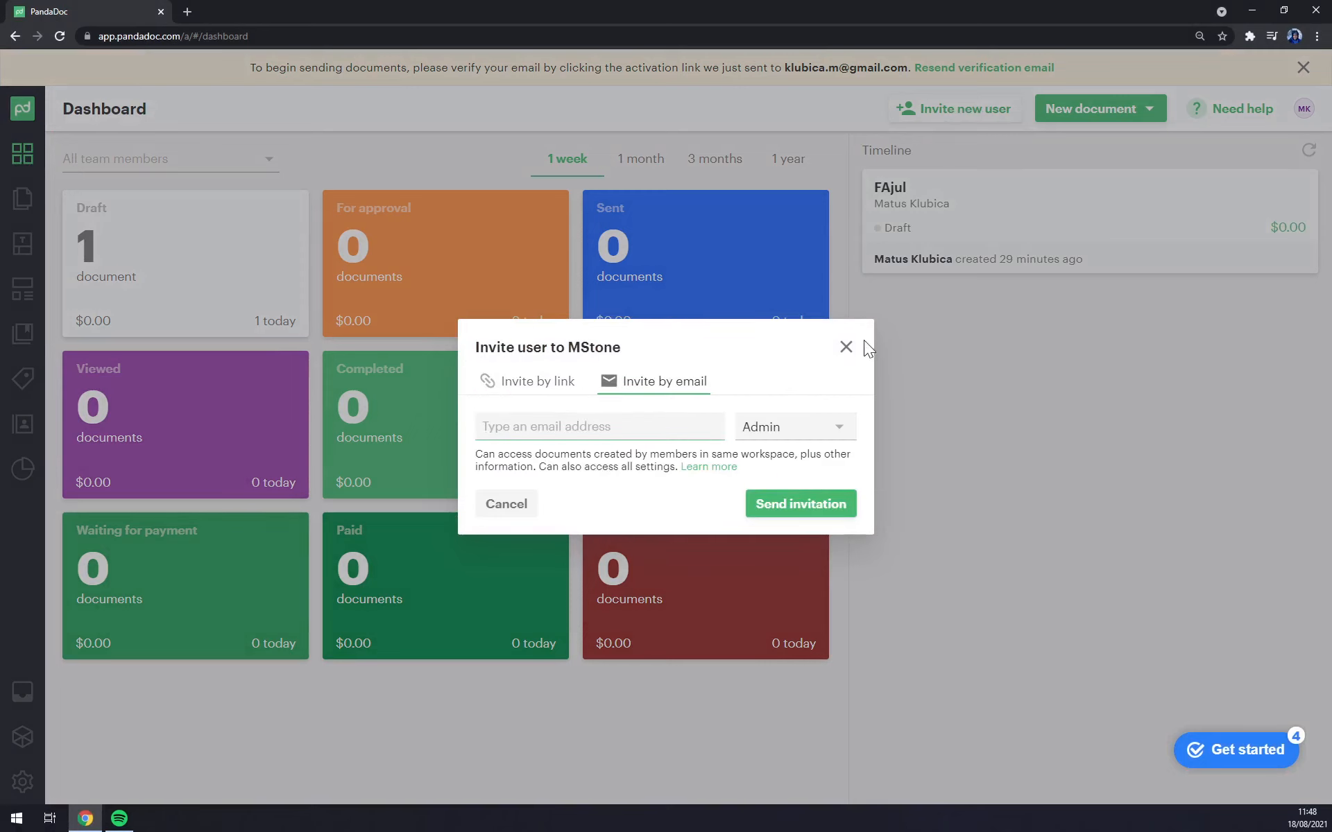
left_click(846, 349)
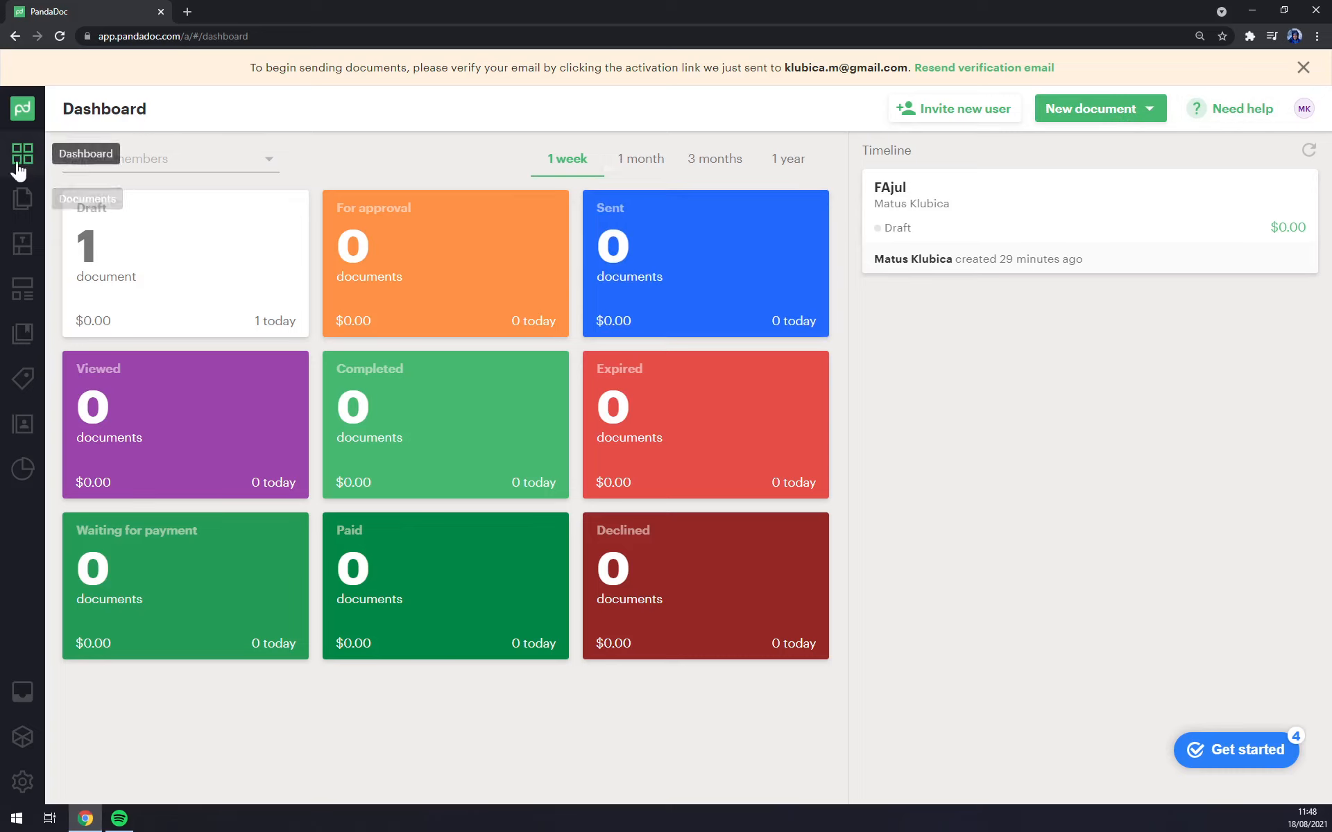
Step: Tour Documents, Templates, Forms, Content Library, Catalog, Contacts and Inbox, ending on the Settings page
left_click(23, 109)
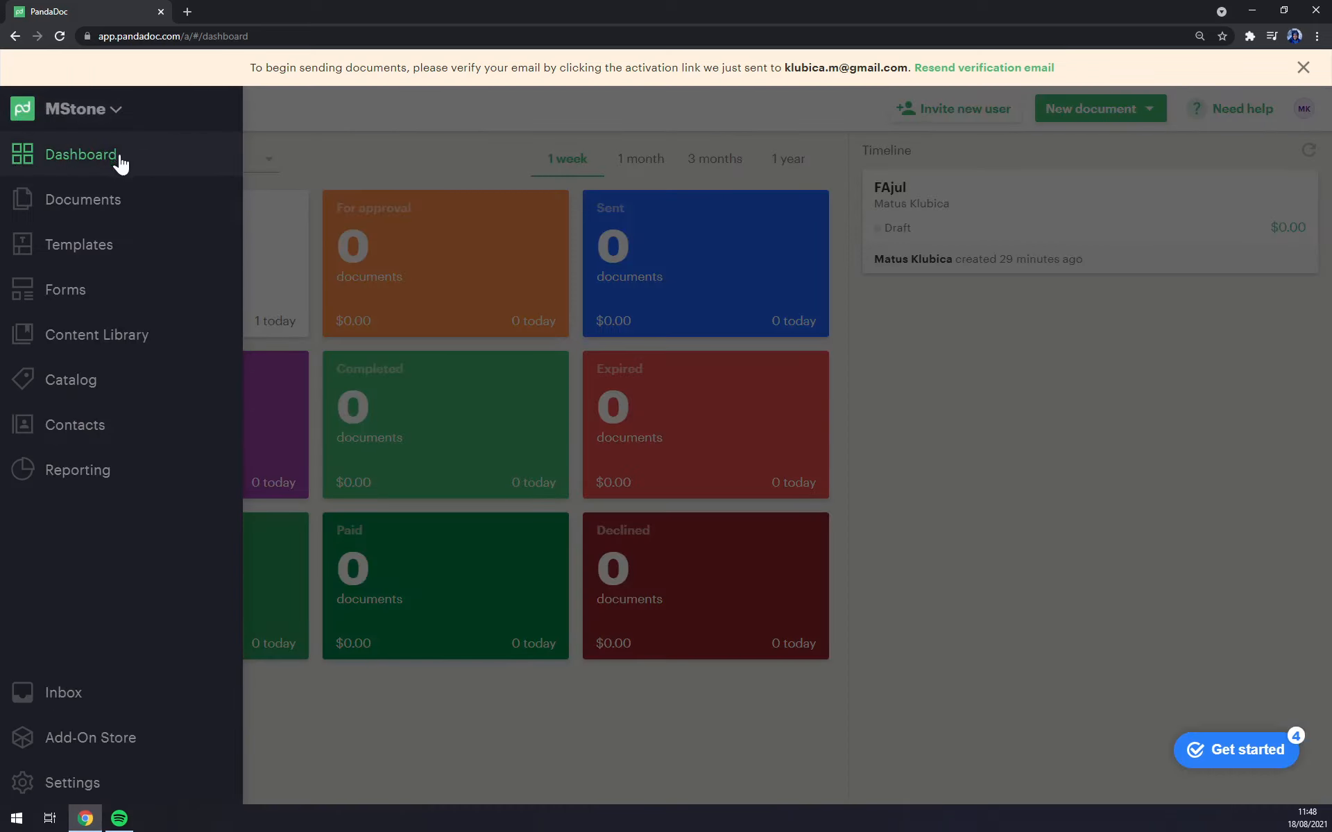
left_click(109, 201)
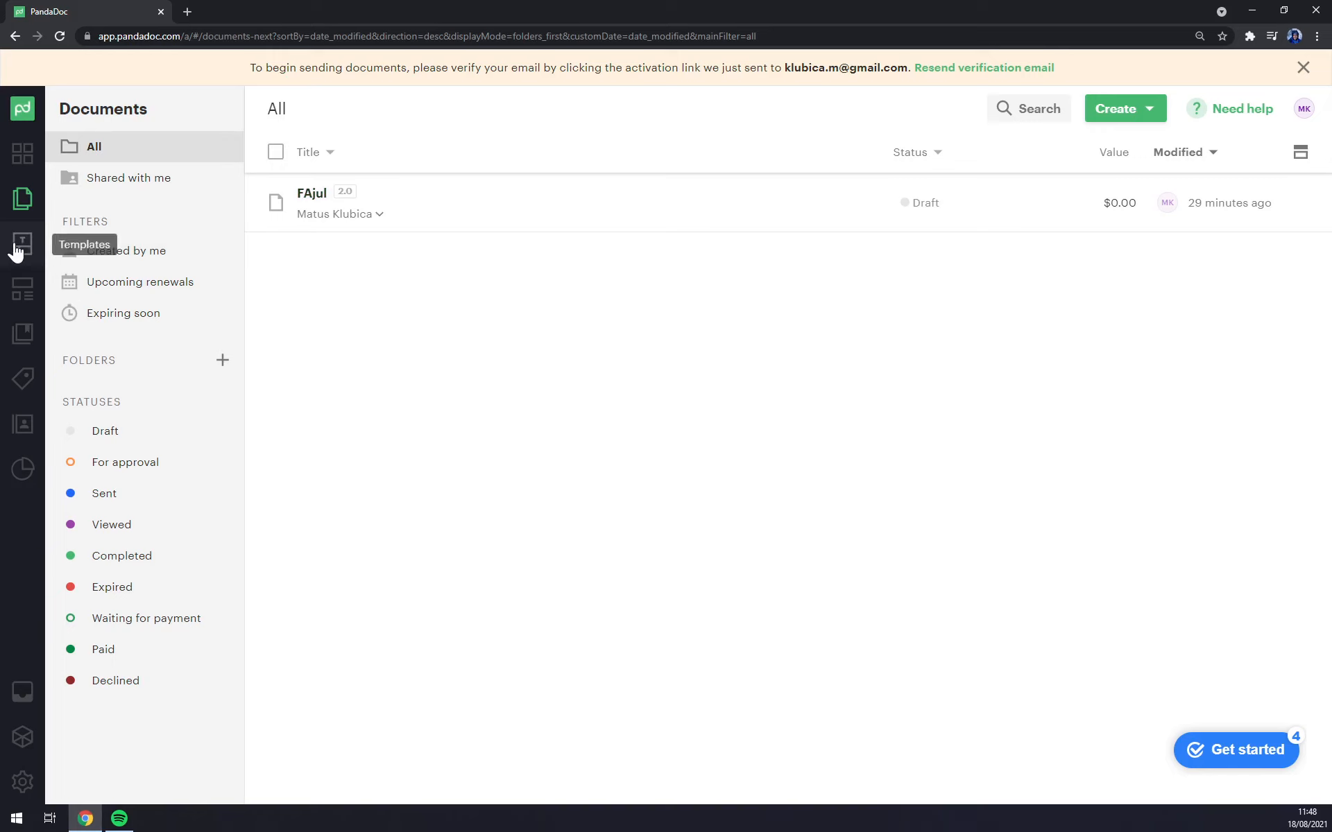
left_click(15, 243)
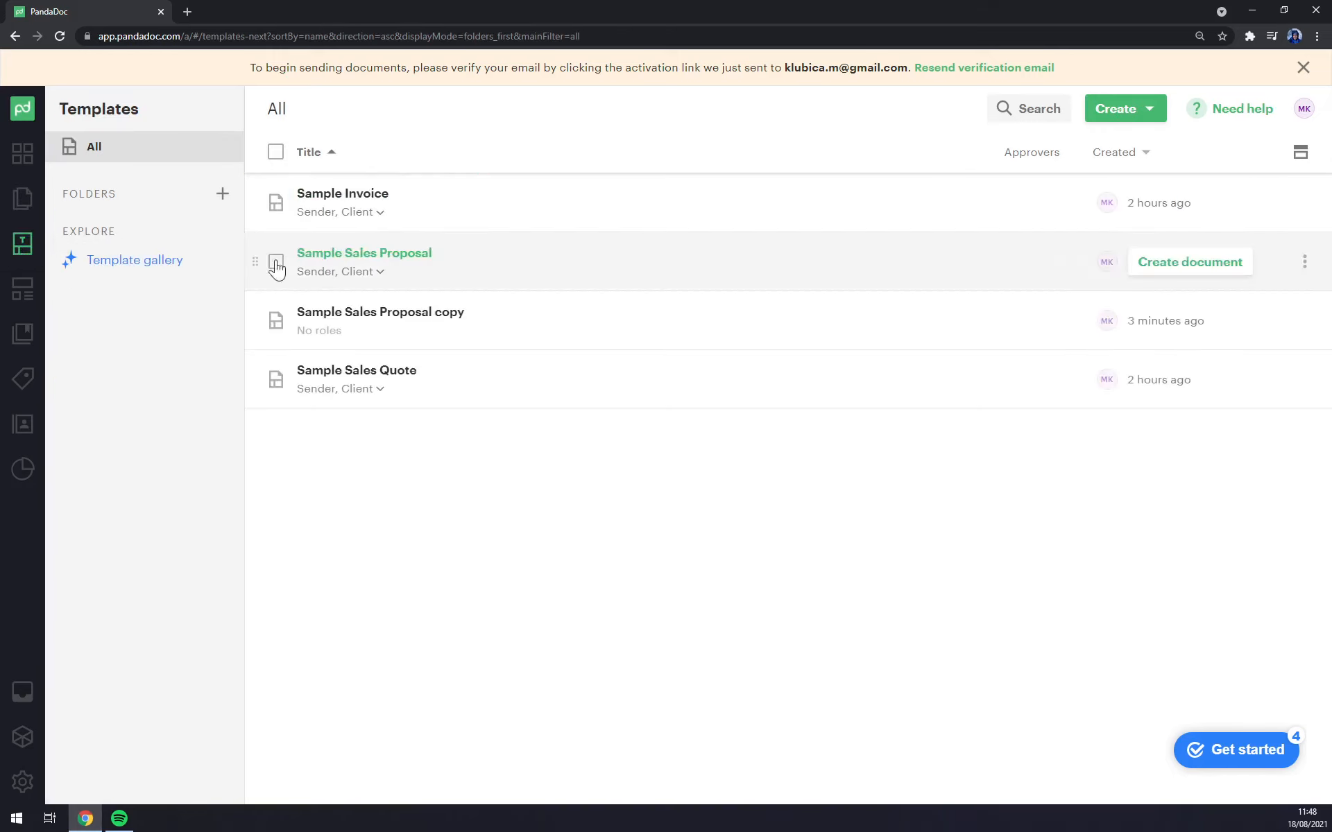
left_click(19, 297)
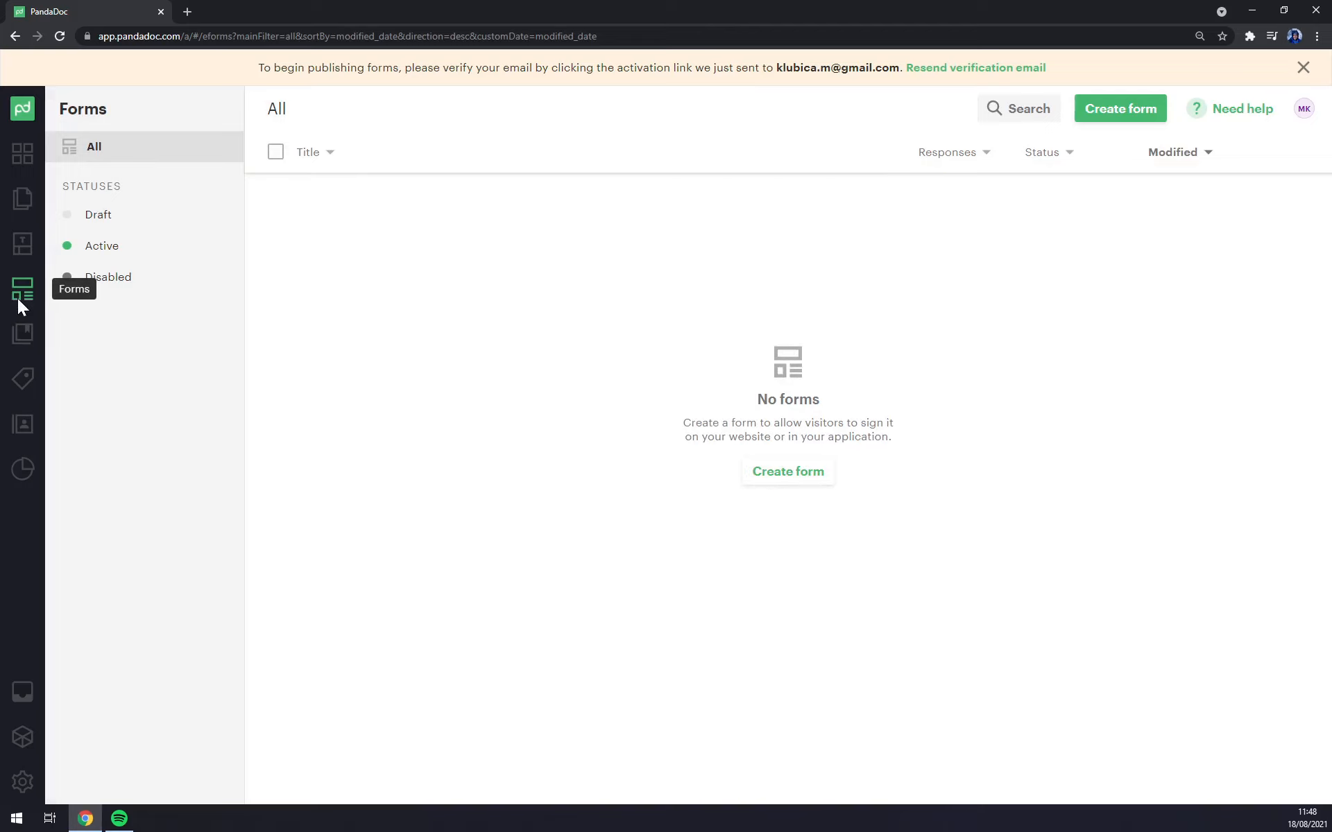
left_click(20, 336)
left_click(31, 391)
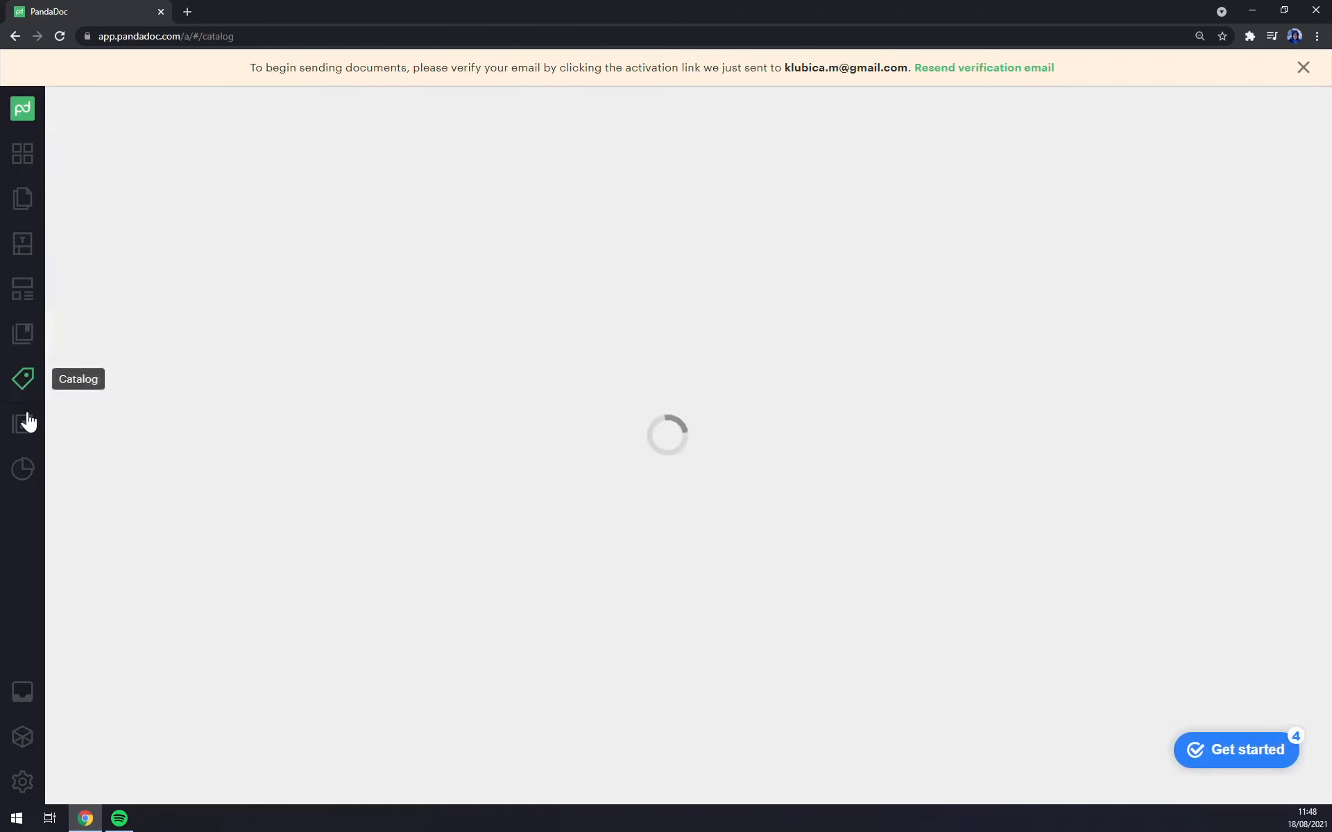
left_click(23, 425)
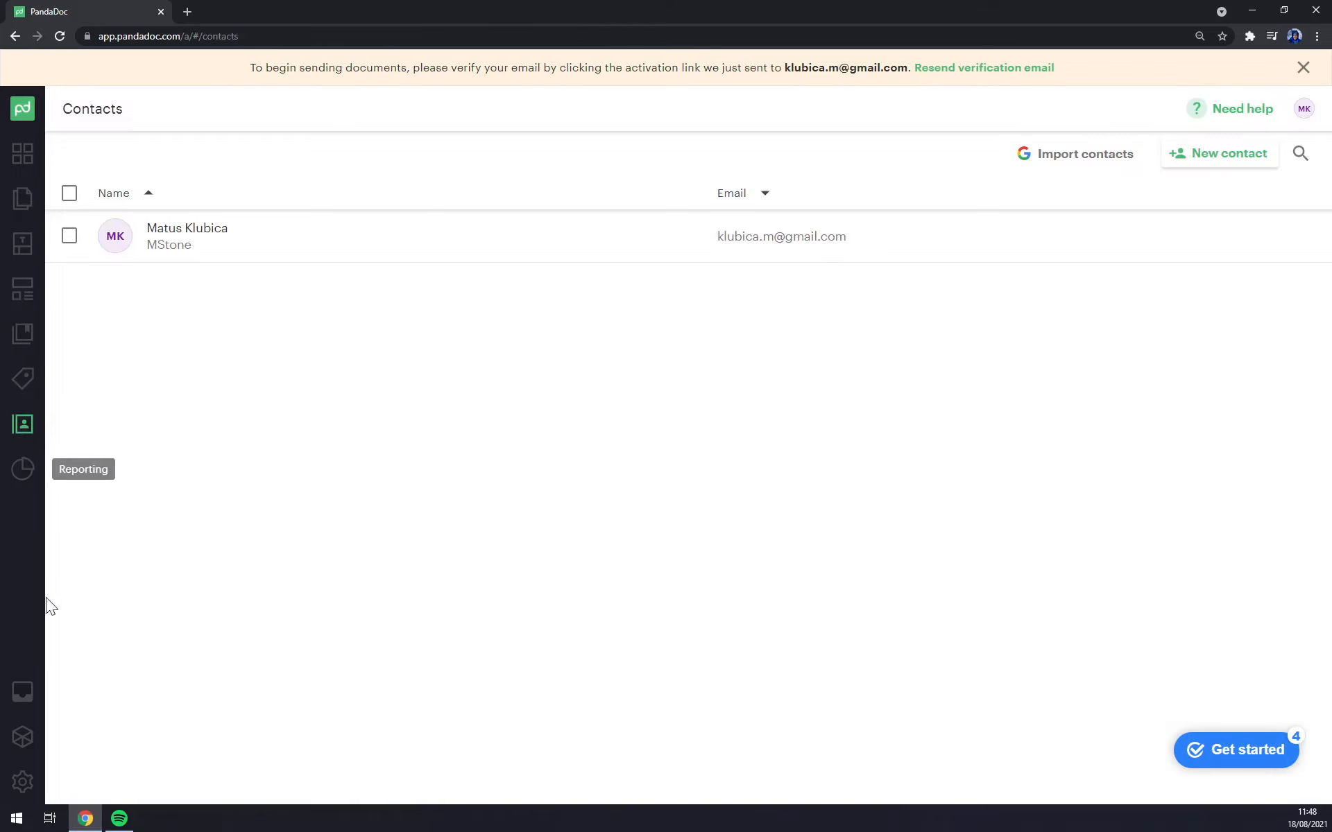
left_click(21, 699)
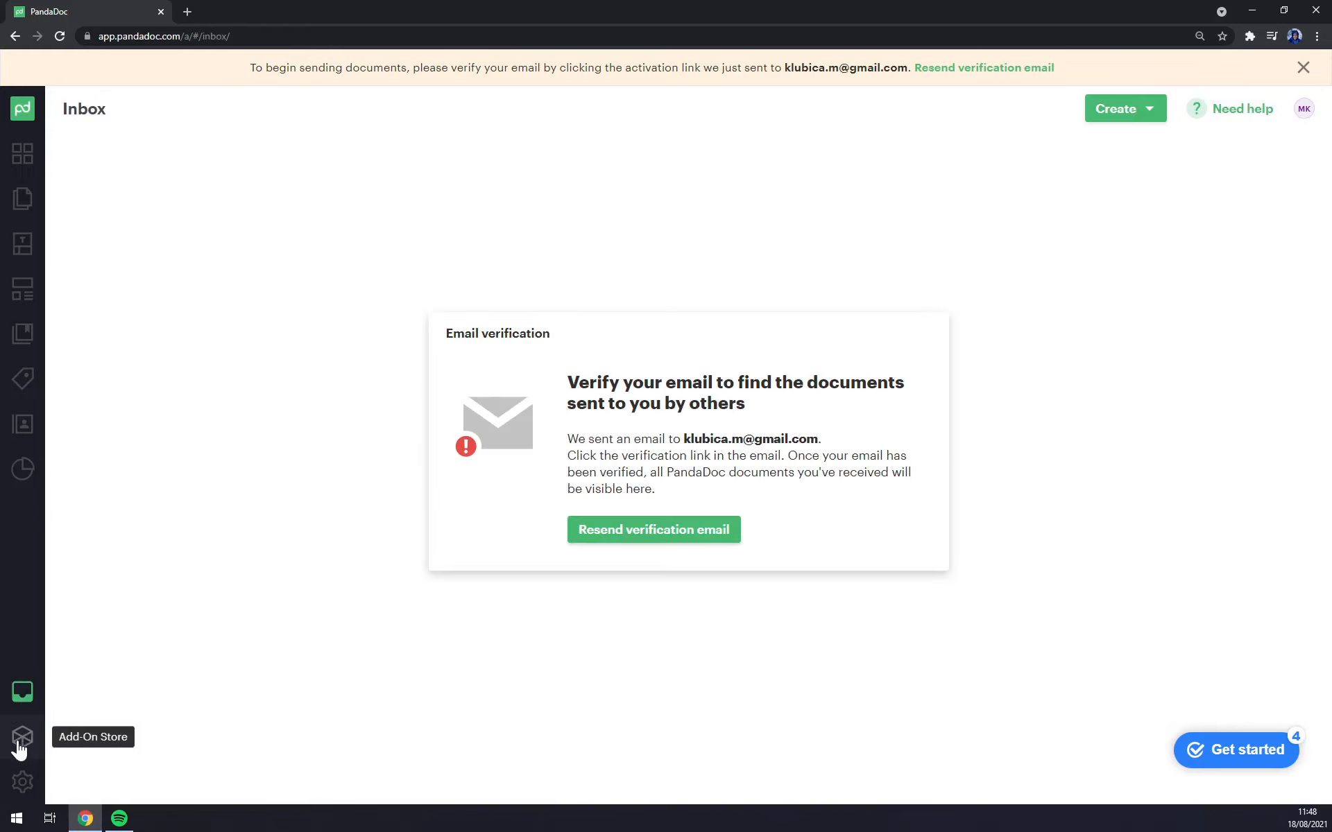
left_click(22, 781)
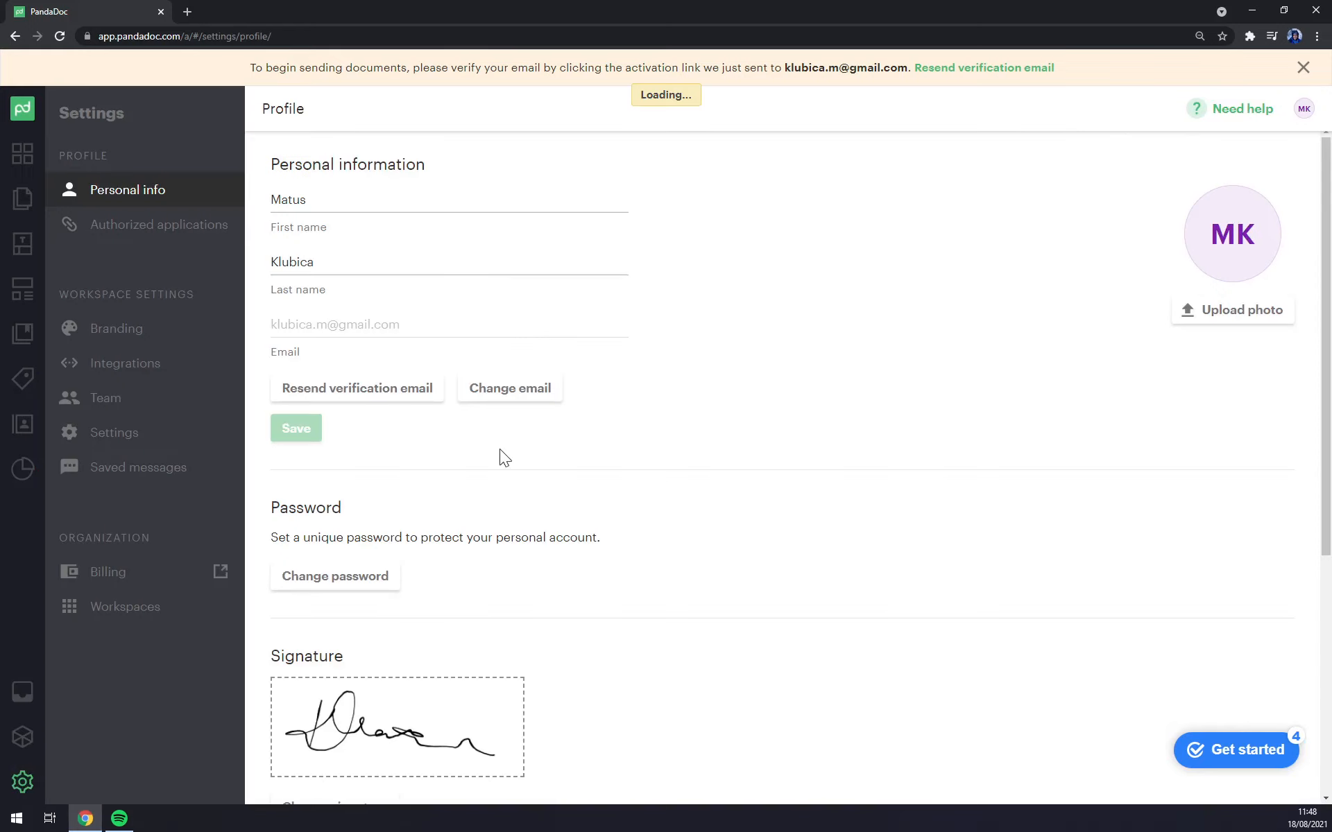
Step: Go to Integrations settings via Branding and scroll through the CRM, payment, Other and API sections
left_click(149, 343)
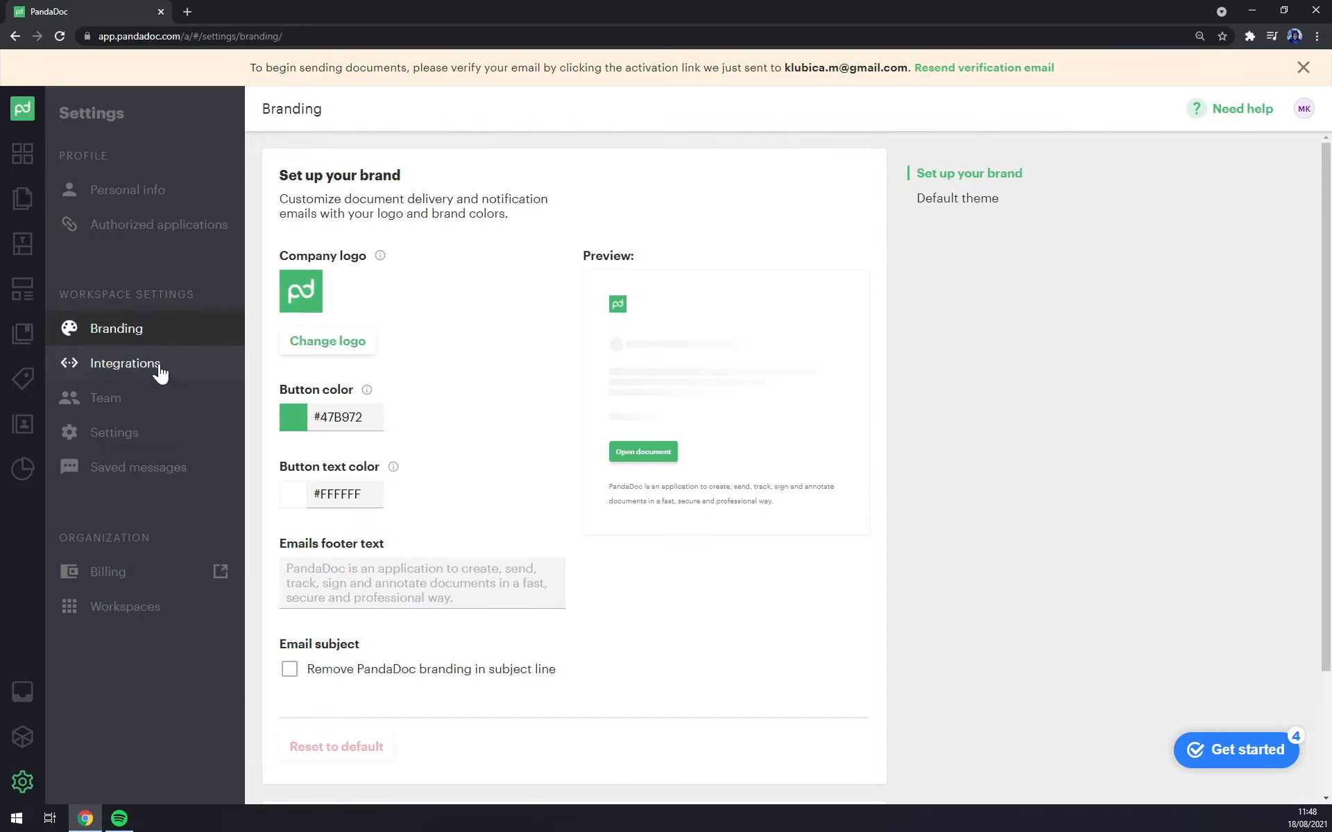
left_click(154, 368)
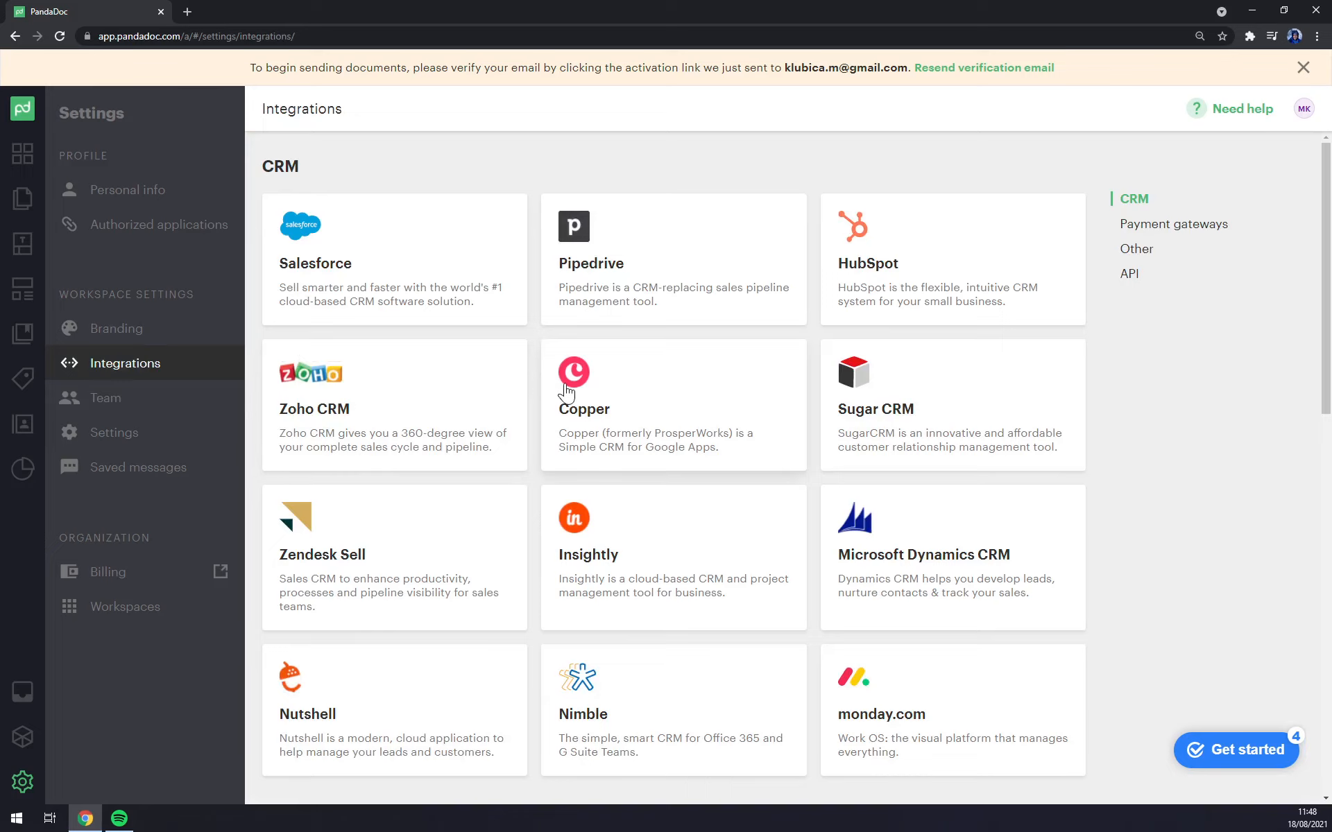
scroll(700, 354, "down", 5)
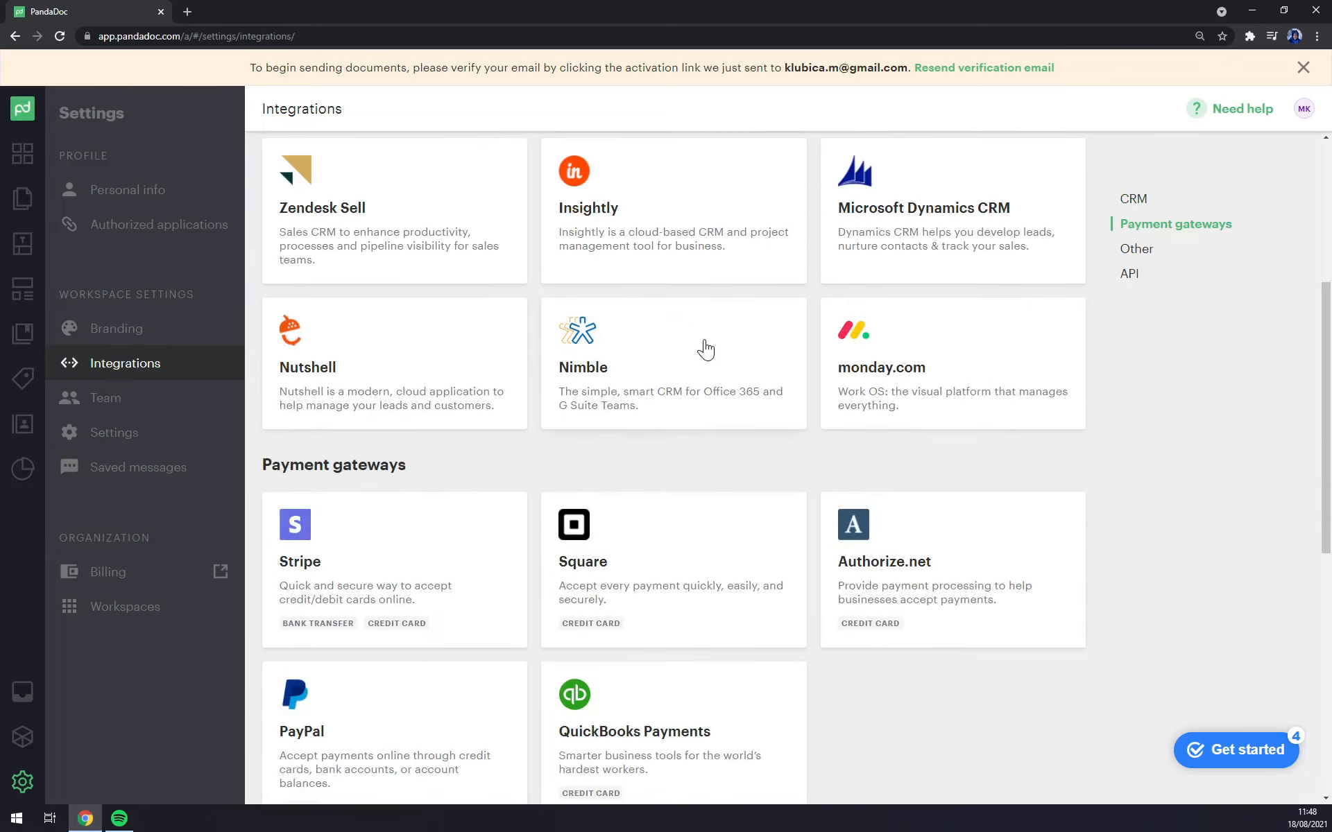
scroll(704, 350, "down", 5)
scroll(704, 350, "up", 5)
scroll(704, 350, "up", 5)
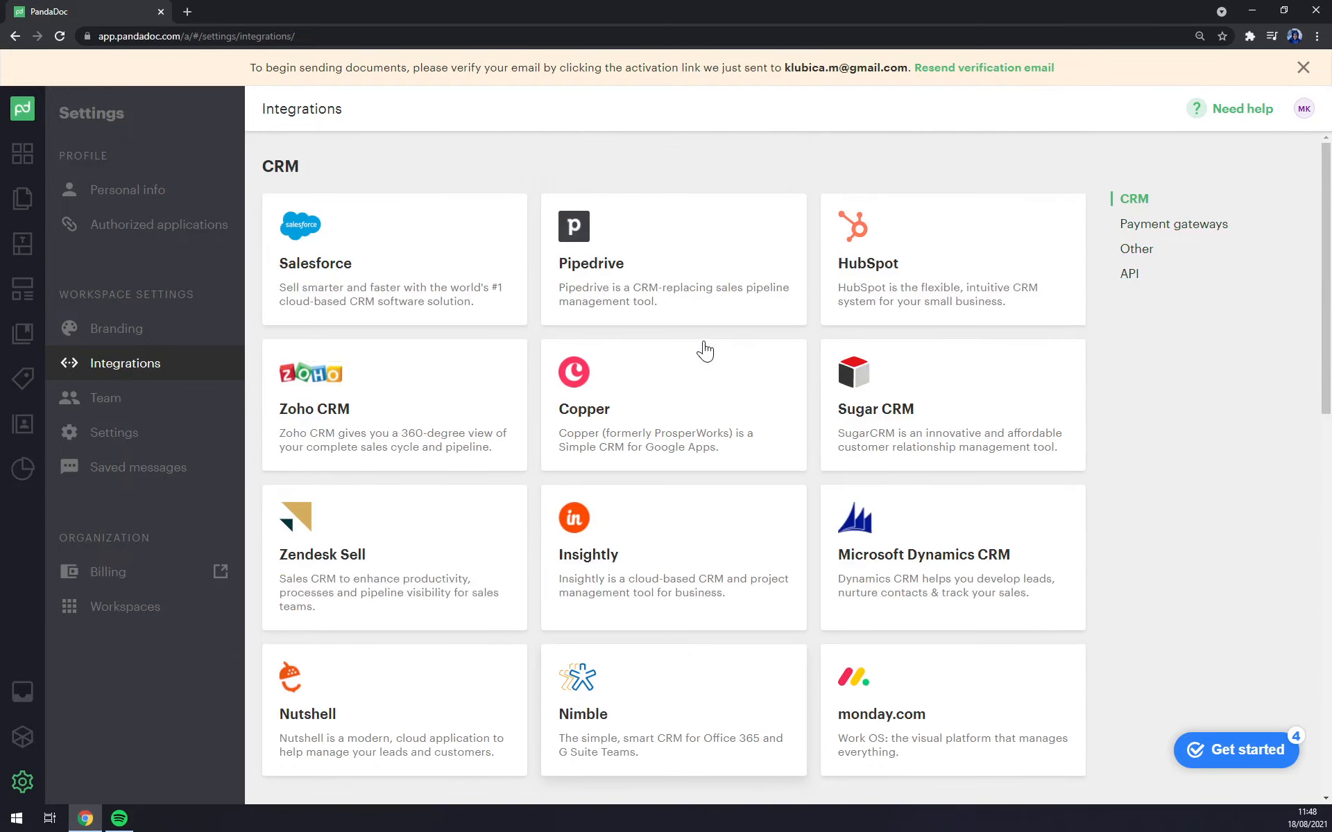
scroll(704, 352, "down", 5)
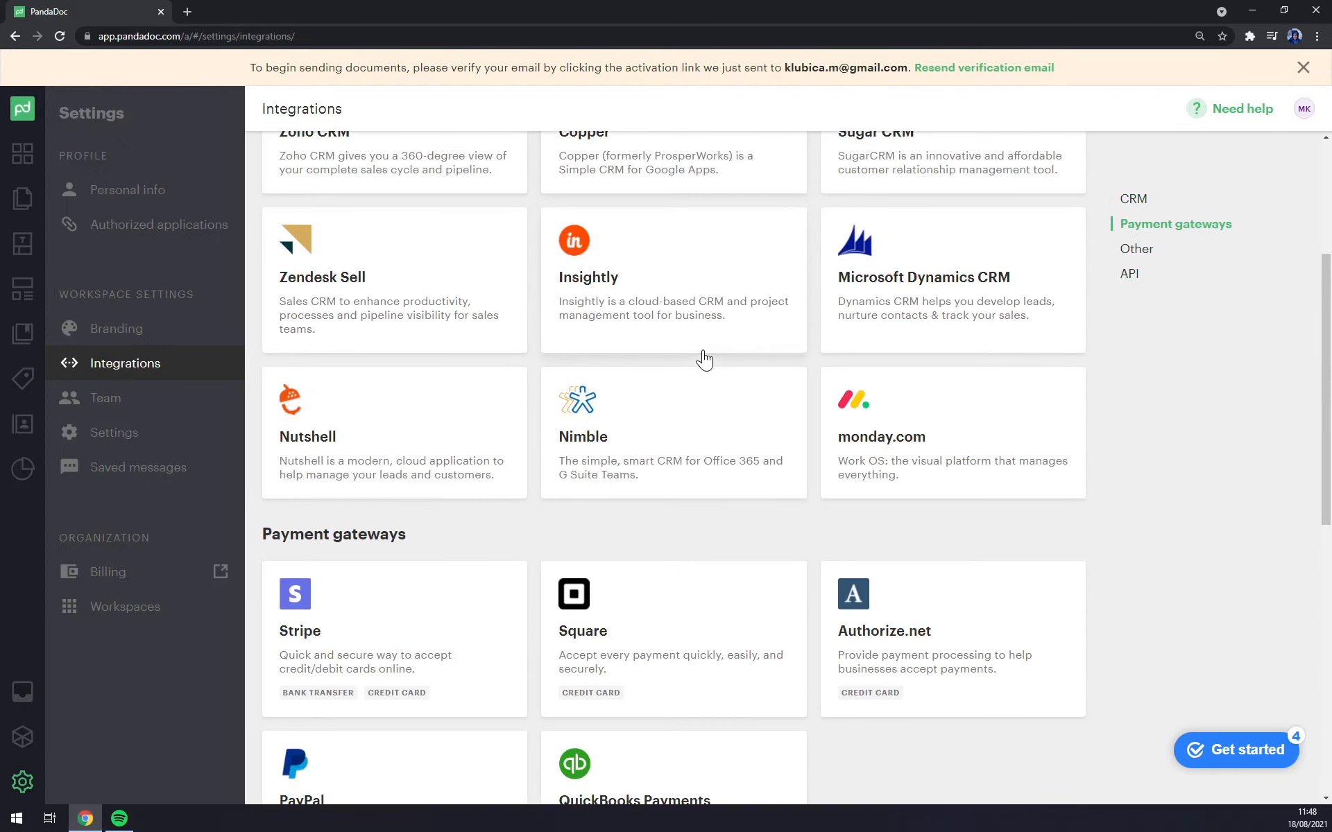
scroll(704, 357, "down", 5)
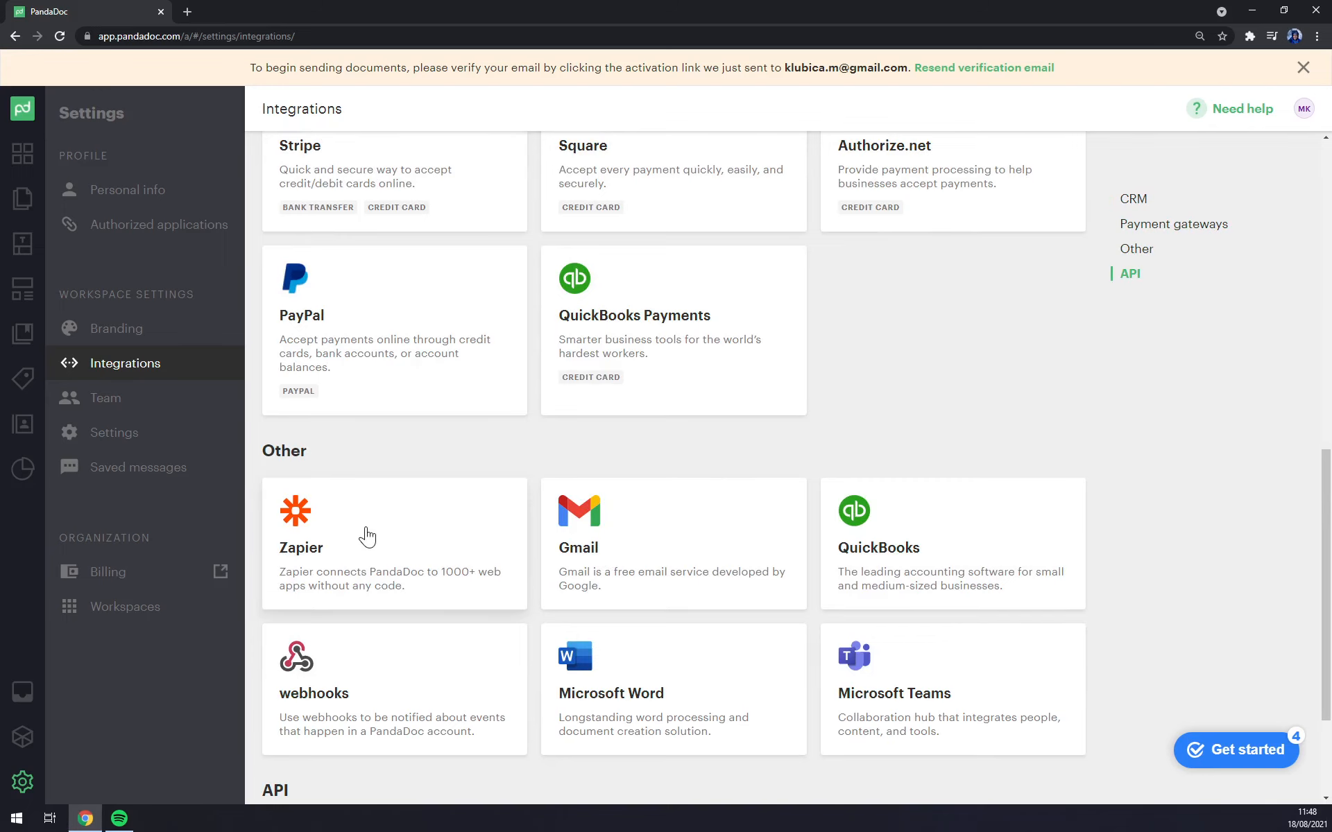
scroll(371, 538, "down", 3)
scroll(386, 535, "up", 12)
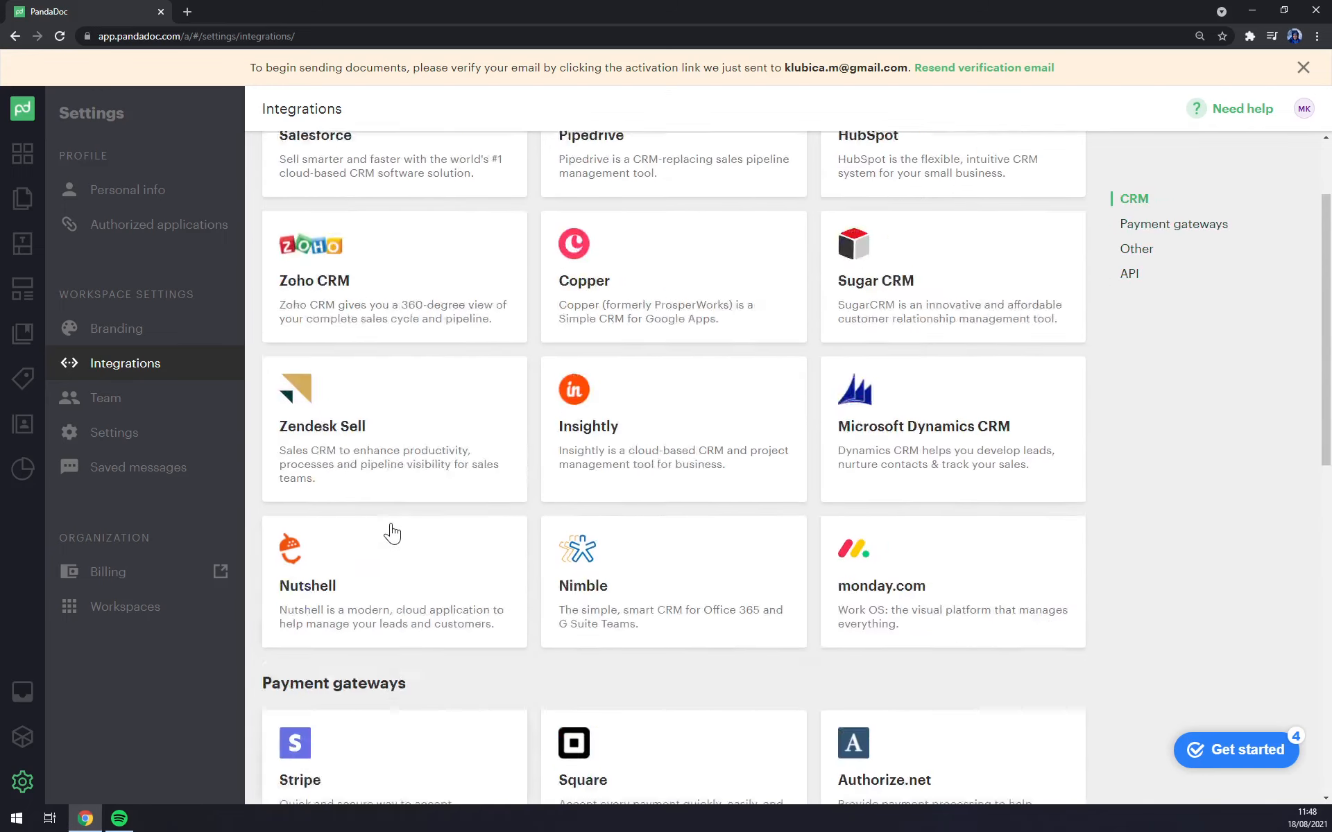
scroll(392, 533, "down", 10)
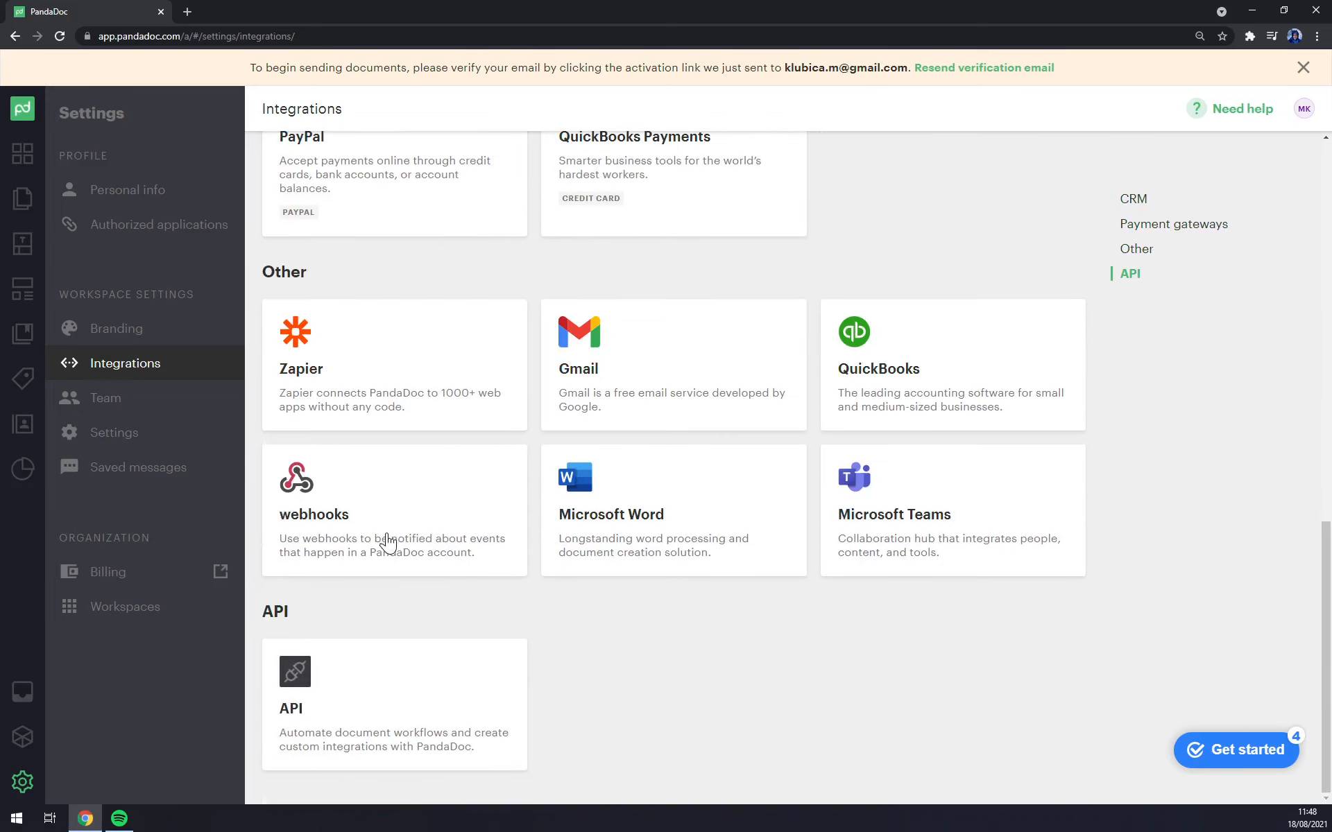
Step: View and close the API integration details, then go to the Documents list showing FAjul
left_click(355, 708)
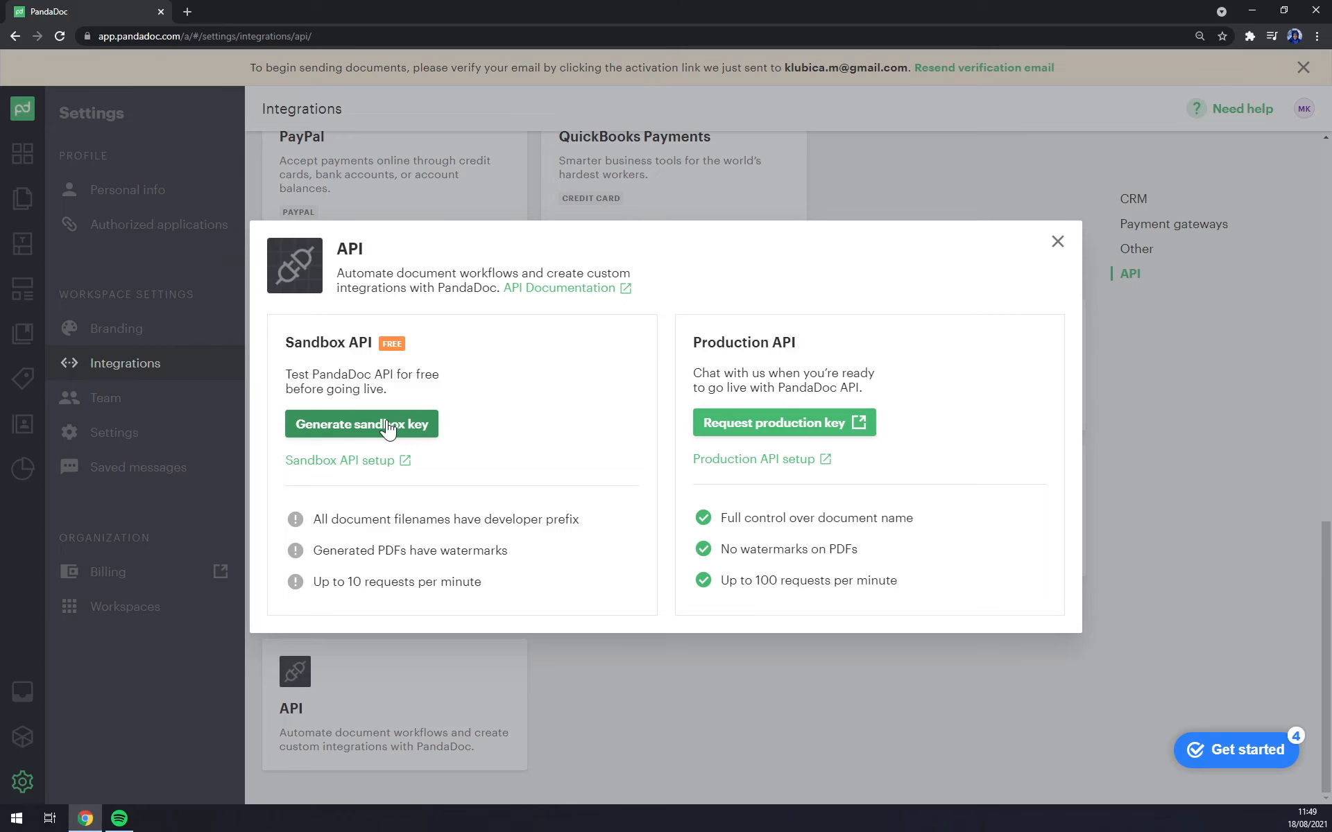
left_click(742, 652)
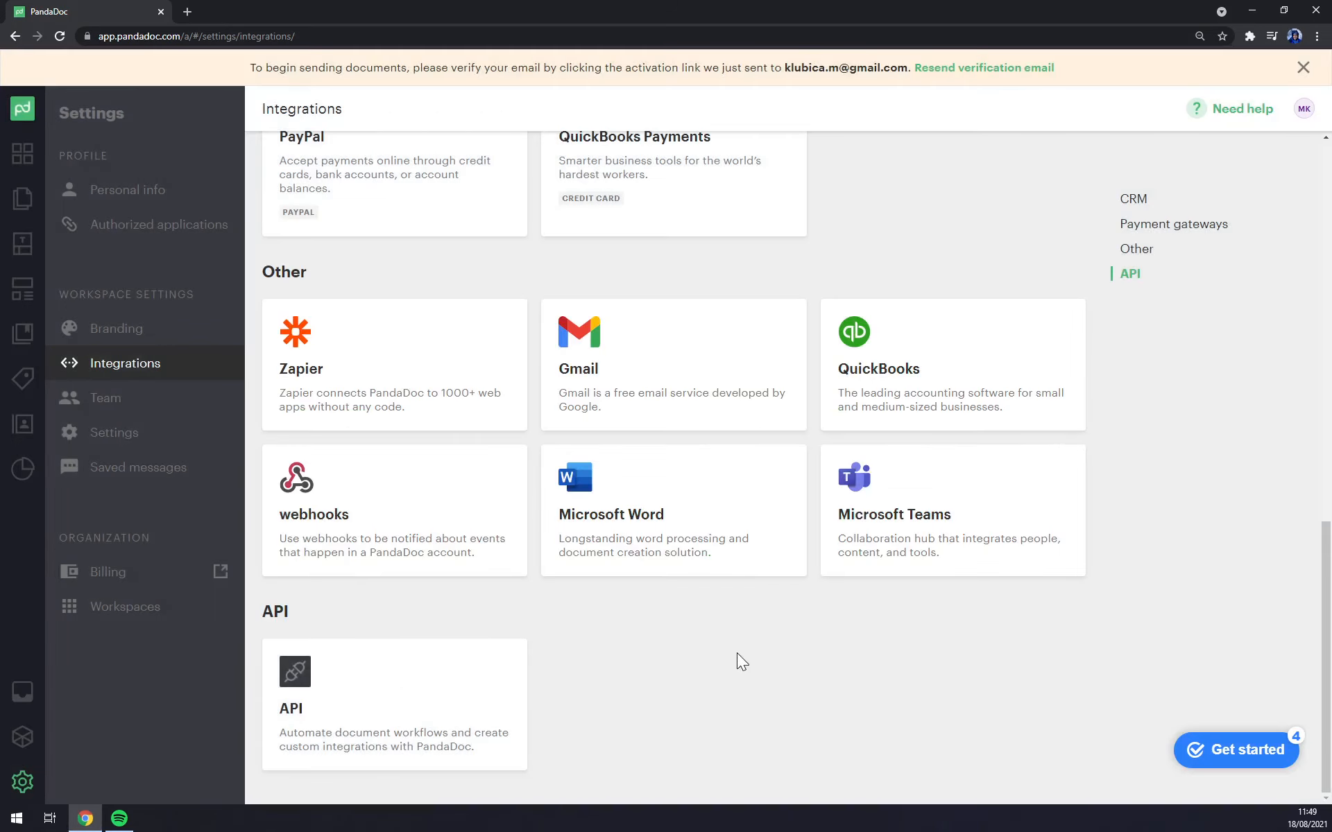
left_click(22, 153)
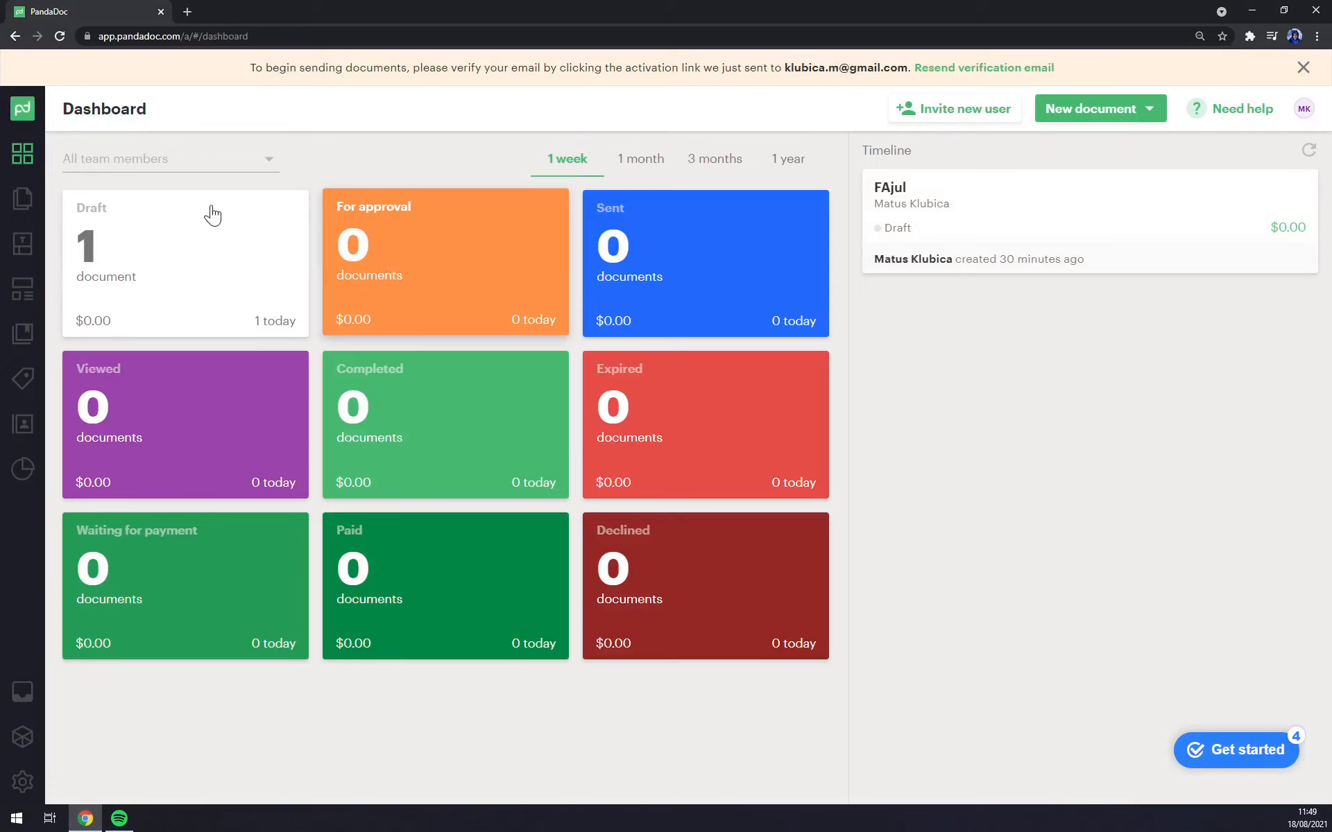
left_click(23, 199)
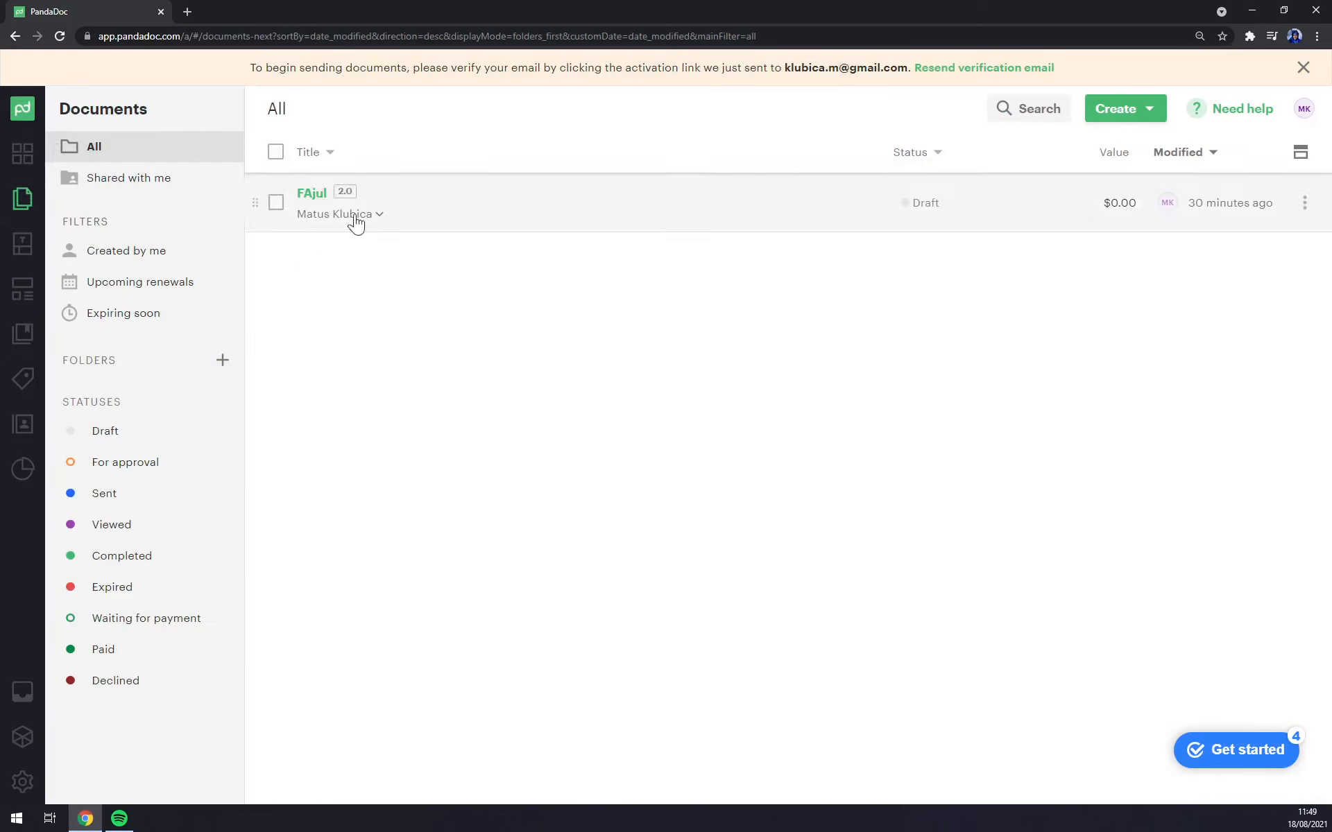
Step: Create a new document by uploading FAjul.PDF from the Desktop
left_click(1117, 109)
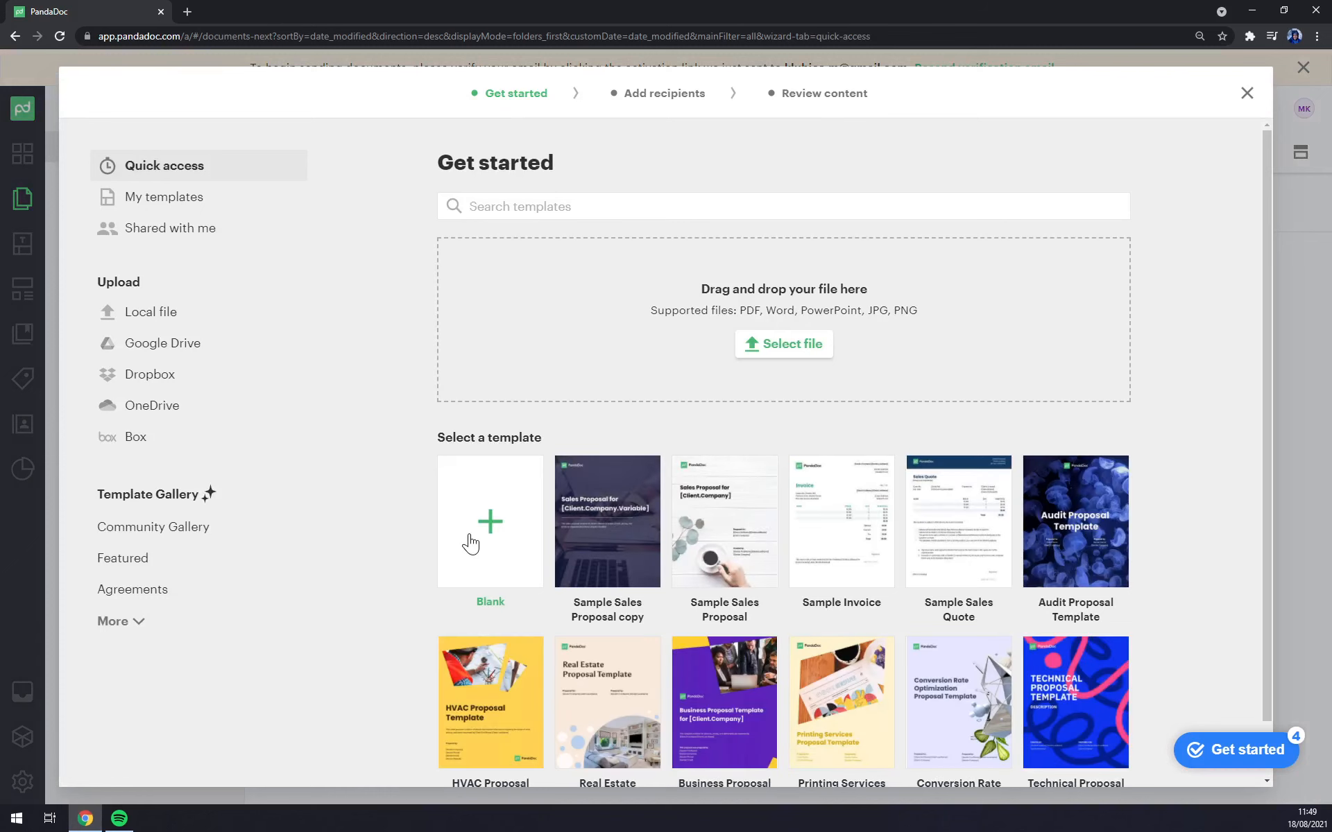
scroll(619, 530, "down", 1)
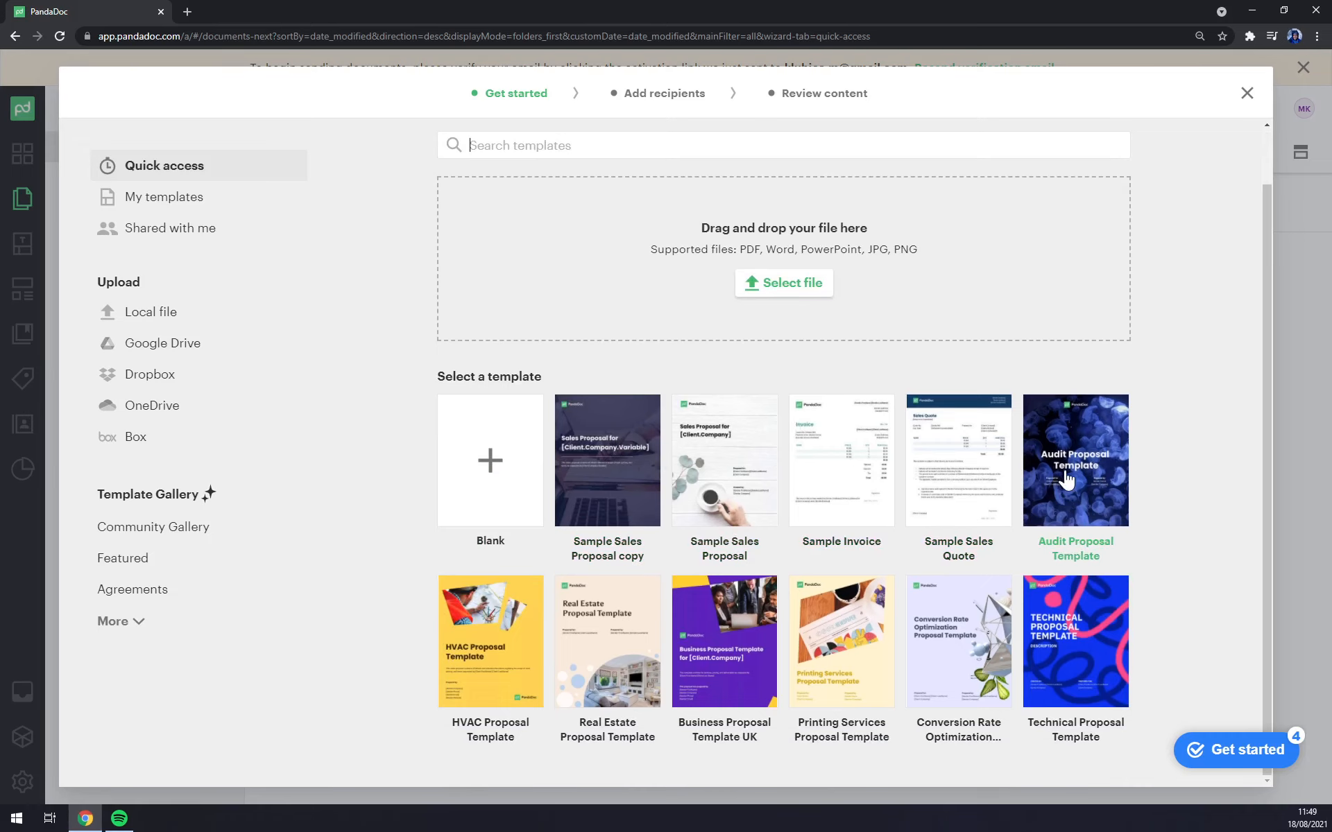
scroll(485, 679, "up", 2)
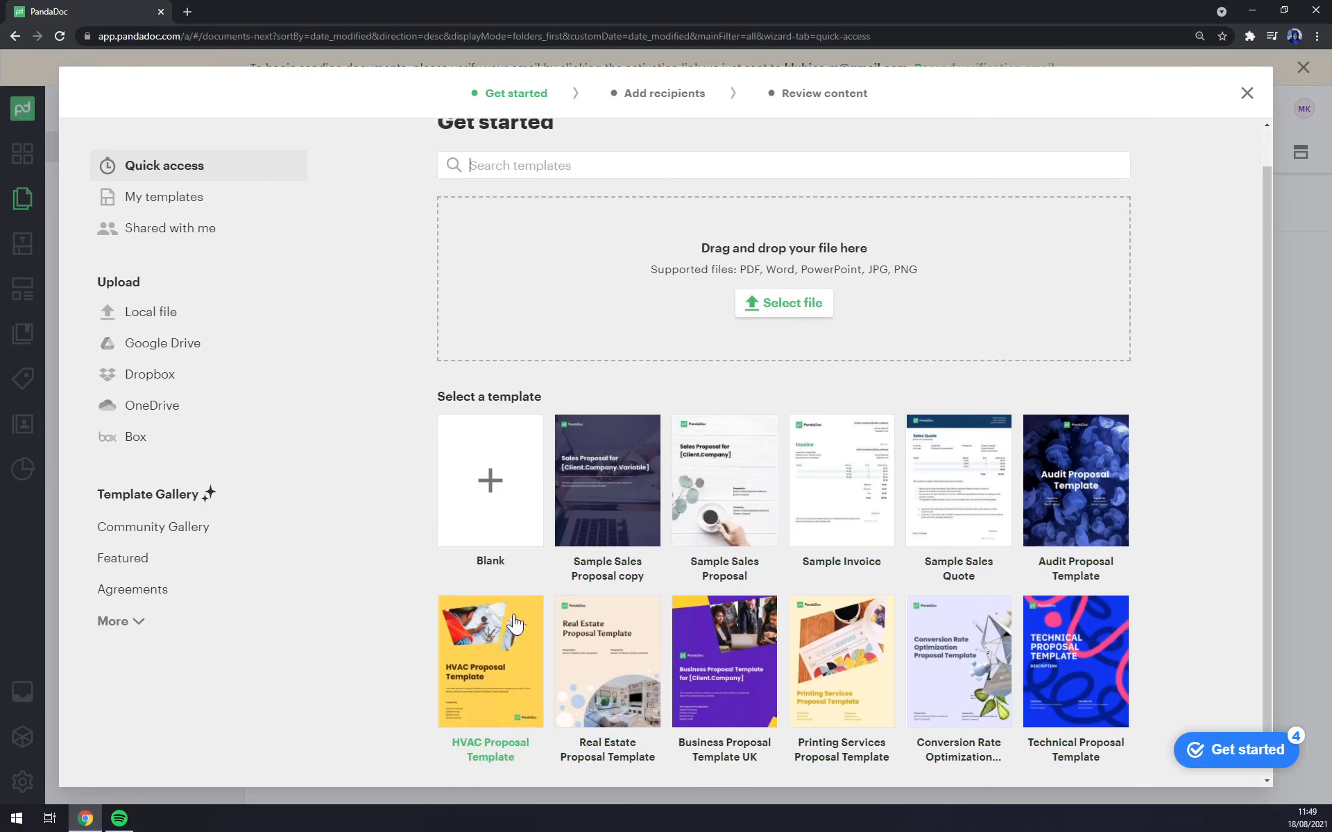
left_click(791, 344)
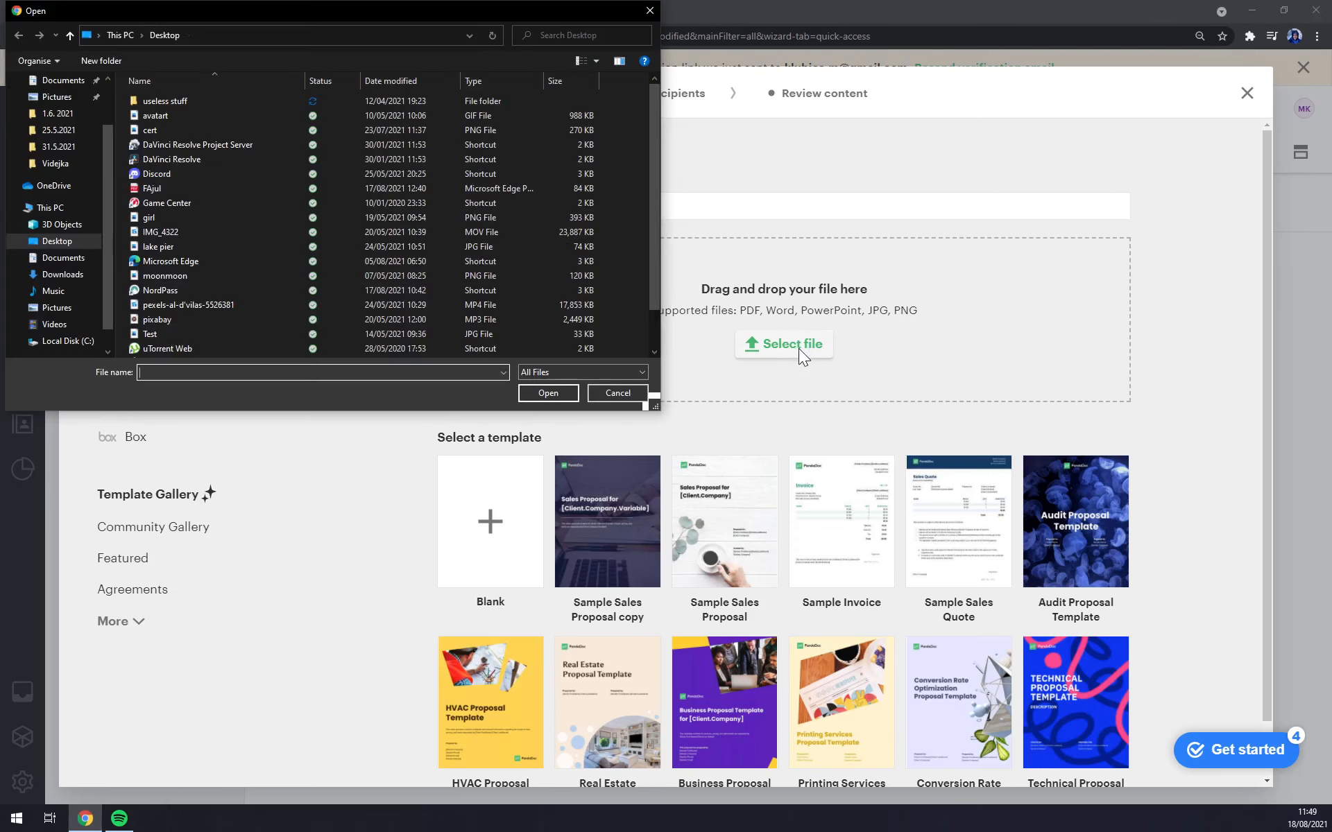
left_click(164, 191)
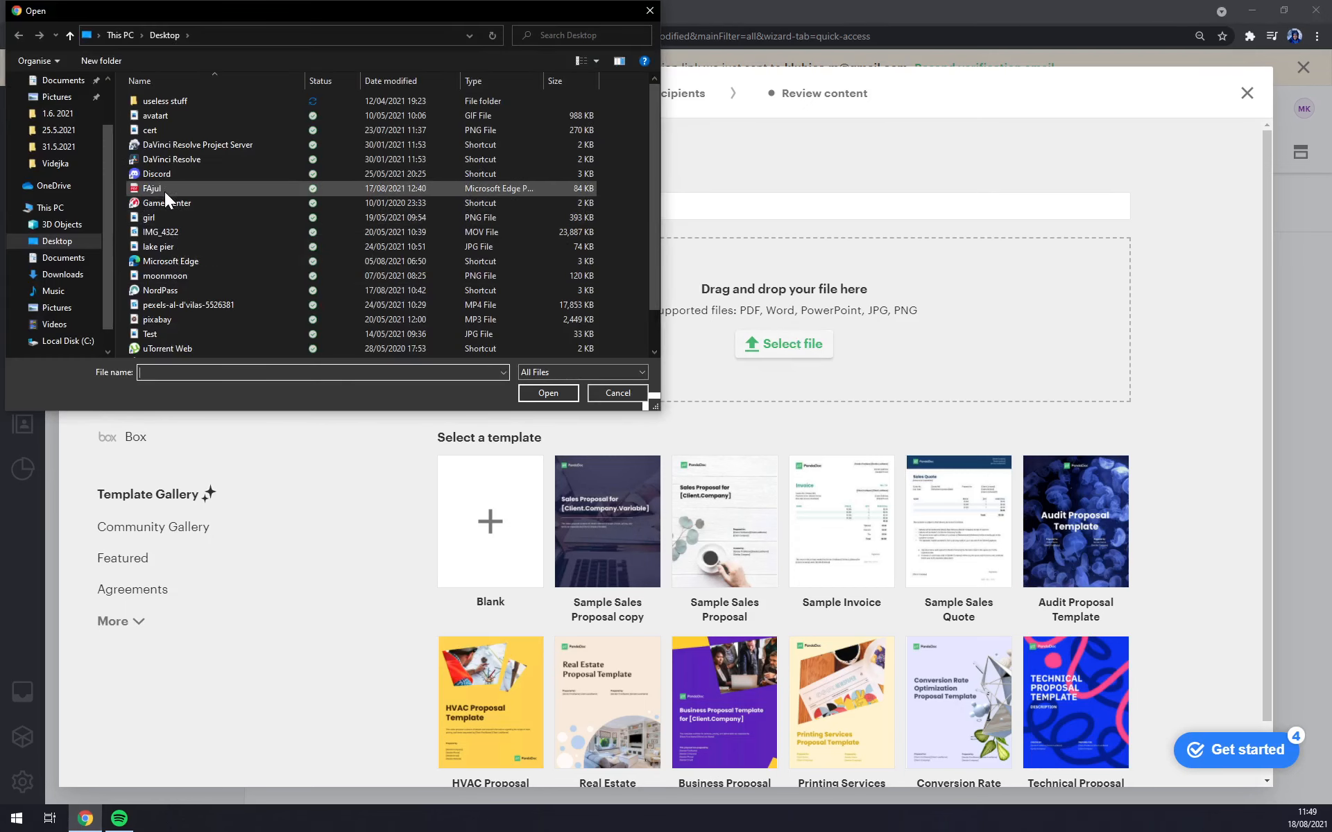
double_click(165, 191)
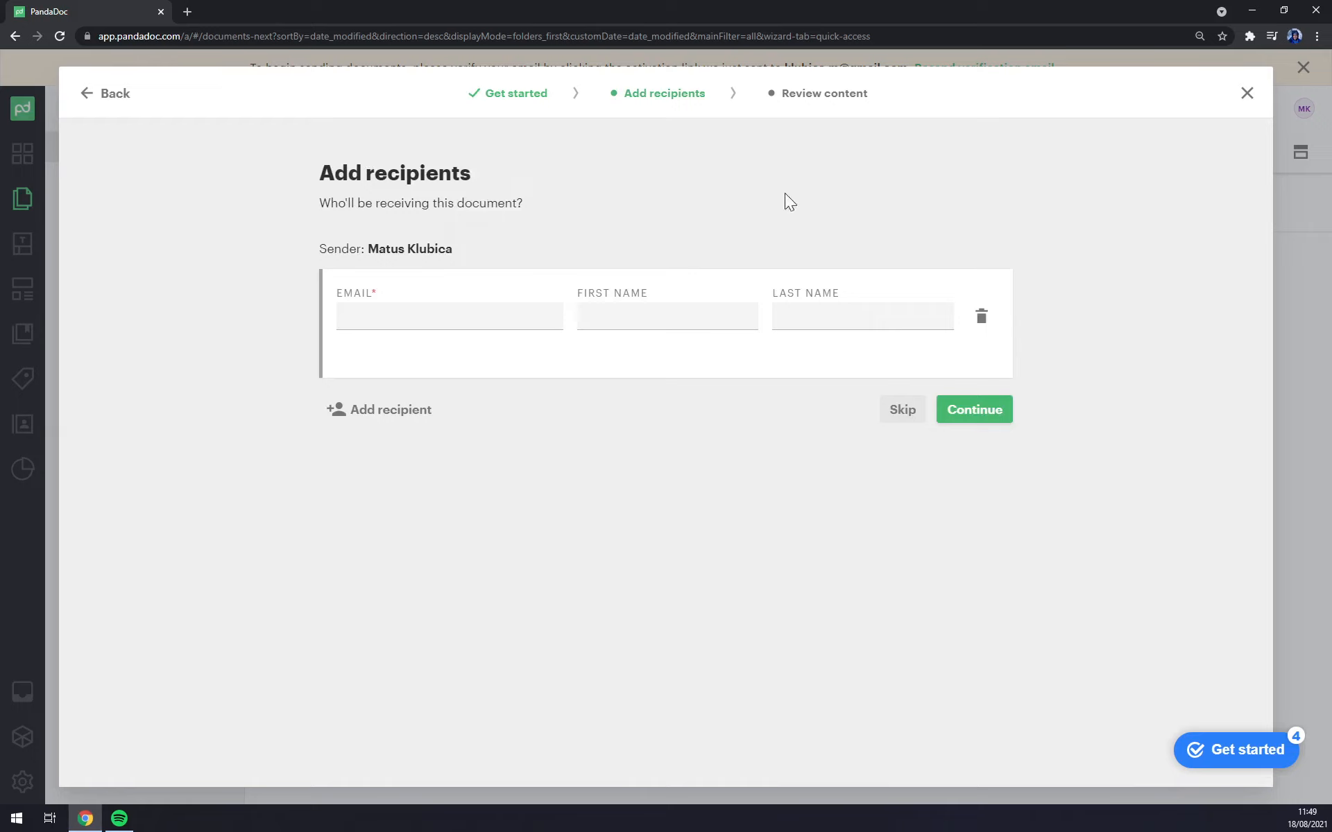
Step: Enter the recipient's e-mail address, first name and last name
left_click(474, 310)
left_click_drag(557, 259, 654, 210)
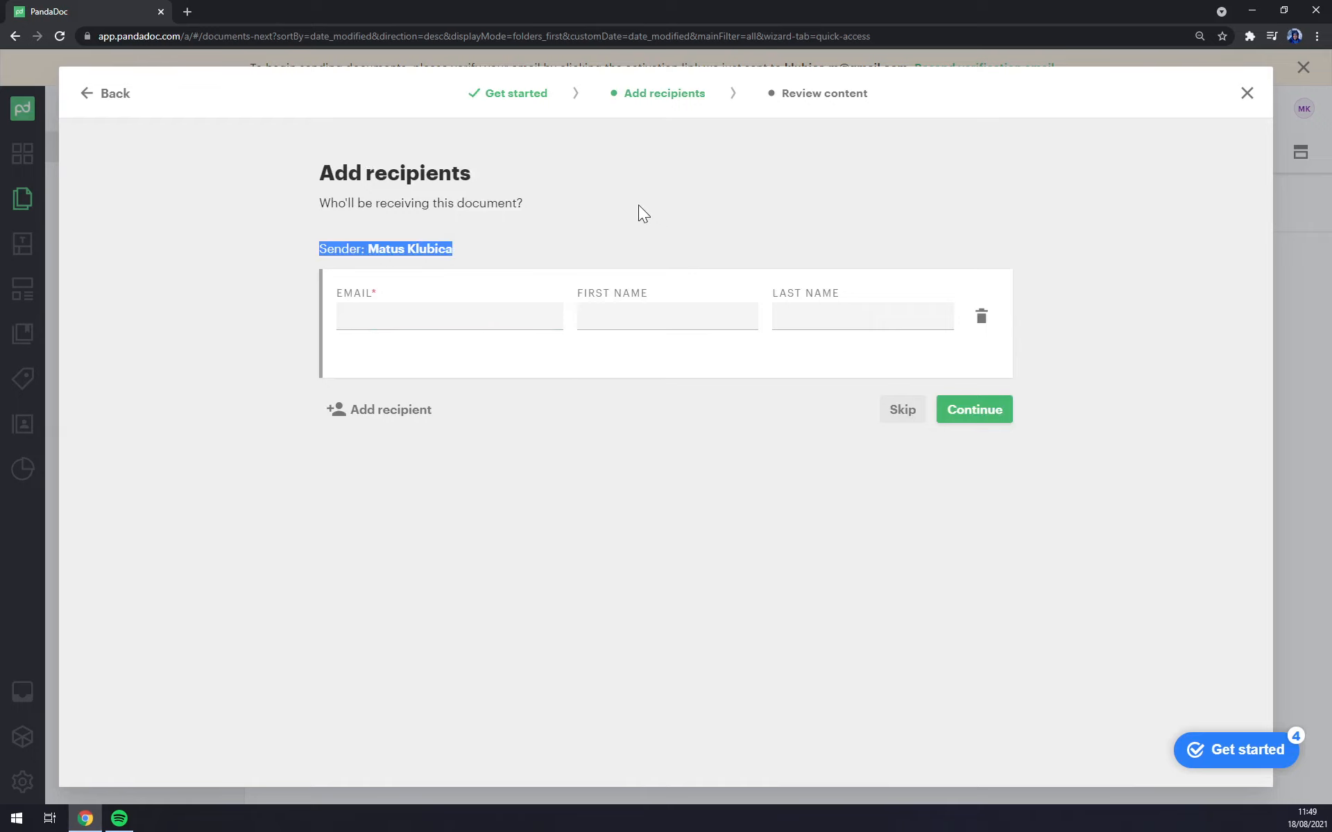
left_click(450, 316)
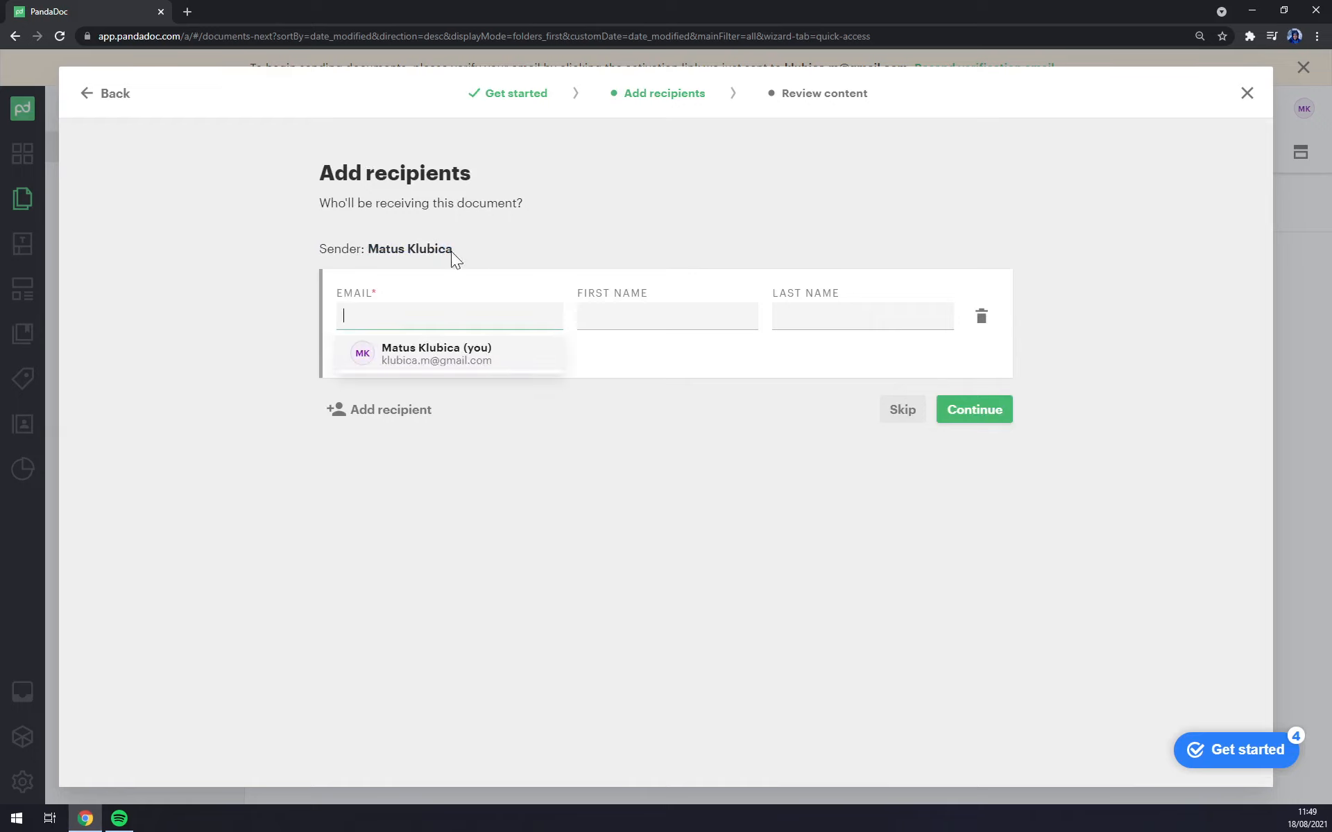
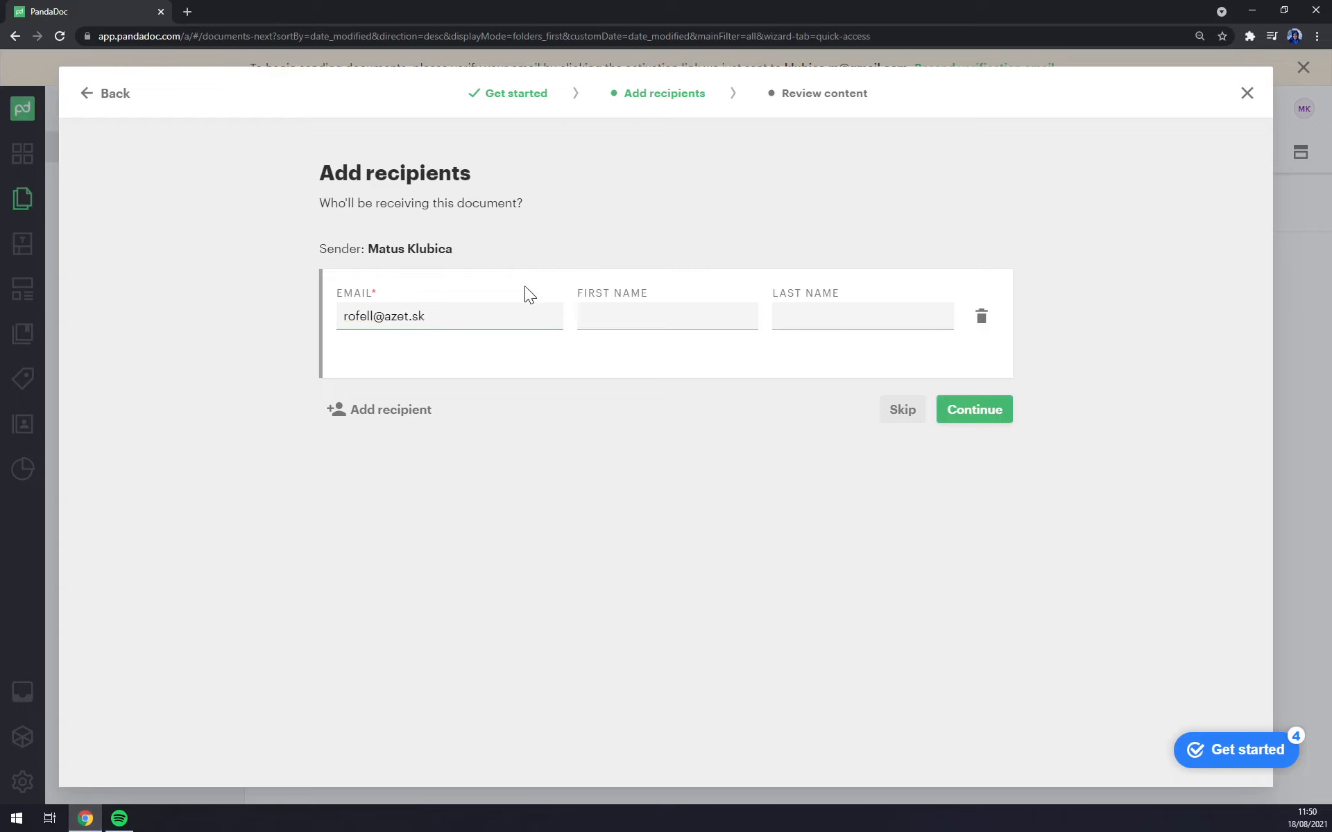
key("Tab")
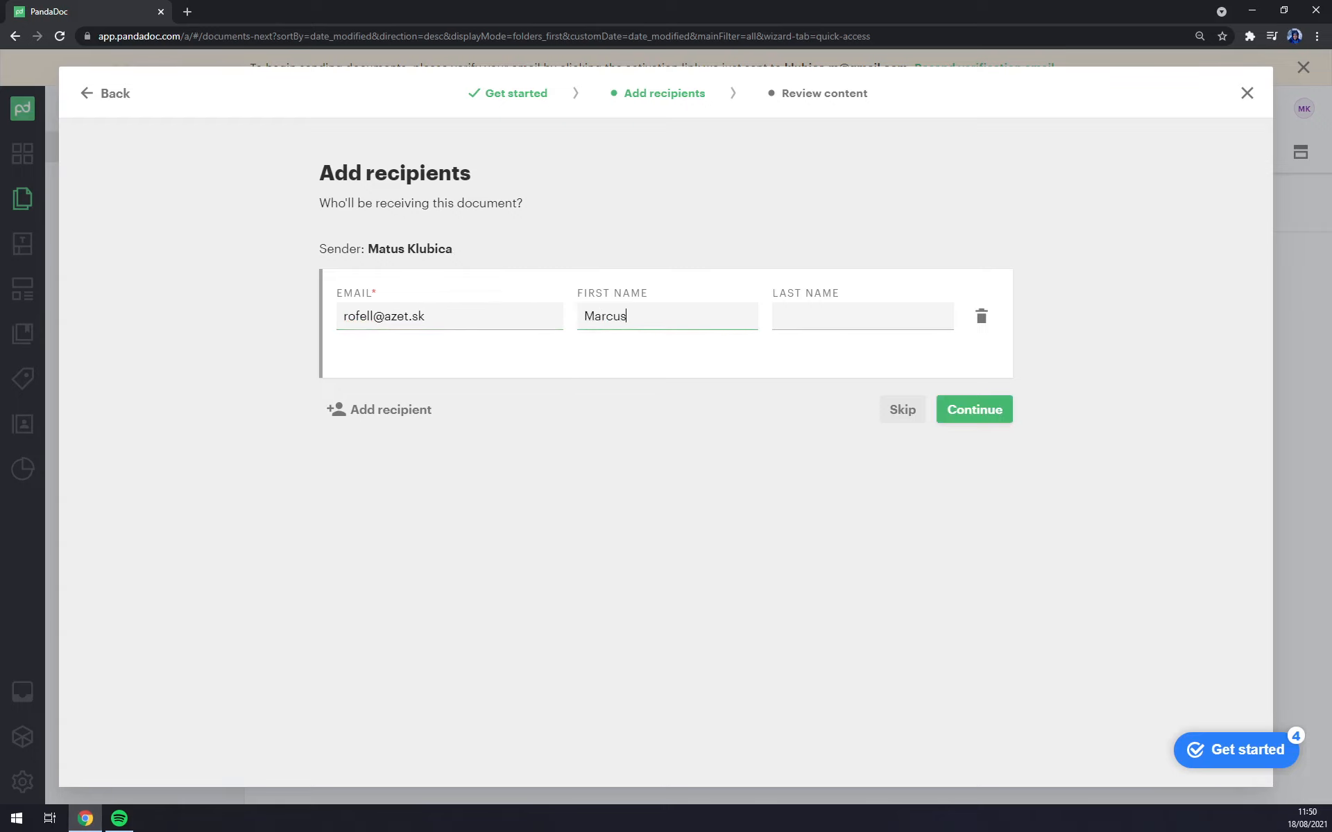
key("Tab")
Step: Add and remove an empty second recipient row, then continue to the editor
left_click(413, 415)
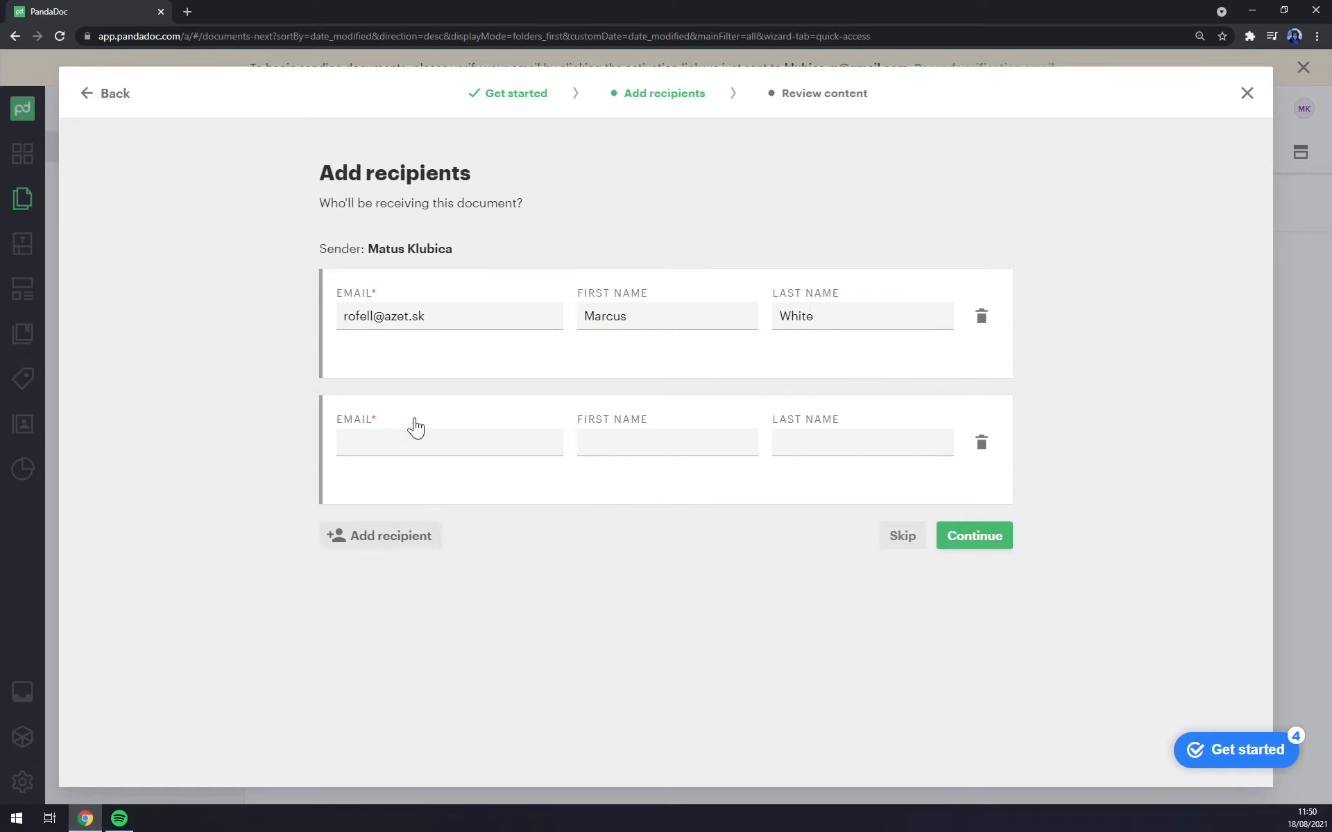
left_click(980, 444)
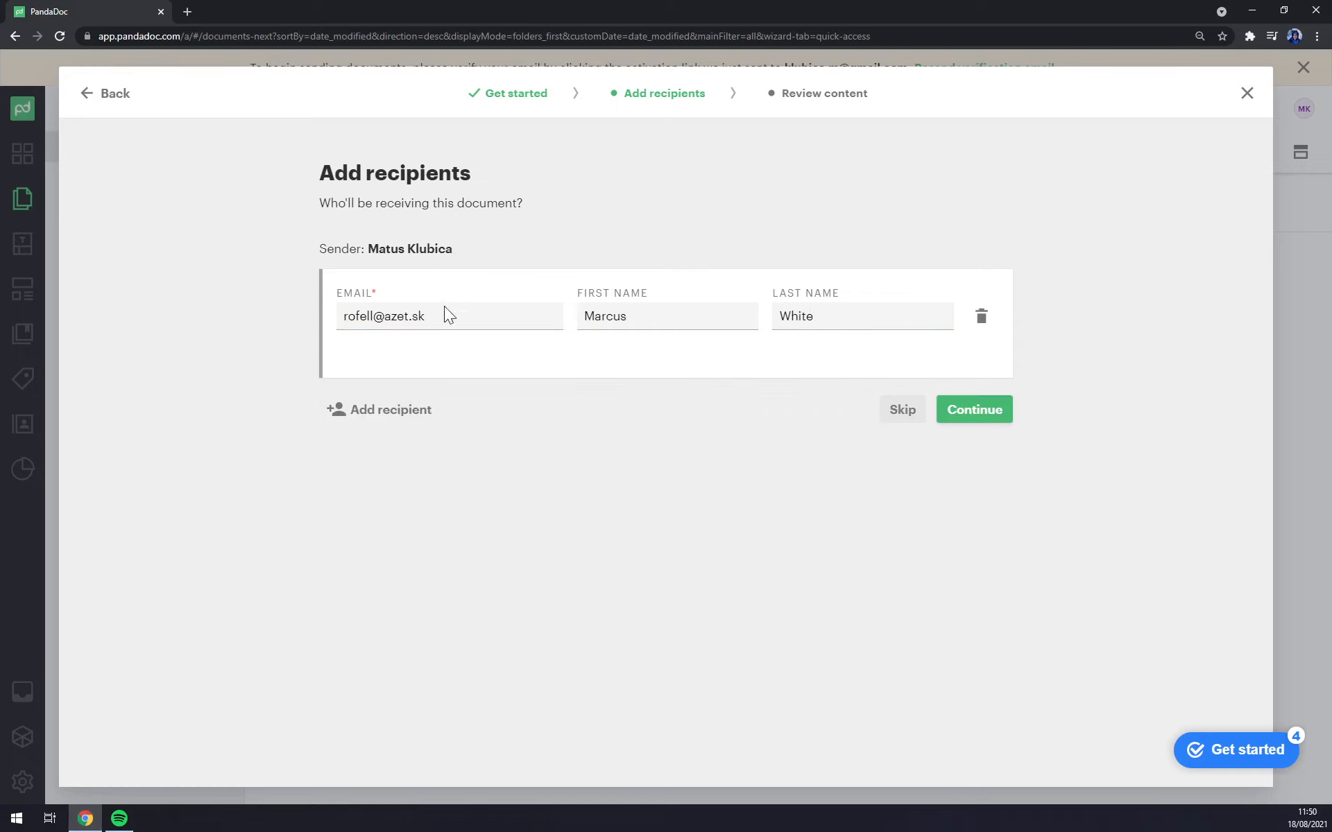
left_click(978, 412)
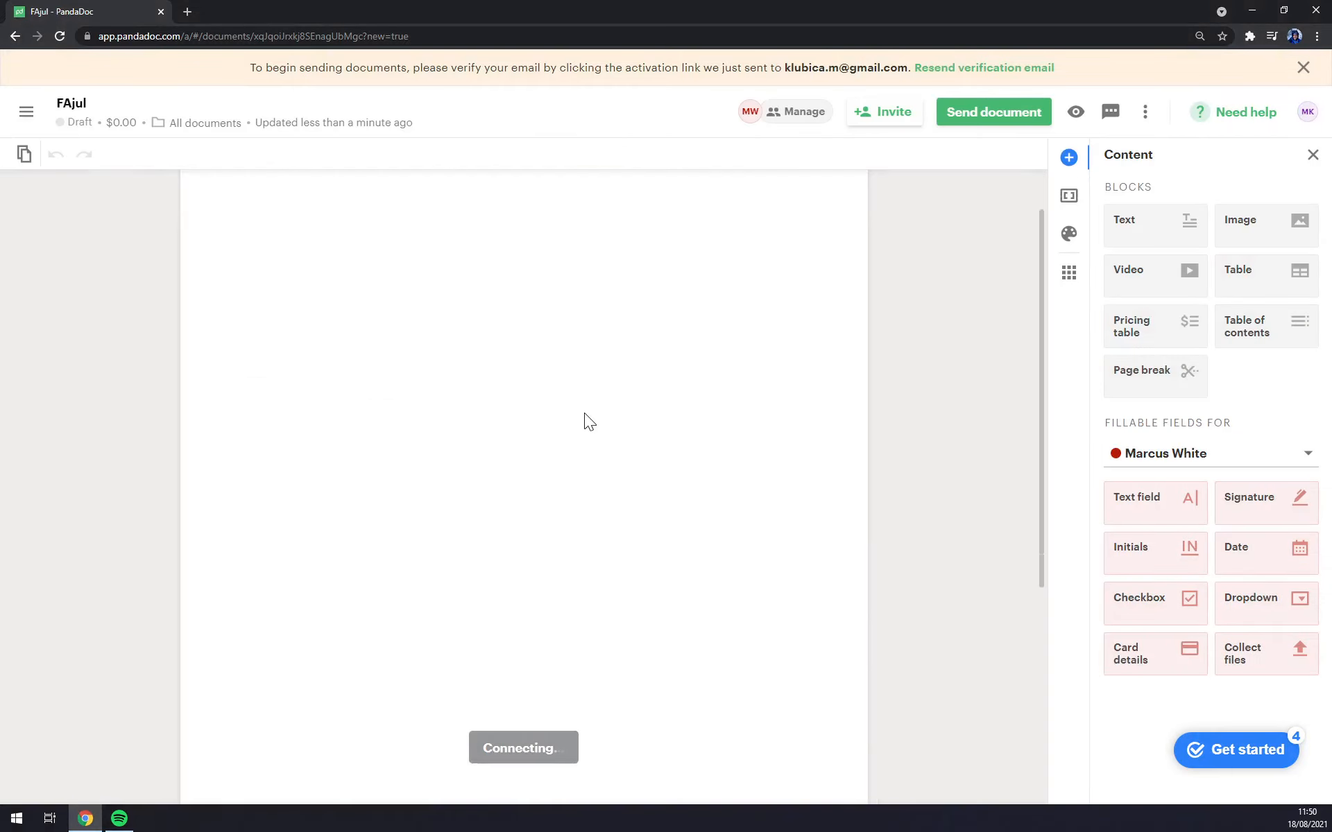
scroll(584, 414, "down", 5)
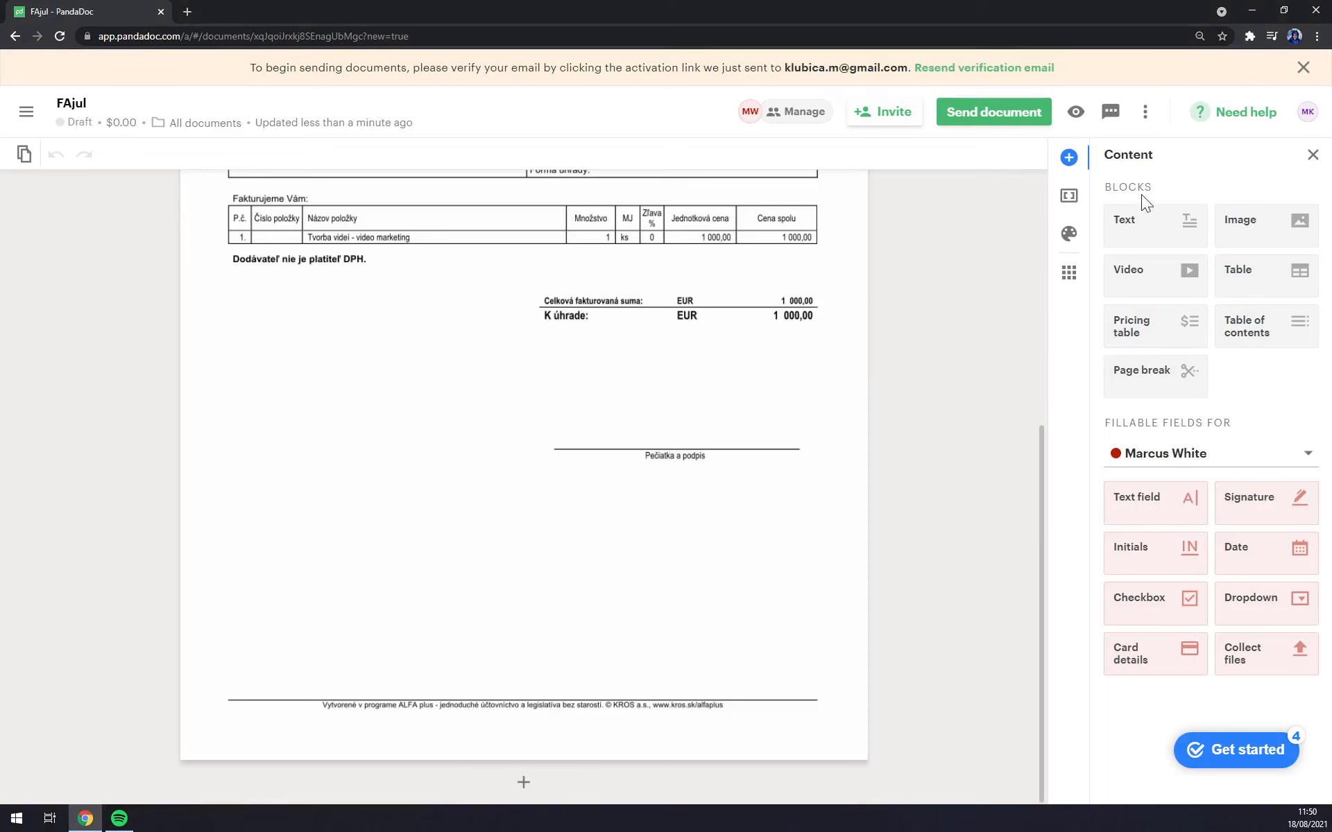
left_click(1070, 196)
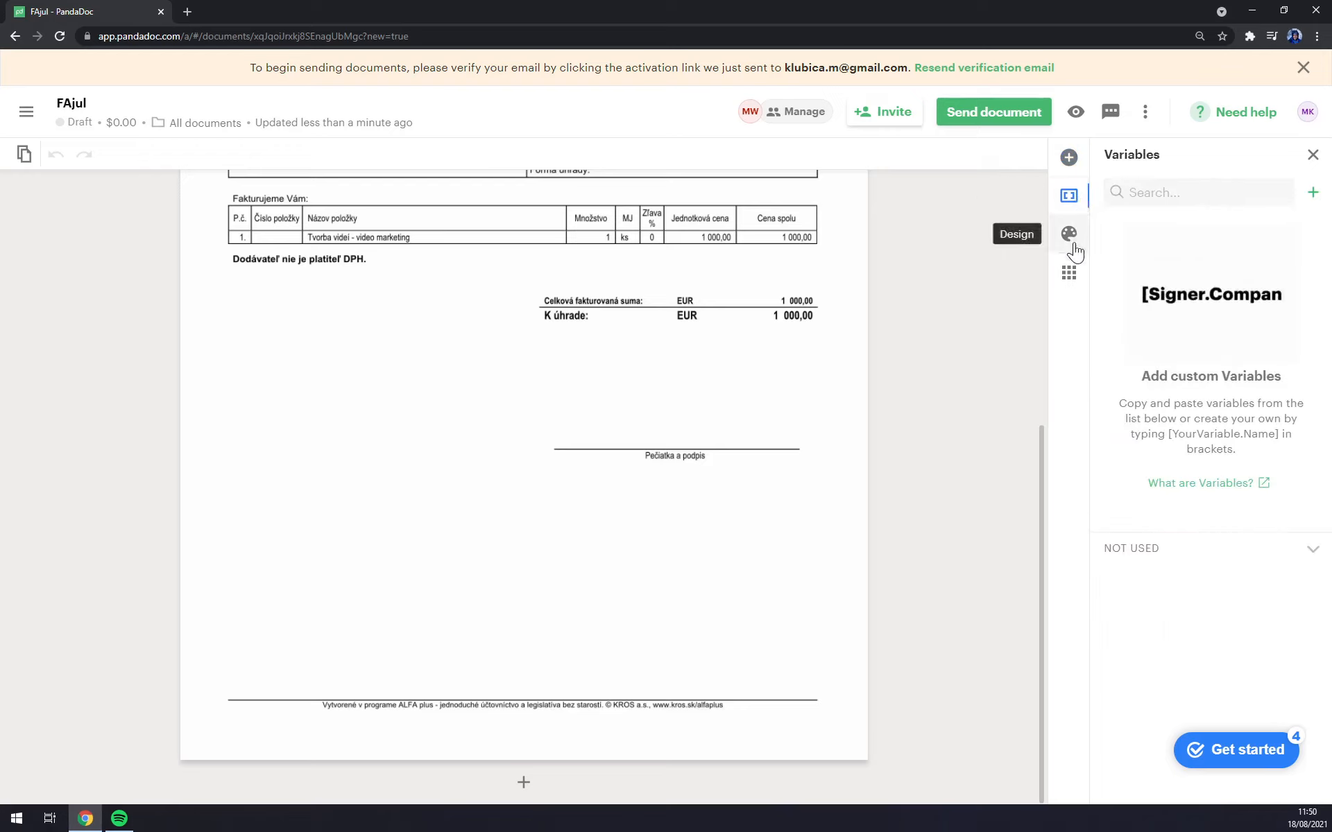
left_click(1068, 233)
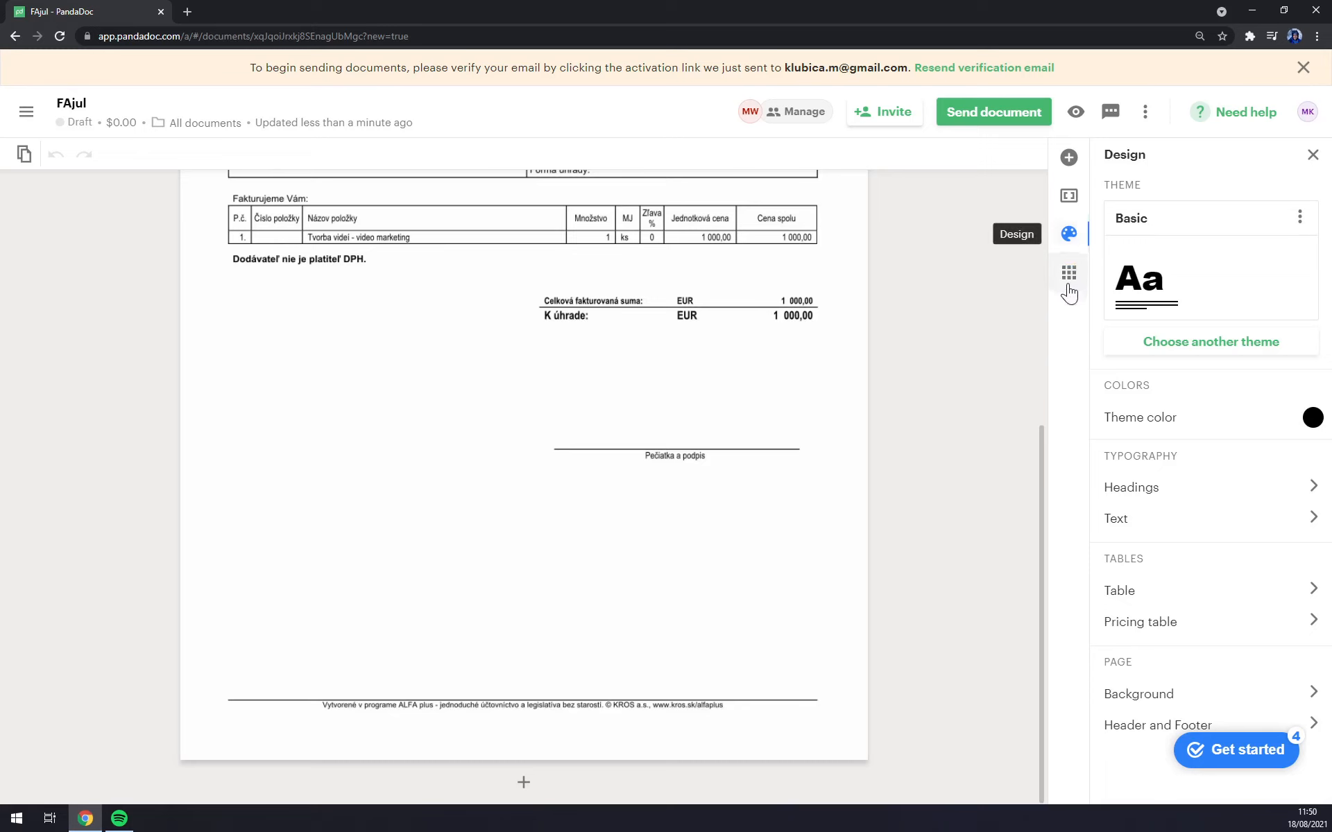
left_click(1069, 285)
scroll(1213, 466, "down", 2)
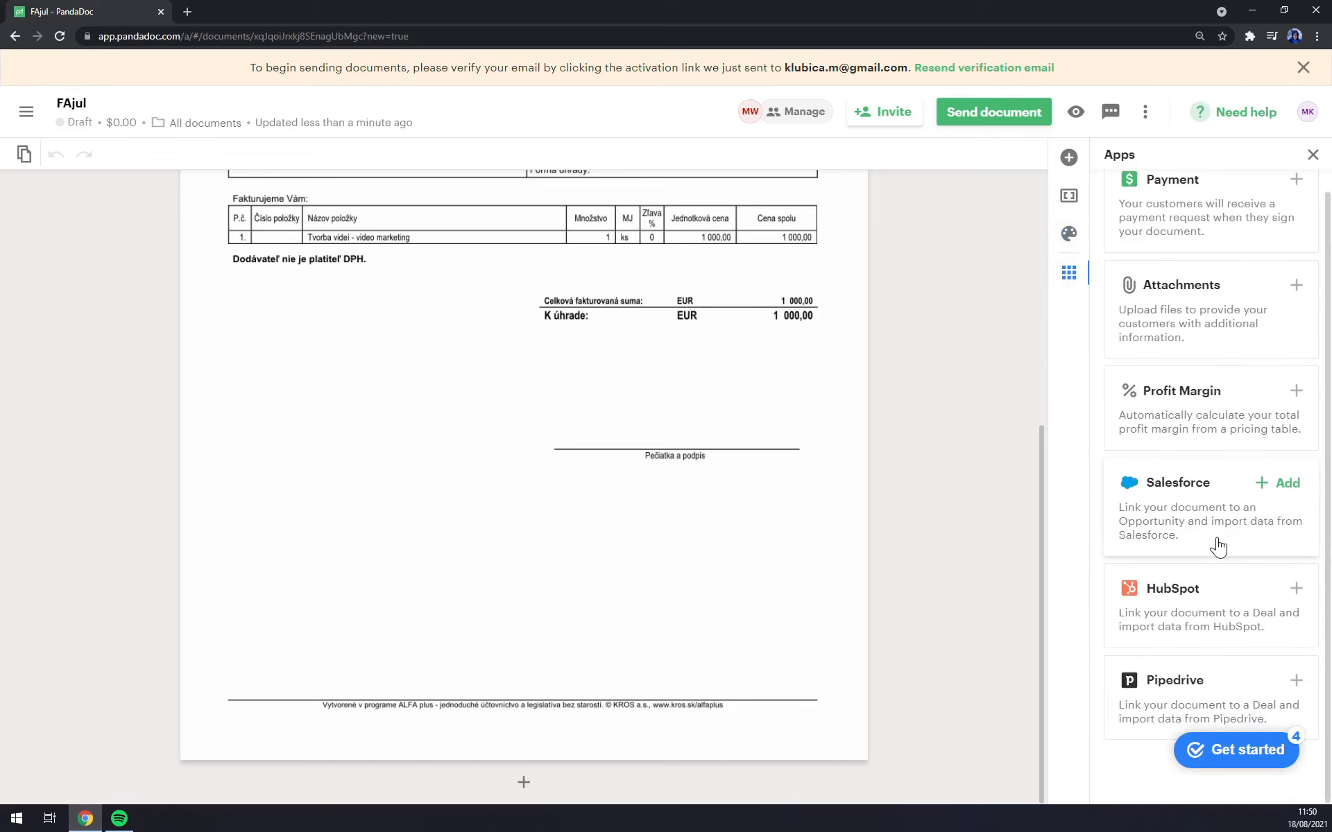
scroll(1214, 472, "up", 2)
left_click(1069, 158)
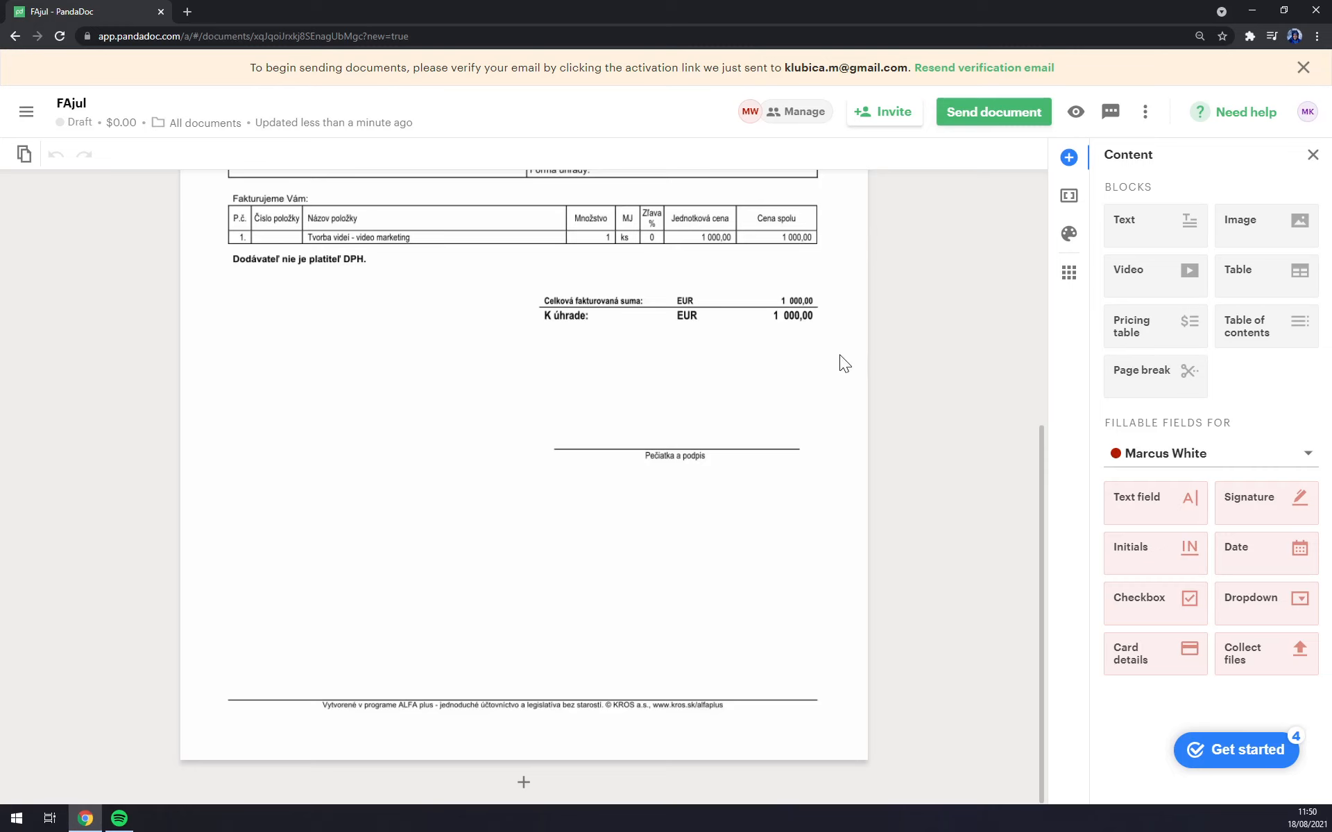
Step: Zoom in and place a Signature field above the Pečiatka a podpis line, replacing a misplaced one
key("ctrl+plus")
key("ctrl+plus")
key("ctrl+plus")
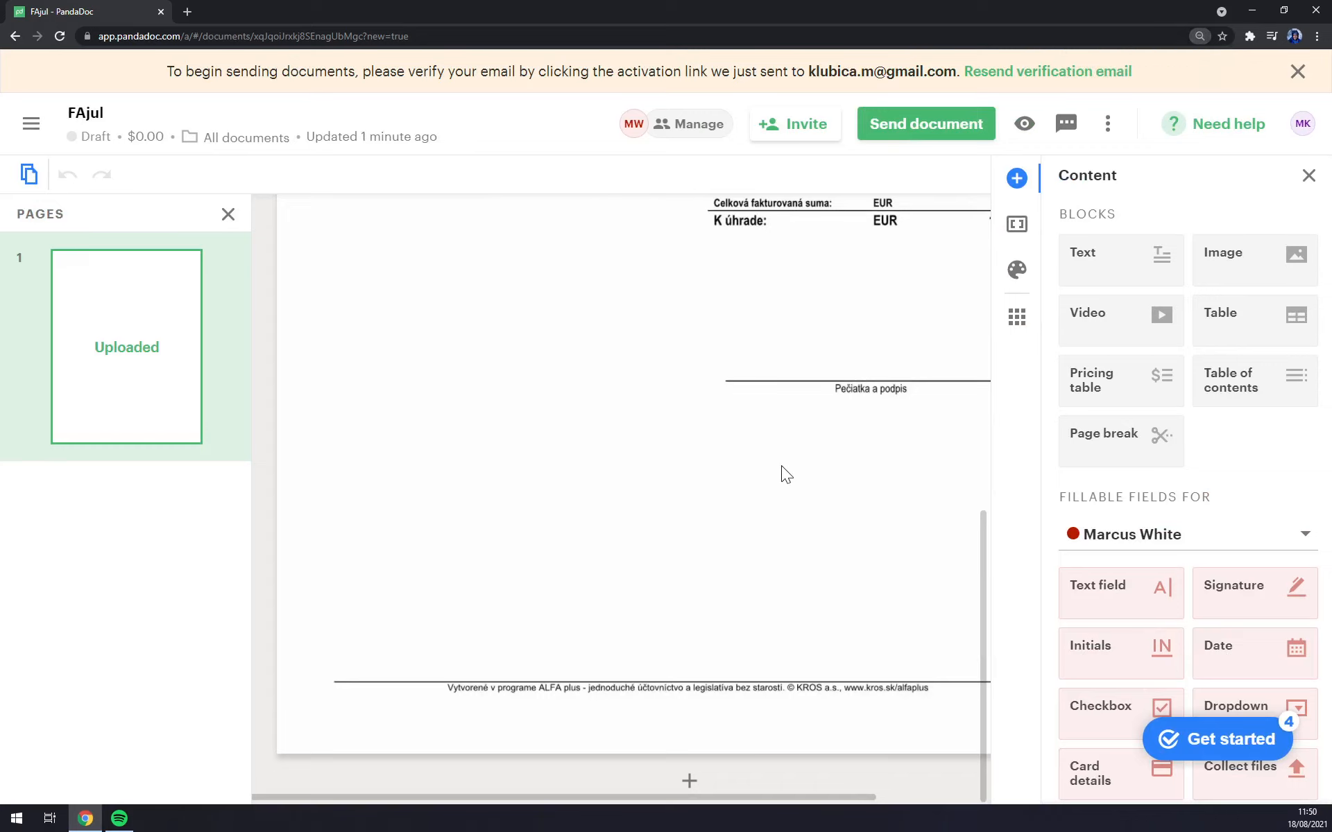
left_click_drag(847, 798, 1030, 801)
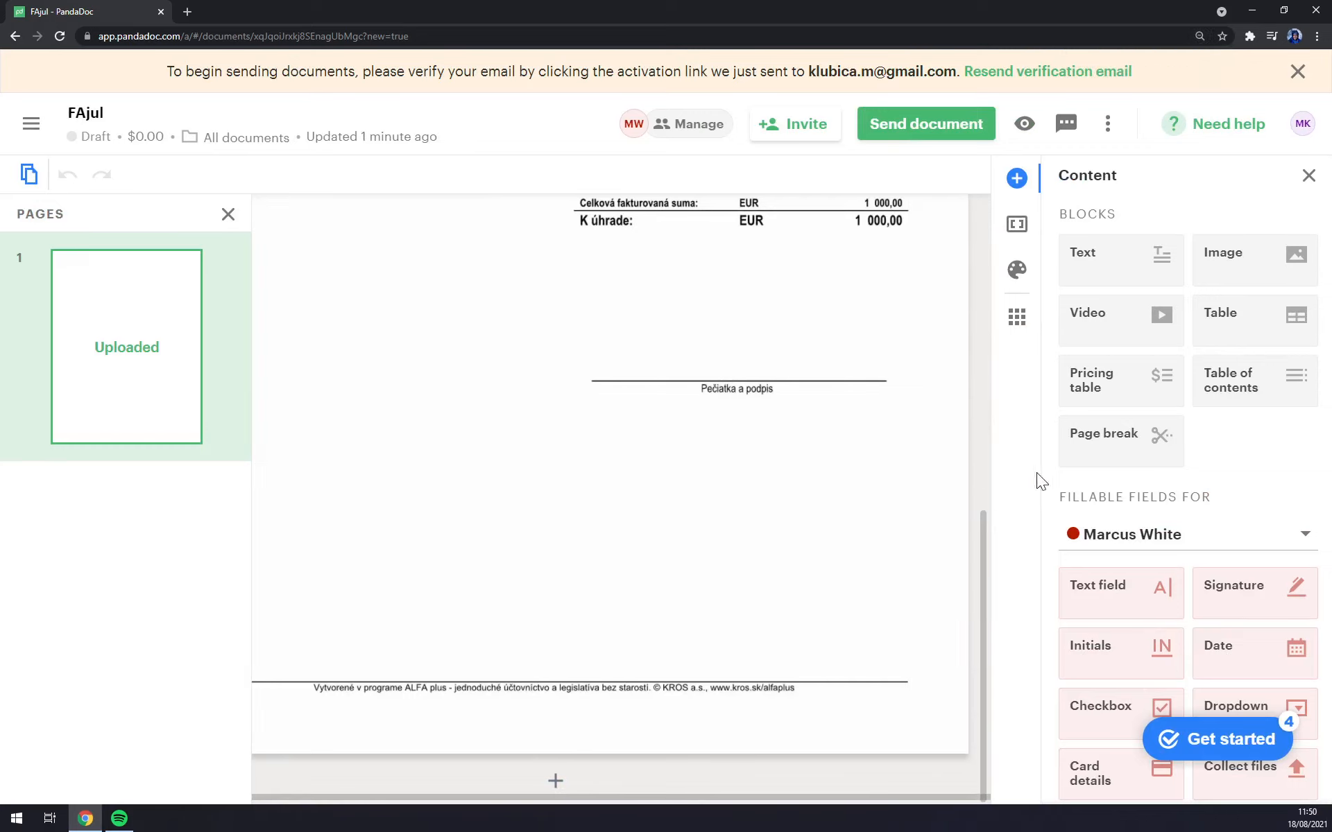
scroll(1103, 589, "down", 1)
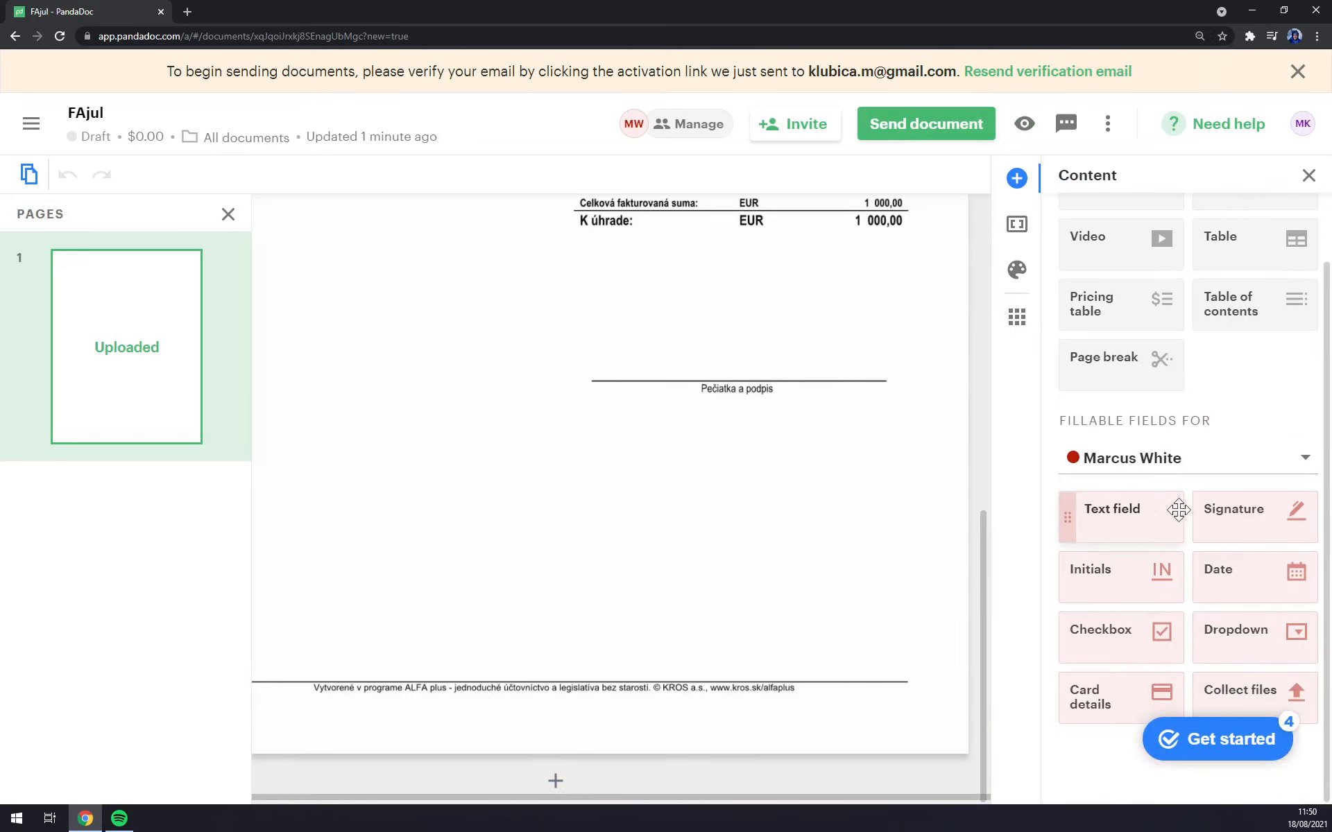
left_click(1264, 522)
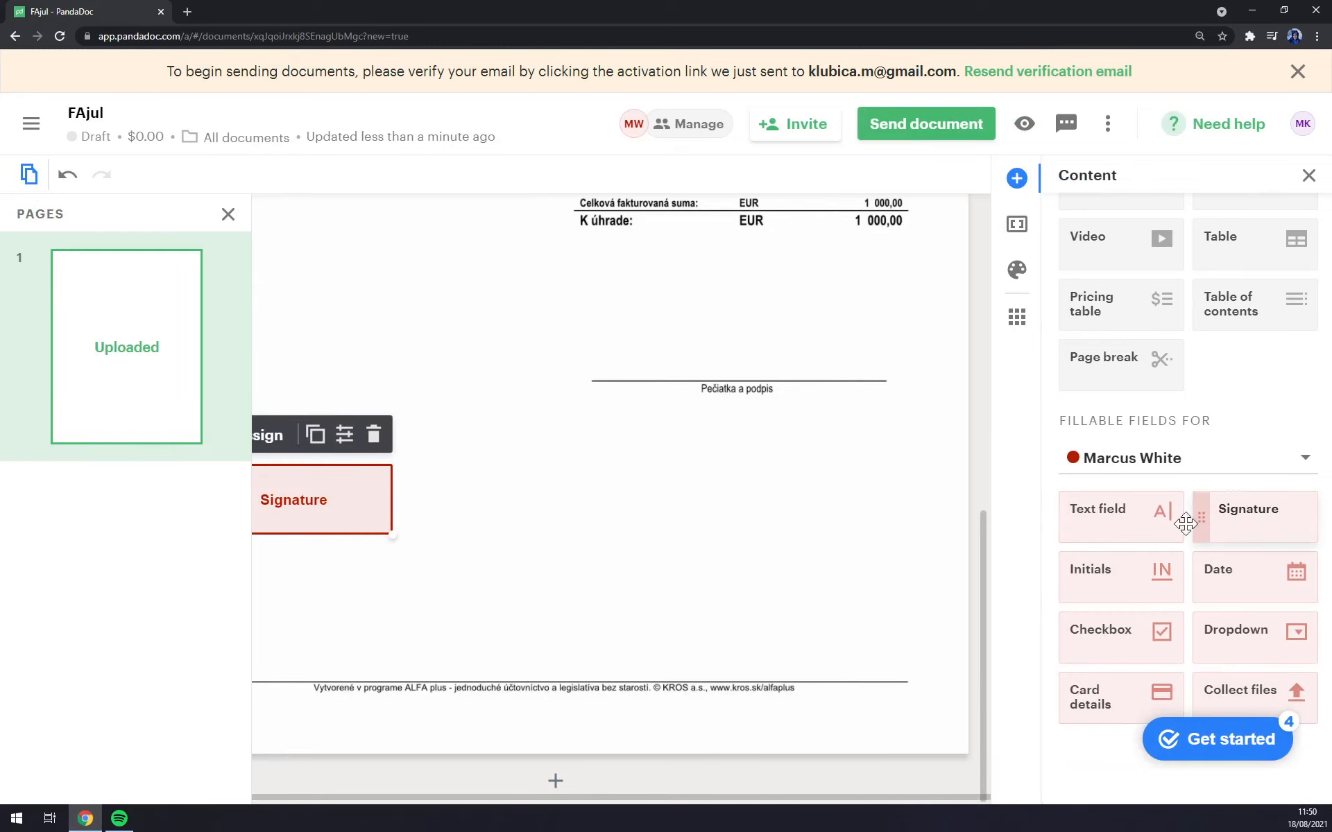
left_click_drag(288, 517, 667, 519)
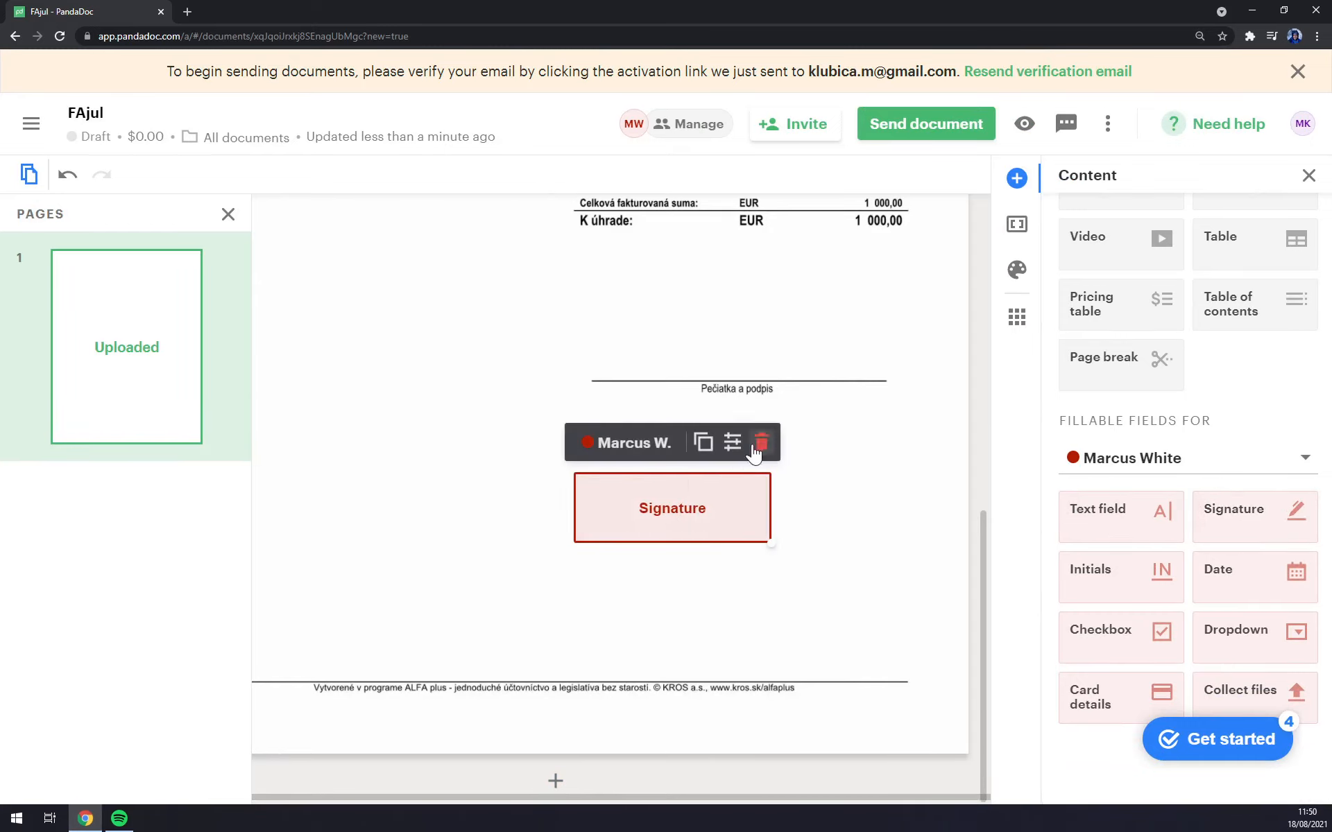
left_click(758, 441)
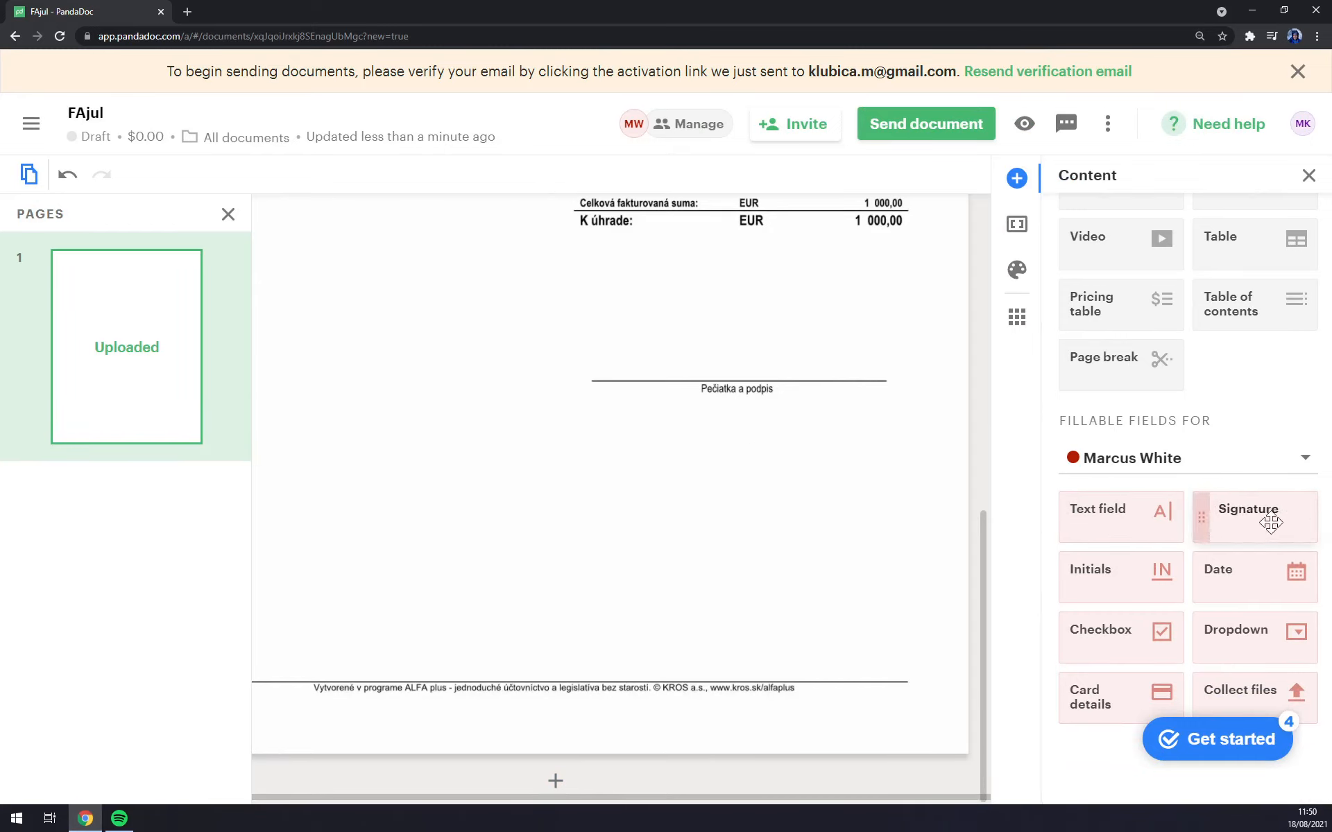
mouse_move(1263, 523)
left_mouse_down()
mouse_move(1025, 383)
mouse_move(840, 310)
mouse_move(686, 294)
mouse_move(645, 315)
mouse_move(594, 315)
left_mouse_up()
Step: Assign the signature field to the other signer through its recipient dropdown
left_click(627, 279)
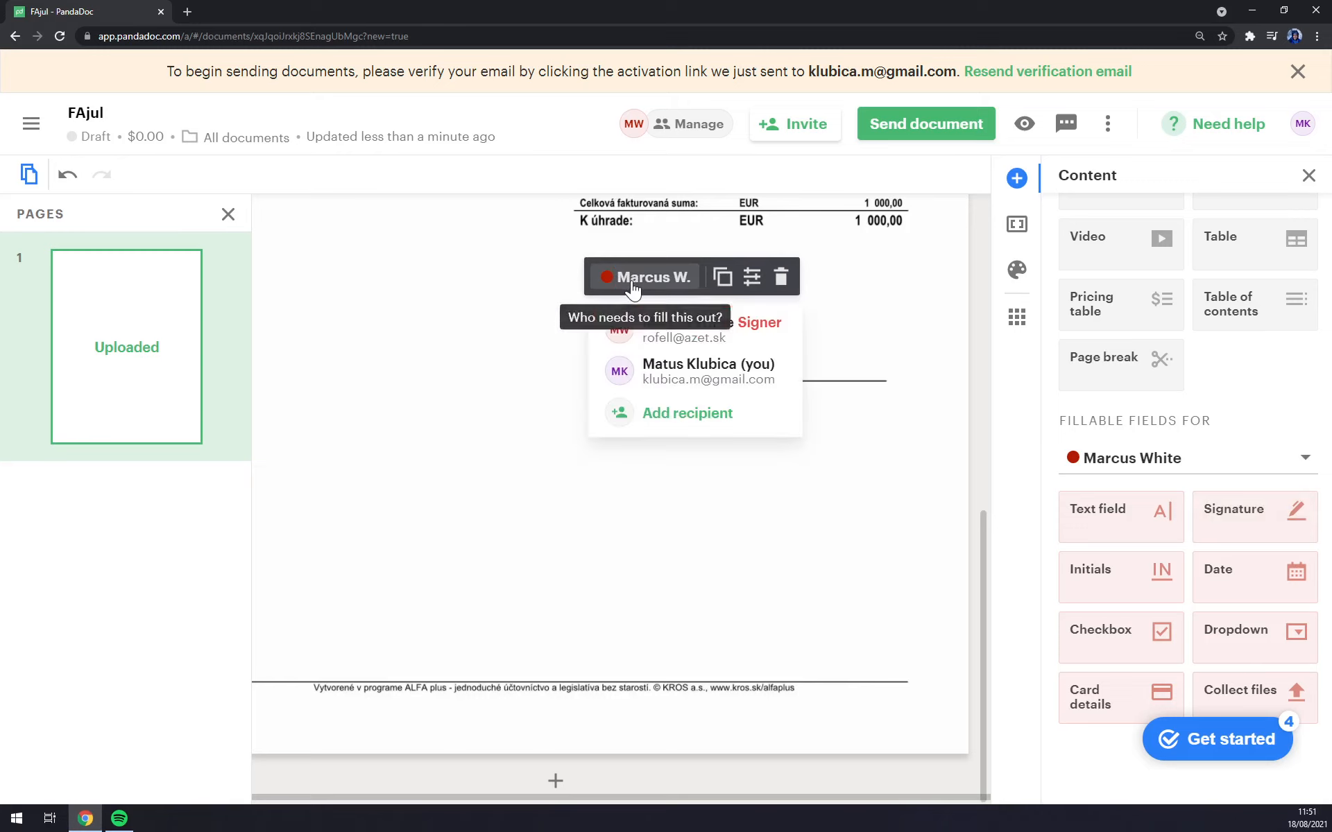
left_click(700, 388)
left_click(666, 281)
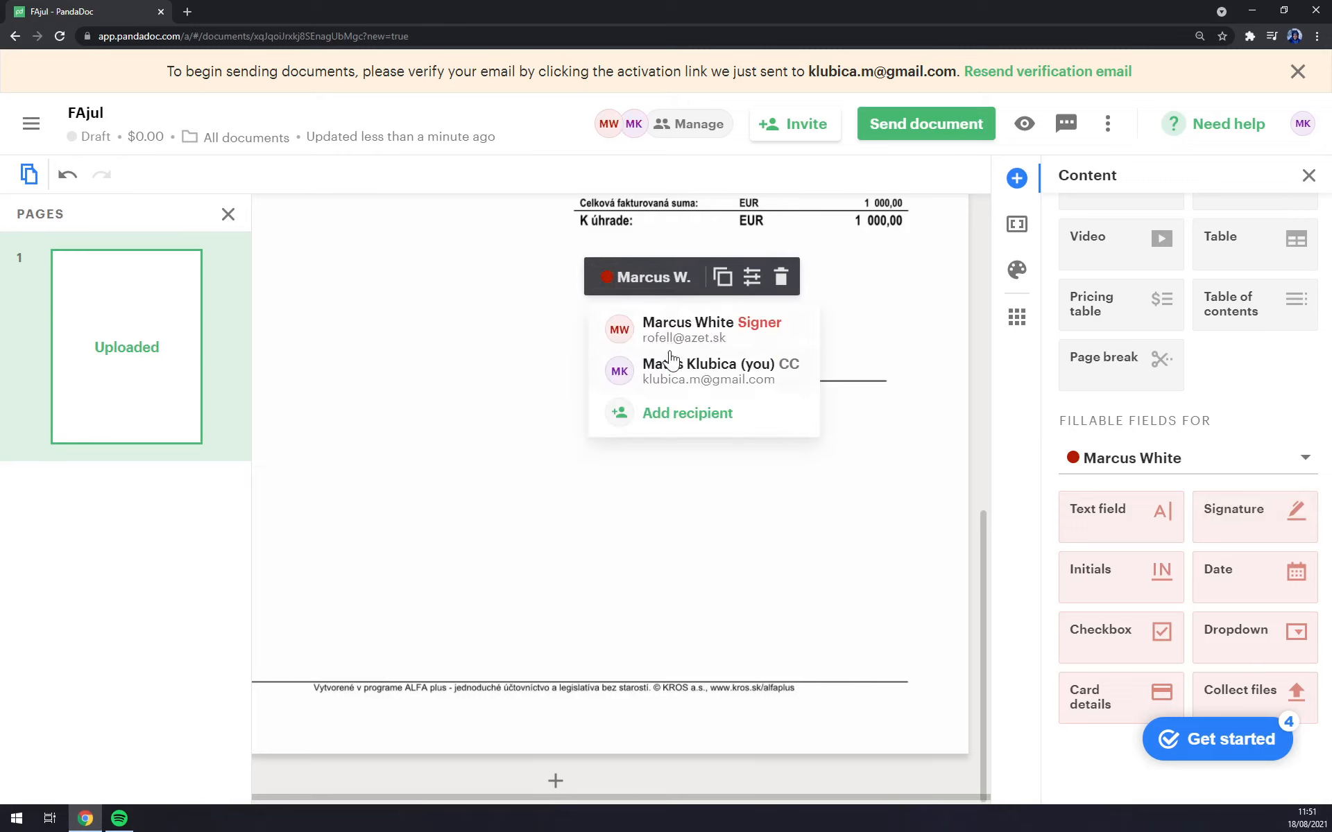
left_click(669, 365)
left_click(699, 340)
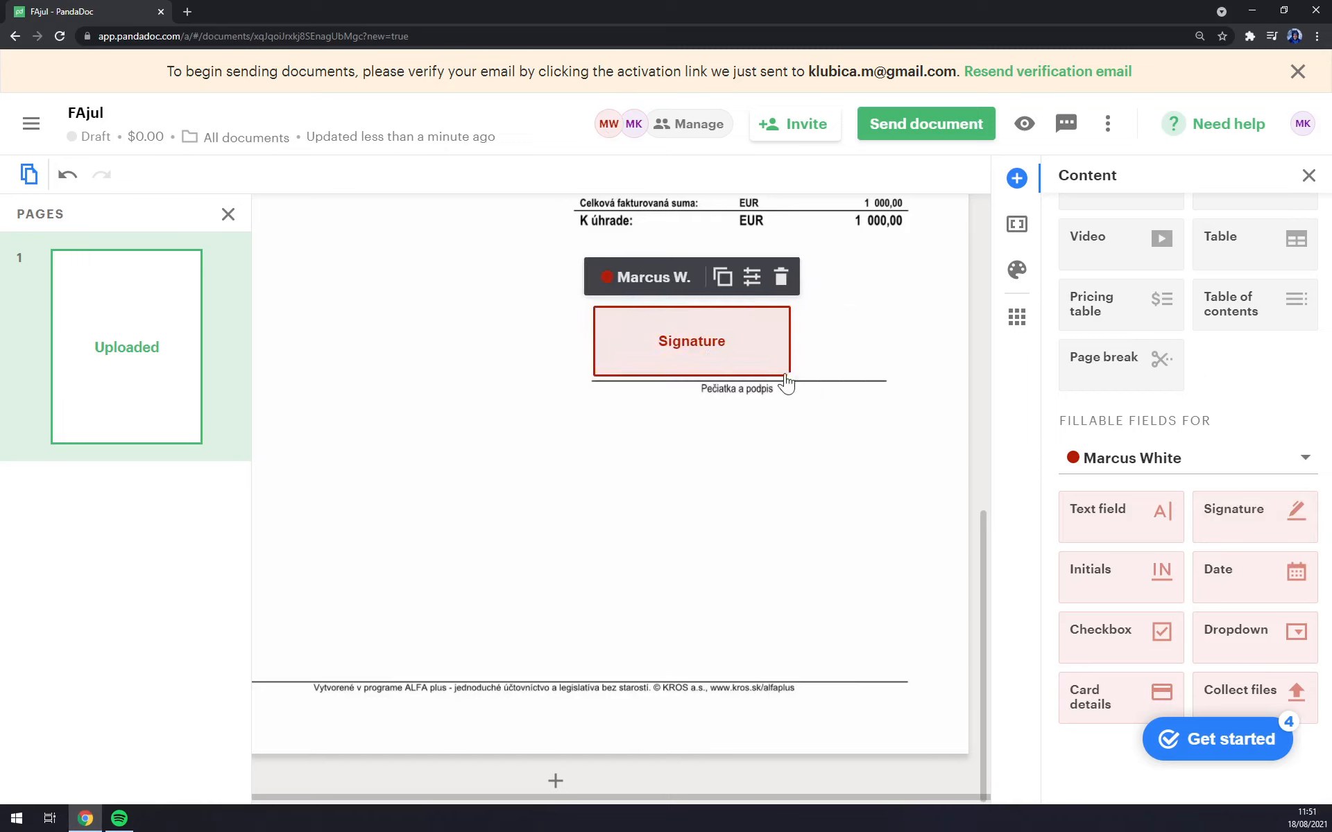
Step: Narrow the first signature field and add a second one beside it assigned to yourself
left_click_drag(786, 382, 745, 380)
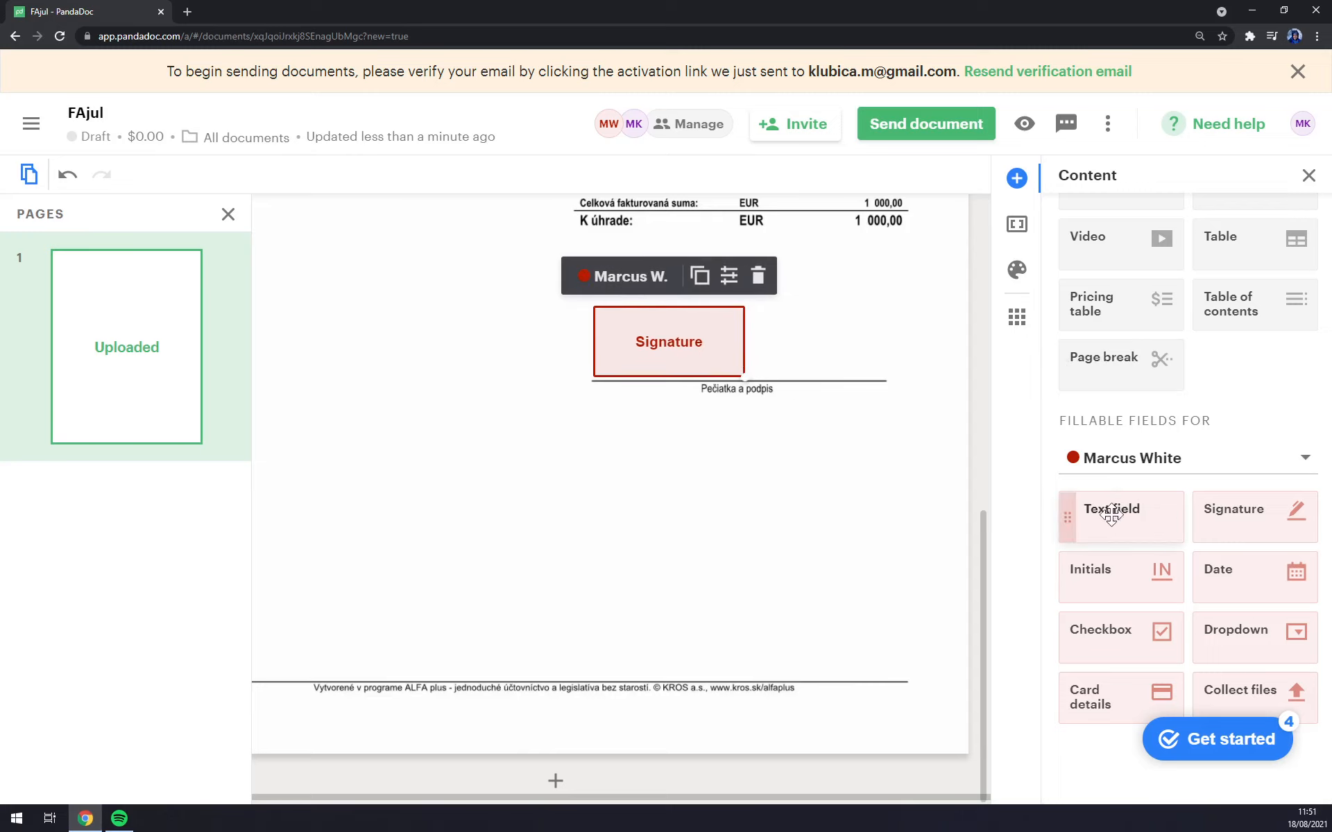
mouse_move(1232, 509)
left_mouse_down()
mouse_move(839, 333)
mouse_move(759, 314)
left_mouse_up()
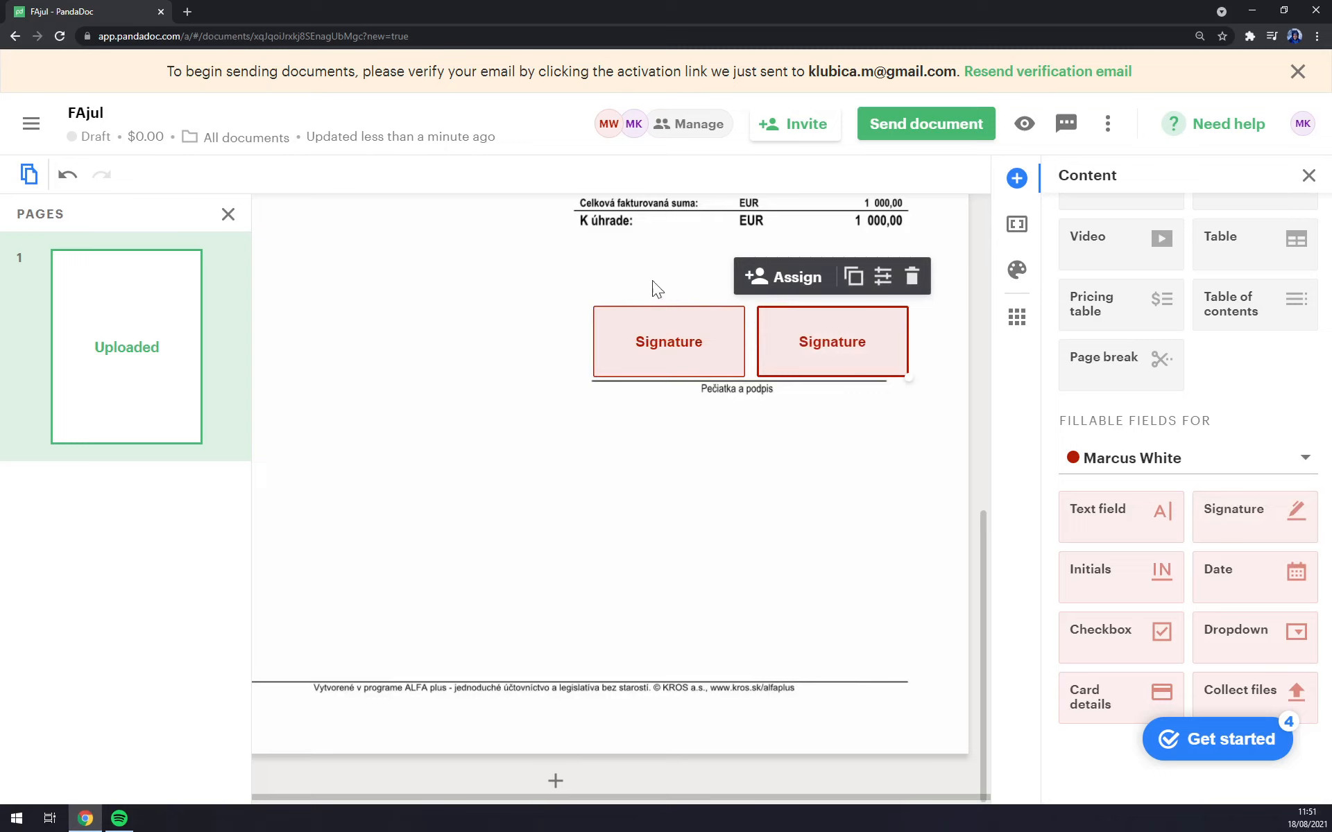
left_click(795, 290)
left_click(835, 388)
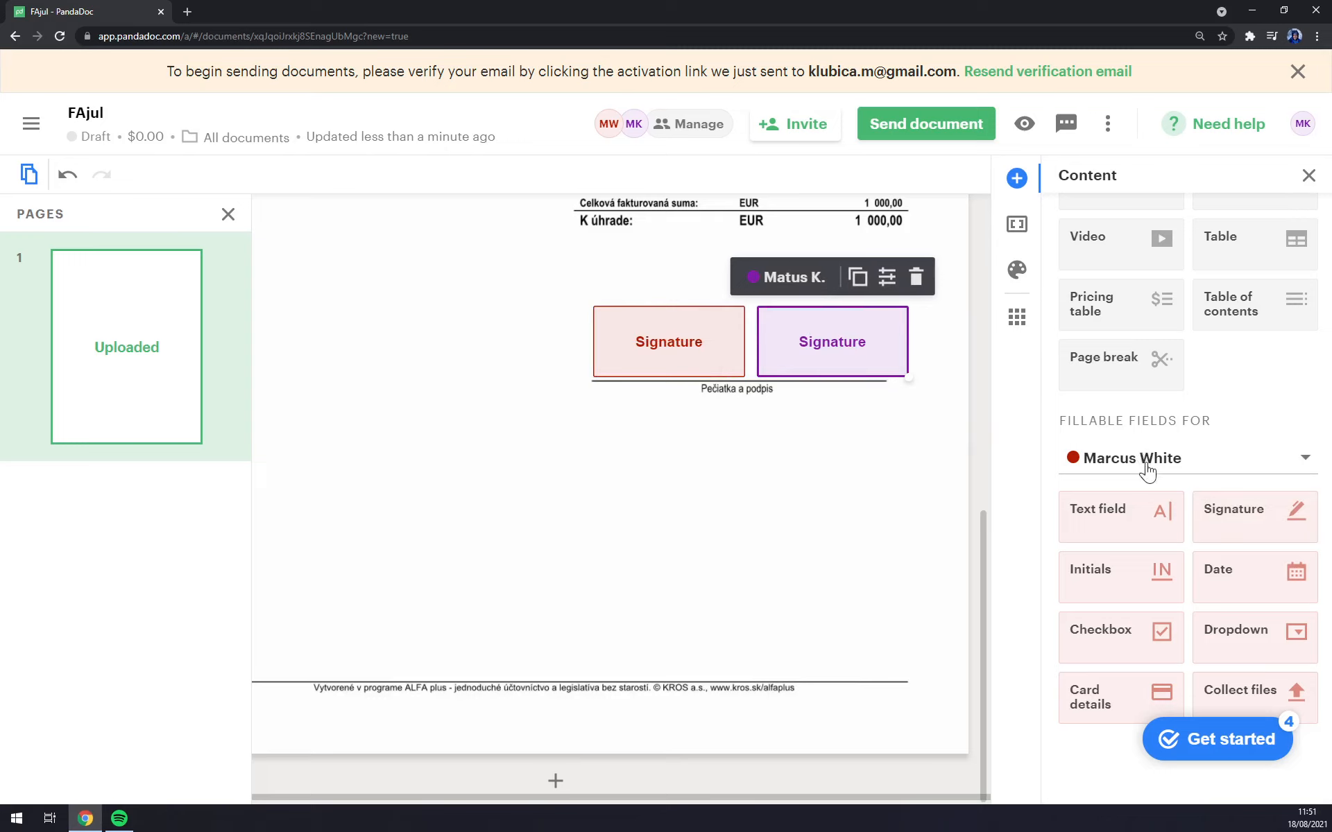
Step: Add Date fields under both signatures, one for the other signer and one for yourself
left_click(1076, 459)
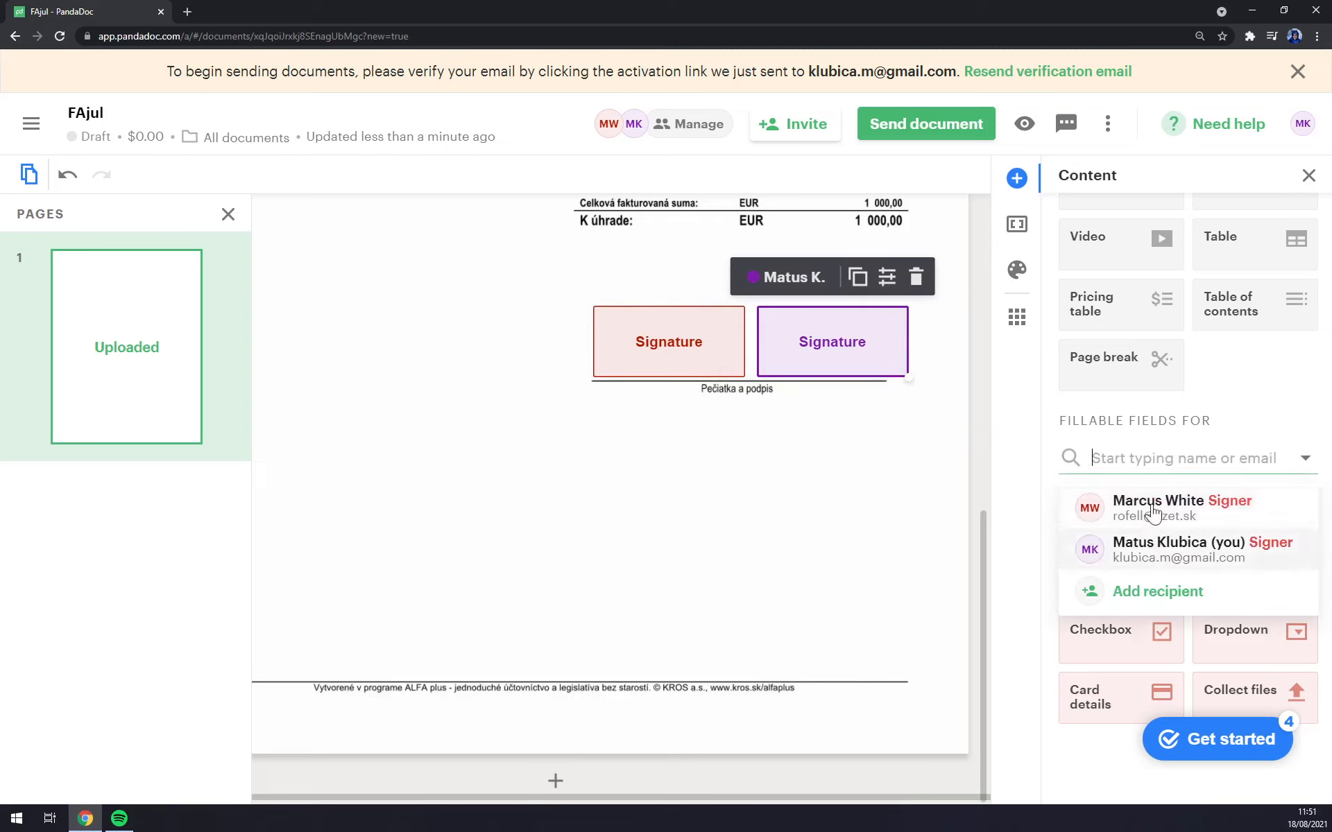
left_click(886, 514)
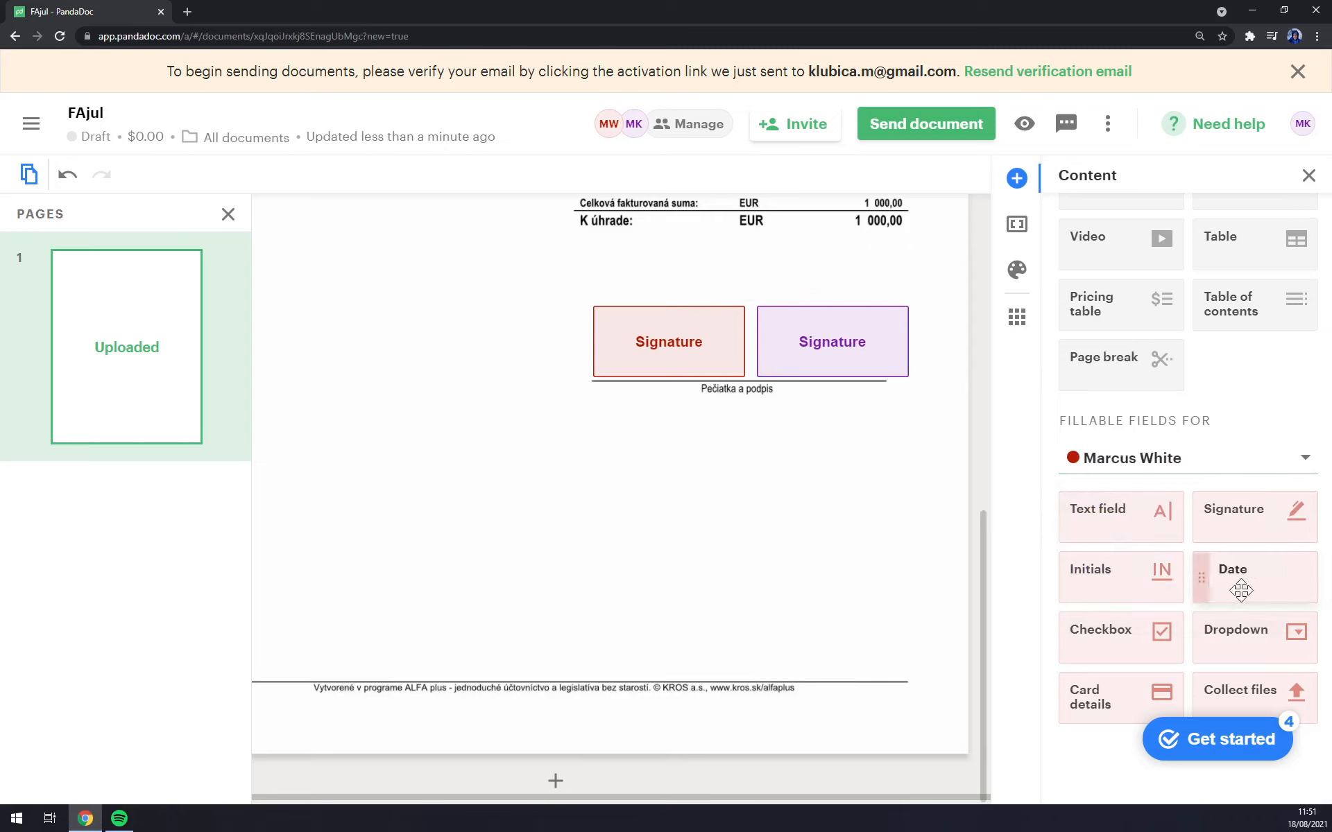
left_click_drag(1241, 590, 586, 405)
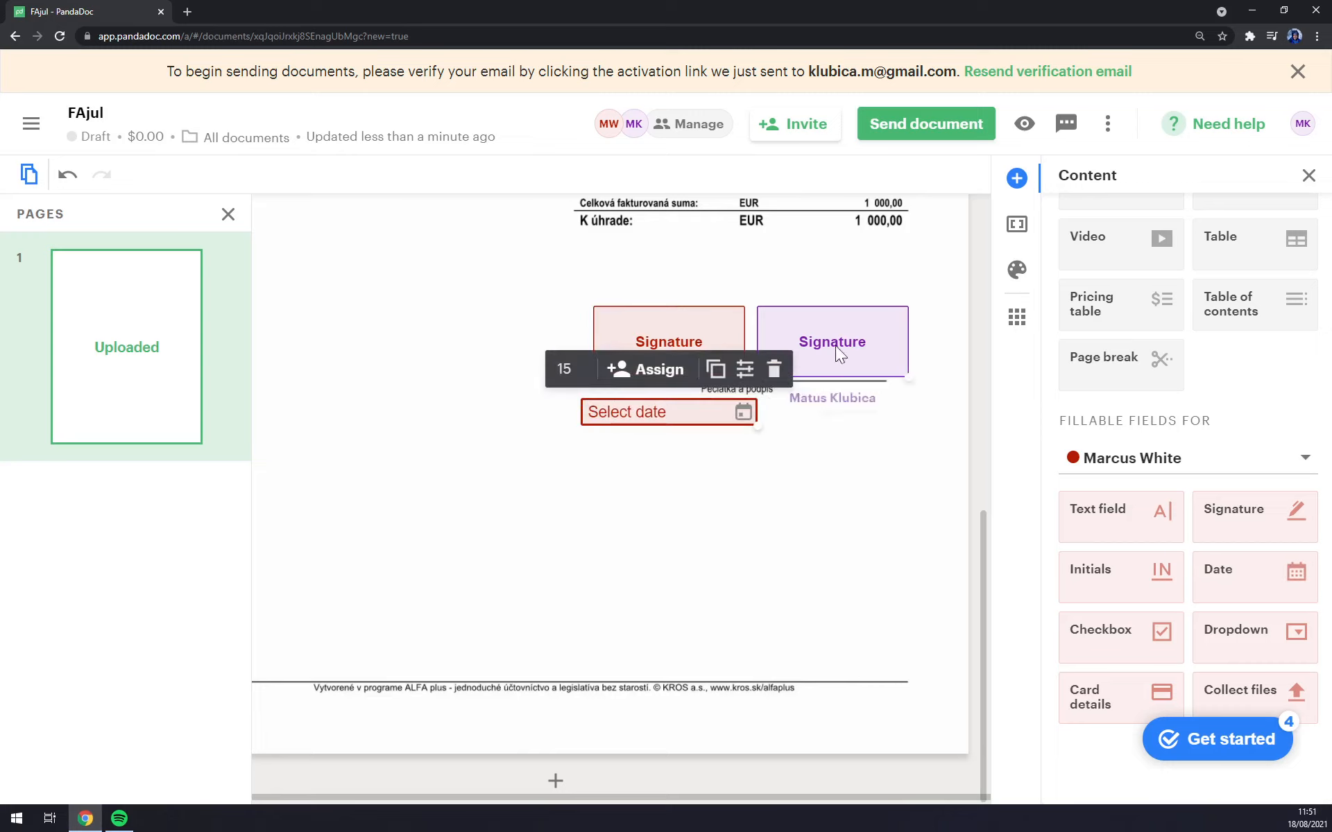
left_click_drag(865, 333, 895, 345)
left_click(1235, 458)
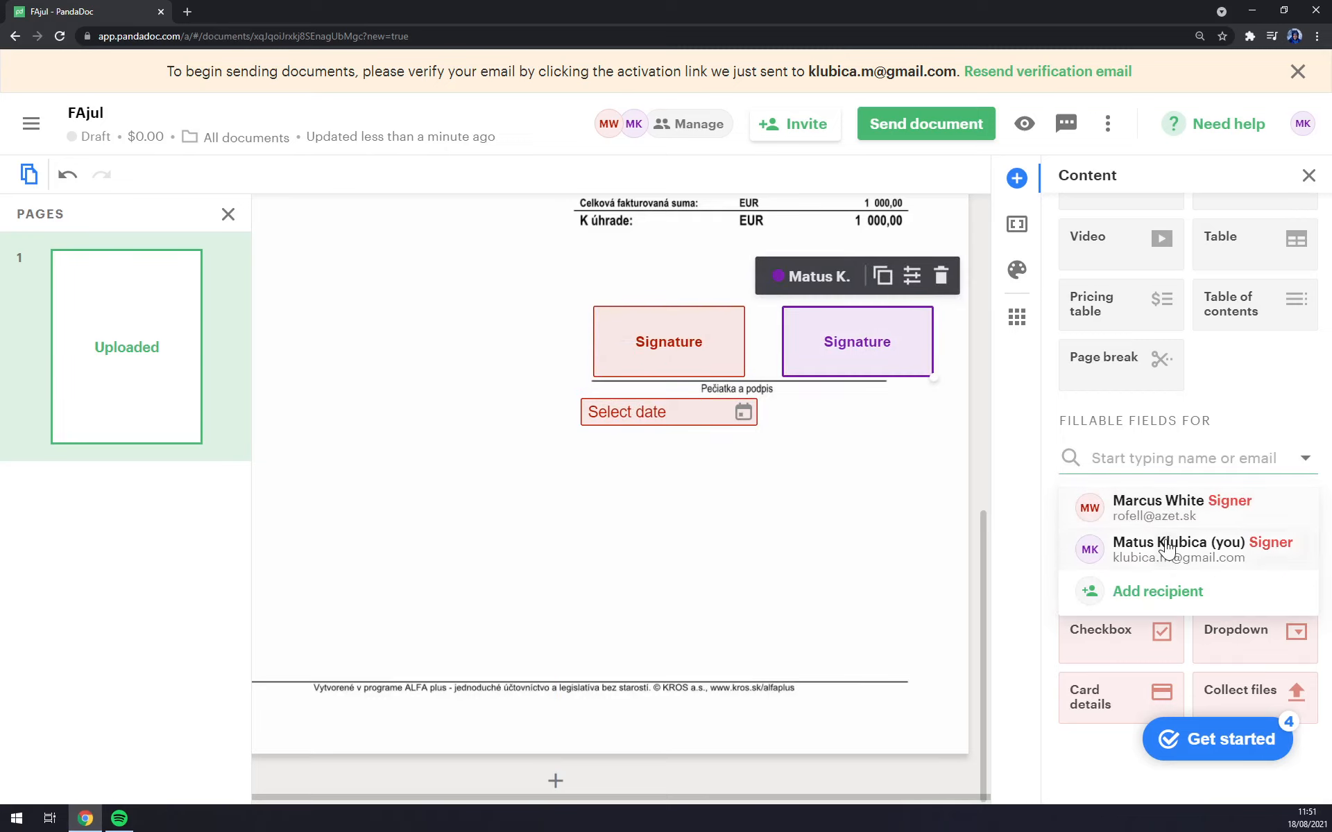
left_click(1138, 543)
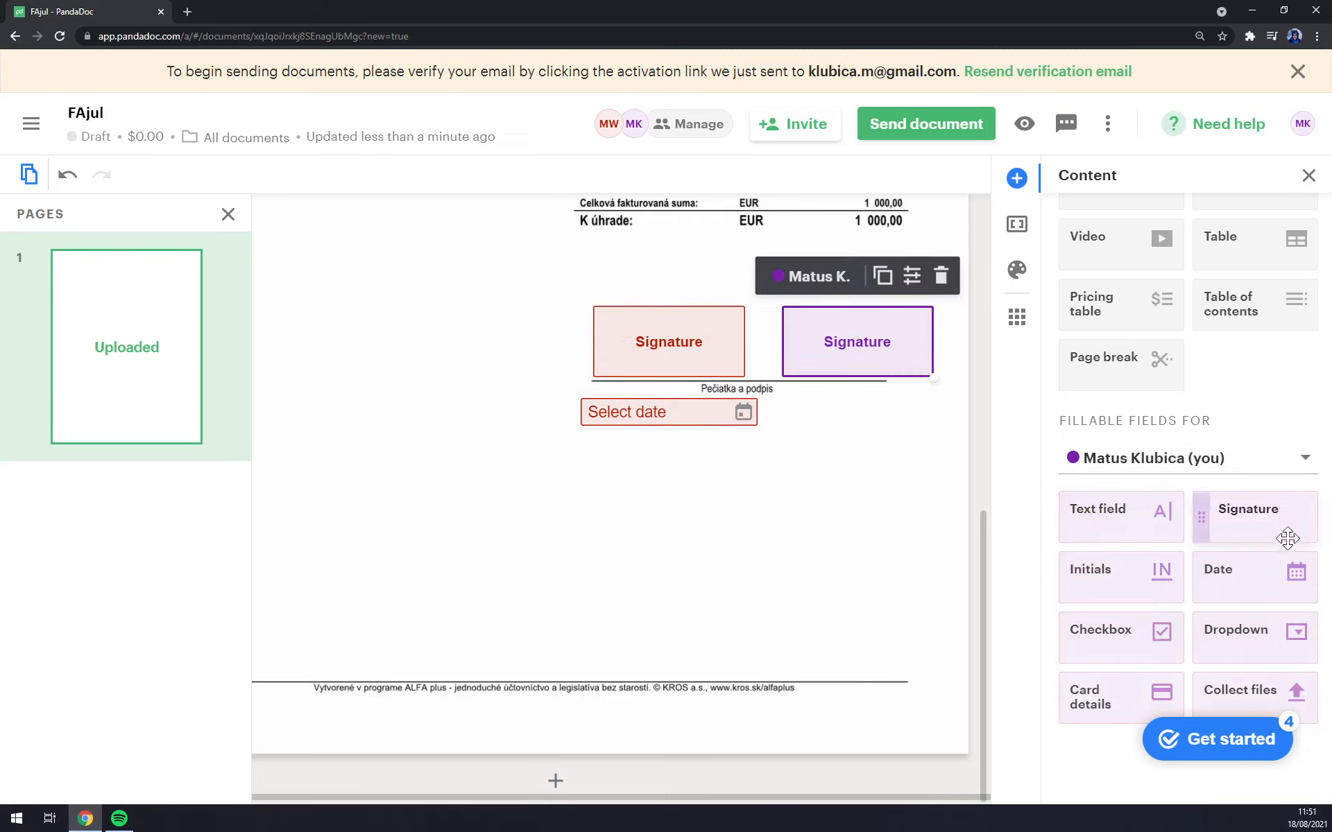
left_click_drag(1256, 576, 777, 396)
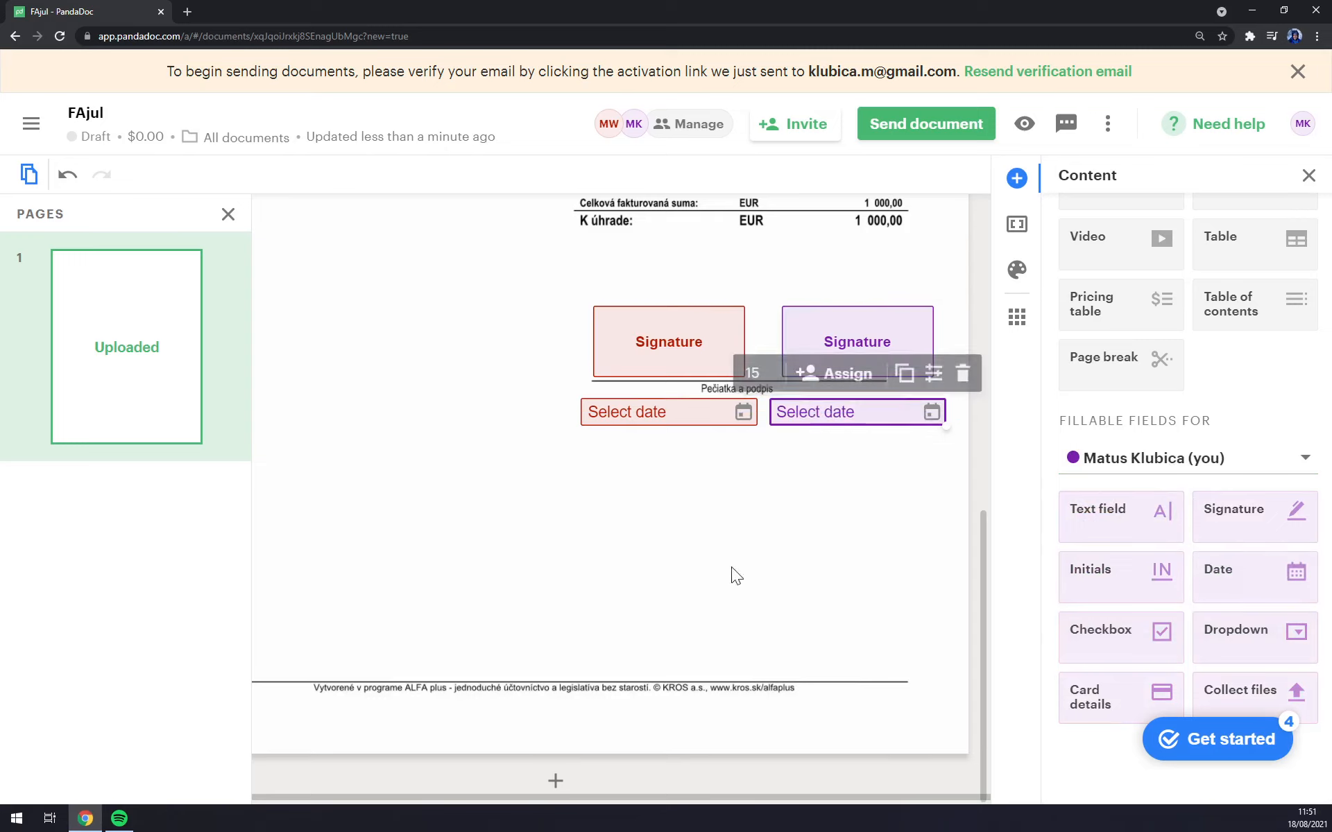
left_click(619, 489)
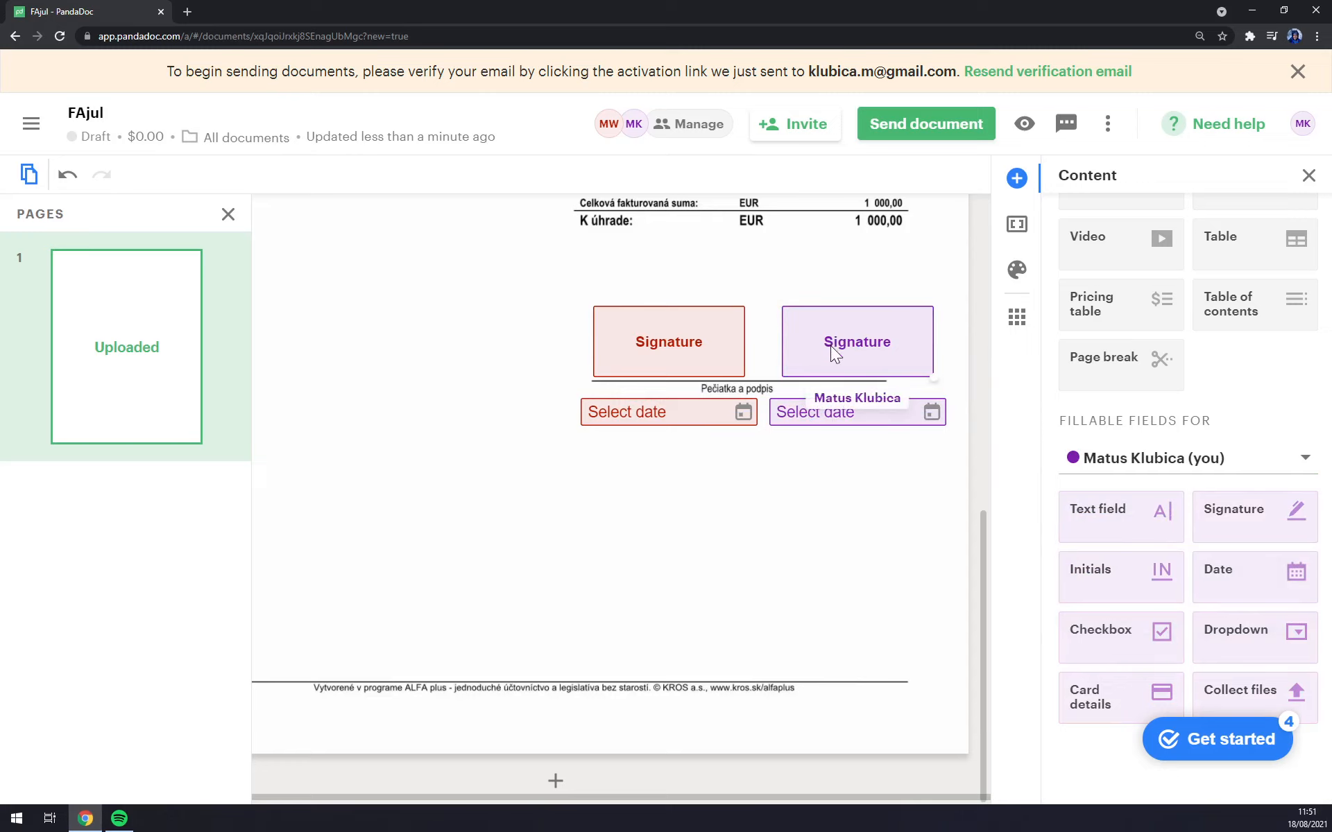
Step: Place an Initials field for yourself below the dates, then one for the other signer to its left
scroll(892, 430, "up", 6)
scroll(888, 430, "down", 6)
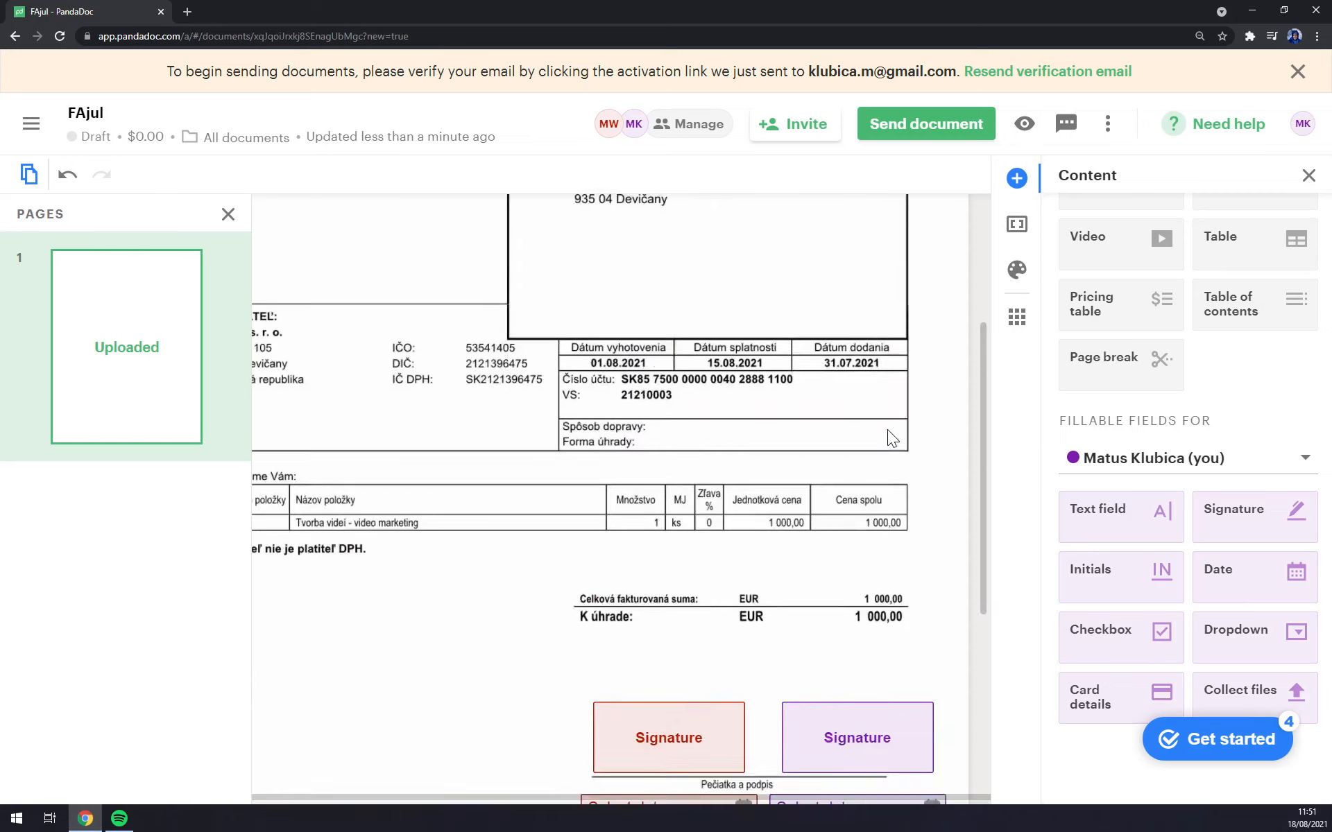
scroll(848, 427, "up", 6)
scroll(844, 427, "down", 6)
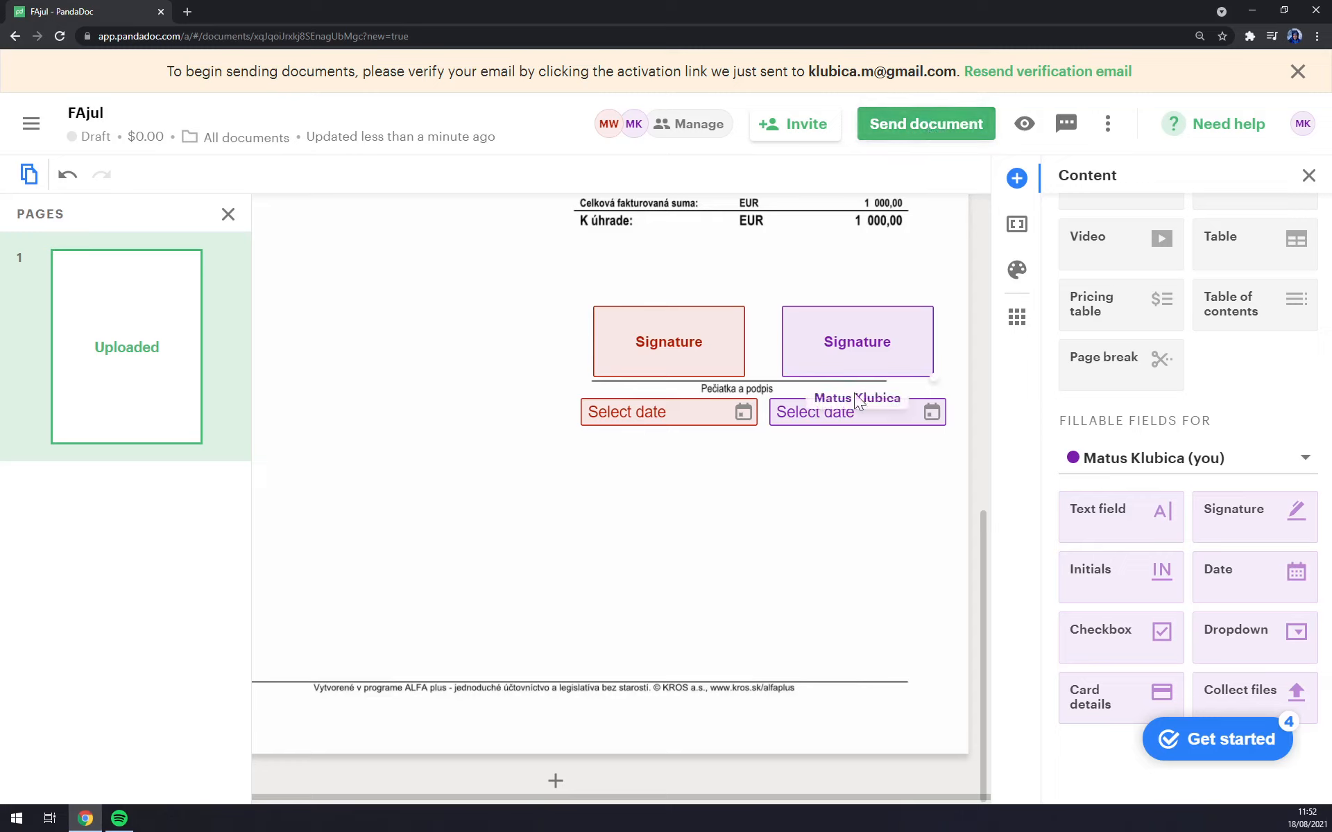
left_click_drag(1130, 587, 813, 441)
left_click(1194, 479)
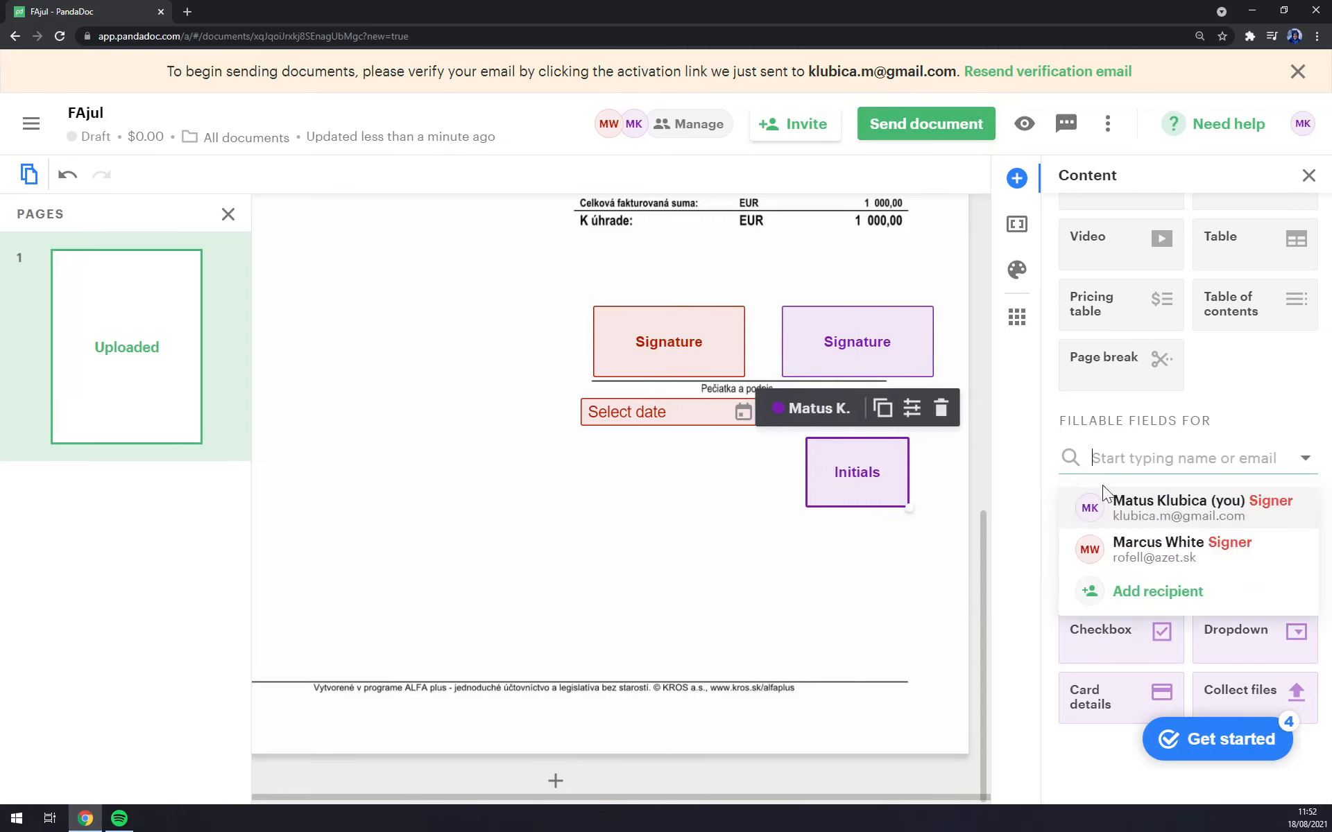
left_click(1130, 544)
left_click_drag(1072, 553, 615, 445)
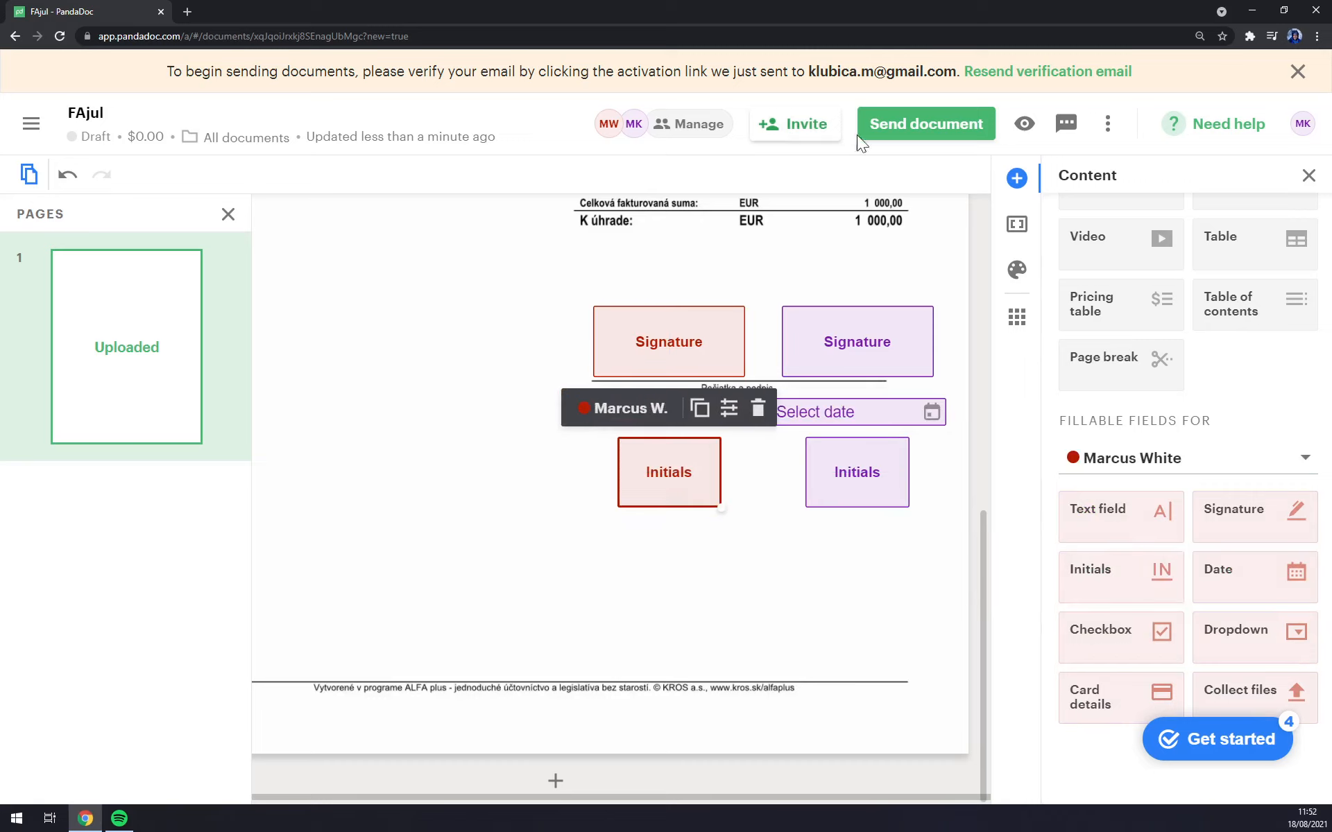
Step: Send the FAjul invoice by e-mail to both recipients, keeping the name FAjul
left_click(909, 138)
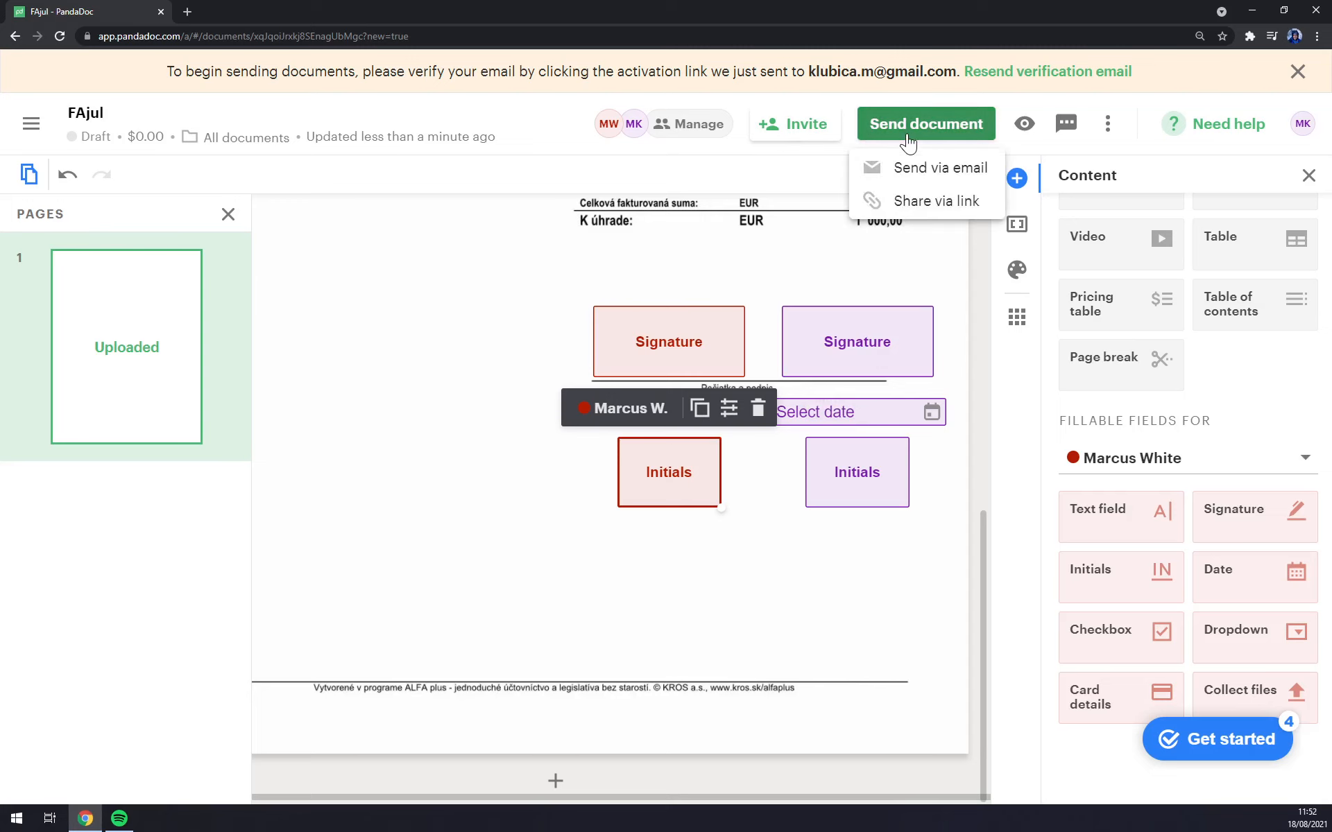
left_click(938, 169)
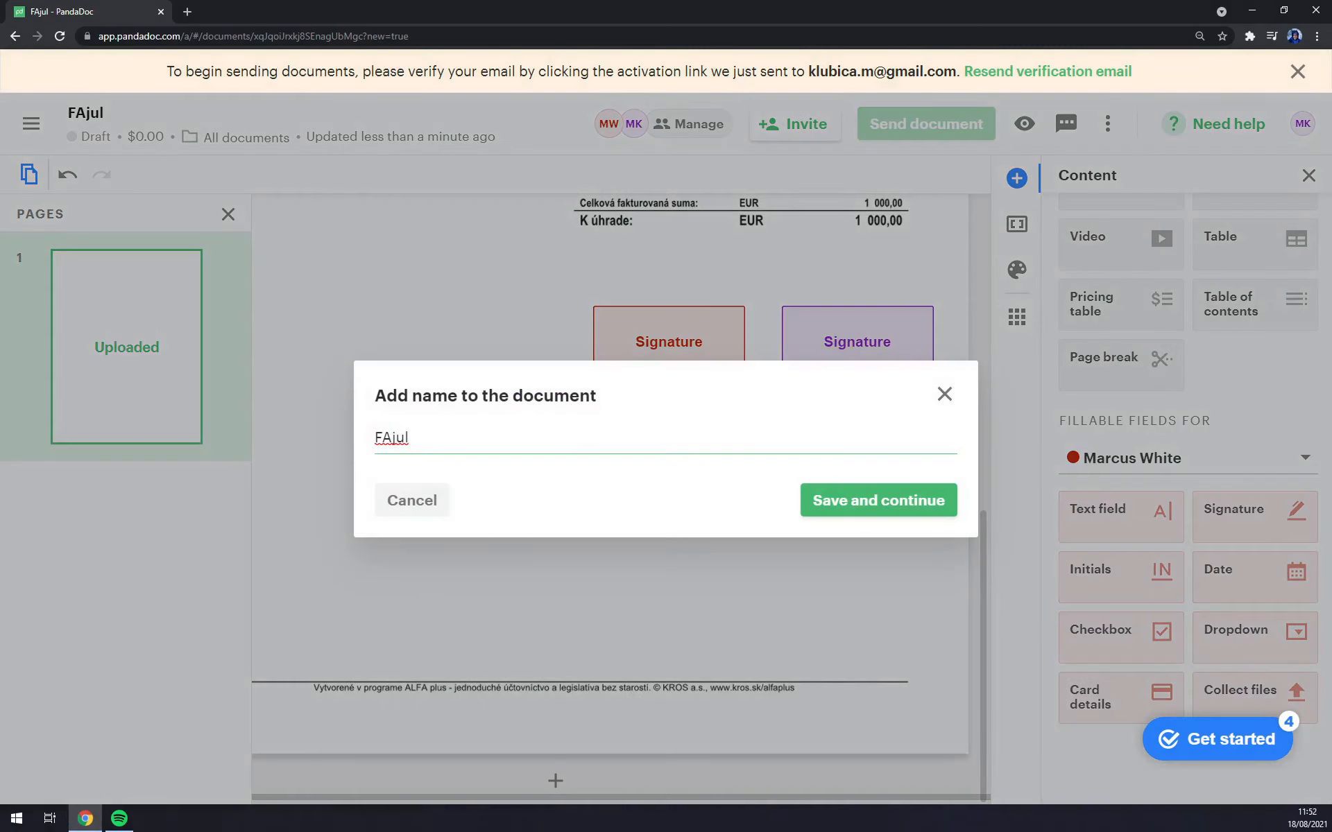
left_click(894, 509)
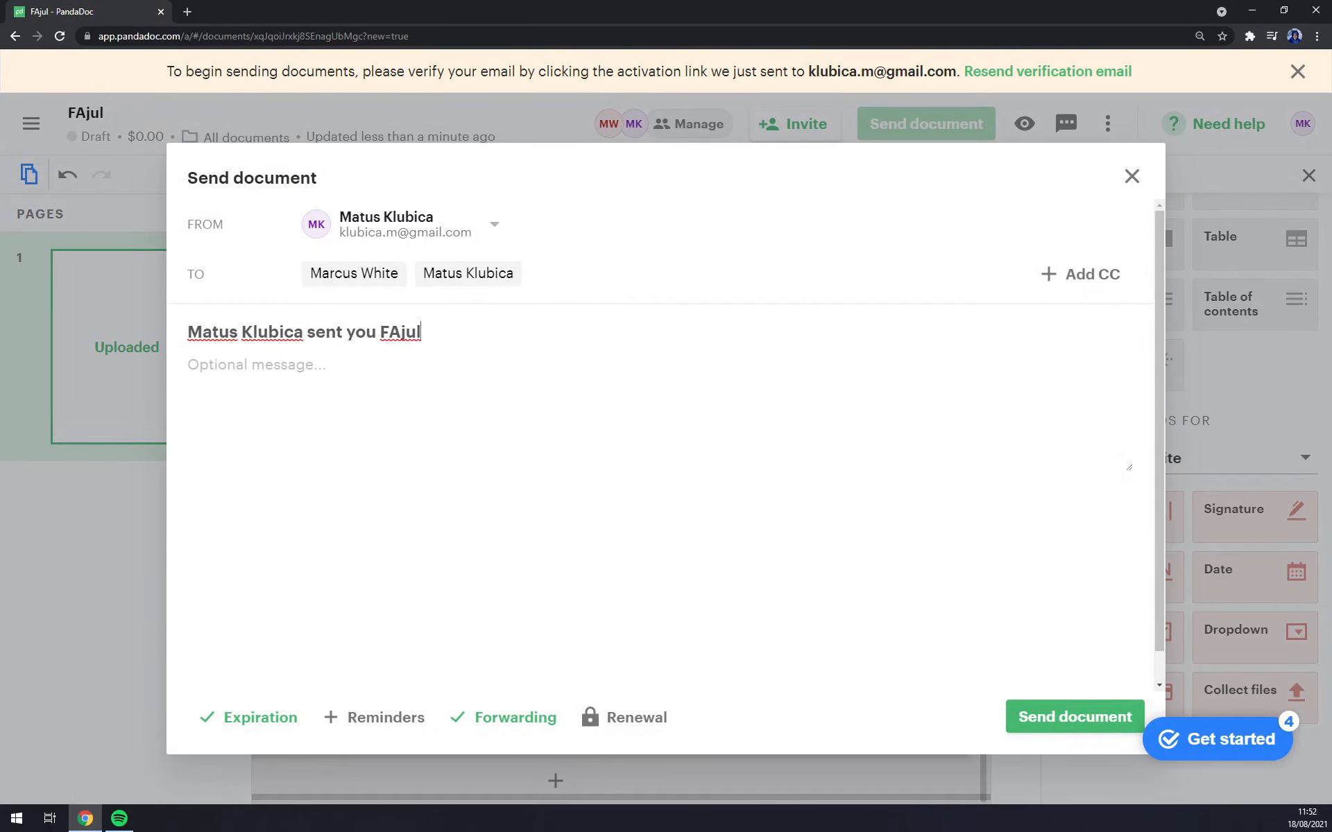
scroll(665, 444, "down", 1)
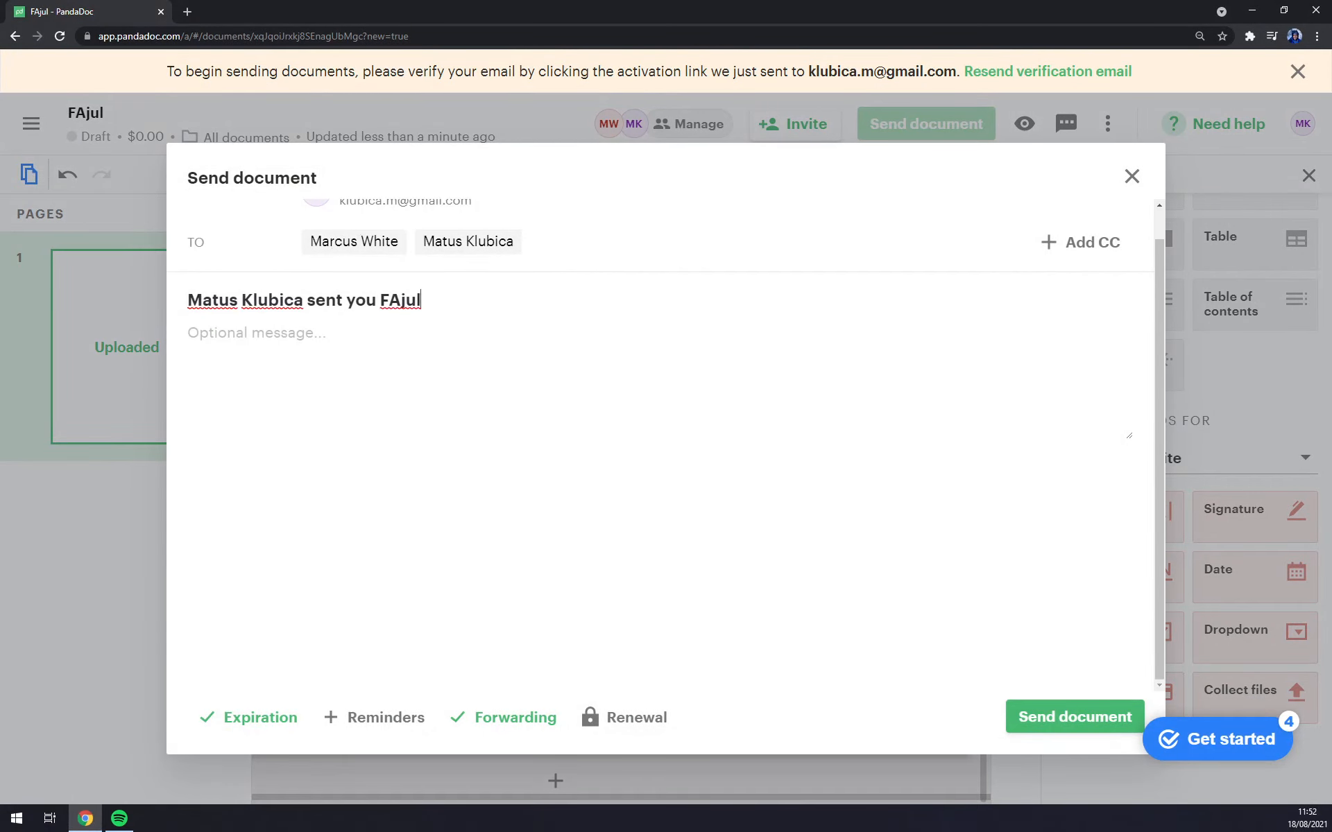
scroll(666, 444, "up", 1)
left_click(1069, 723)
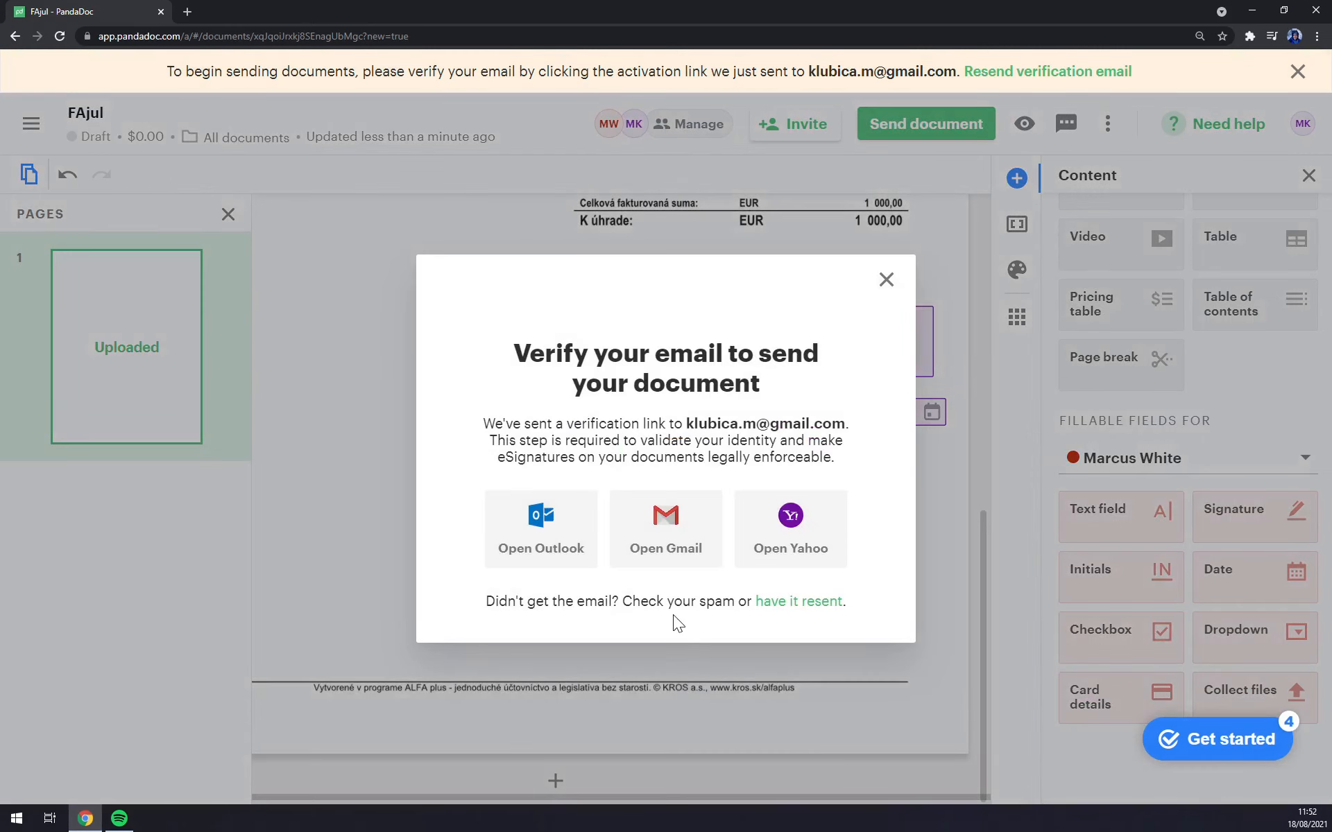
Step: Request a fresh account verification e-mail, then return to the Documents list
left_click(673, 531)
left_click_drag(277, 7, 0, 139)
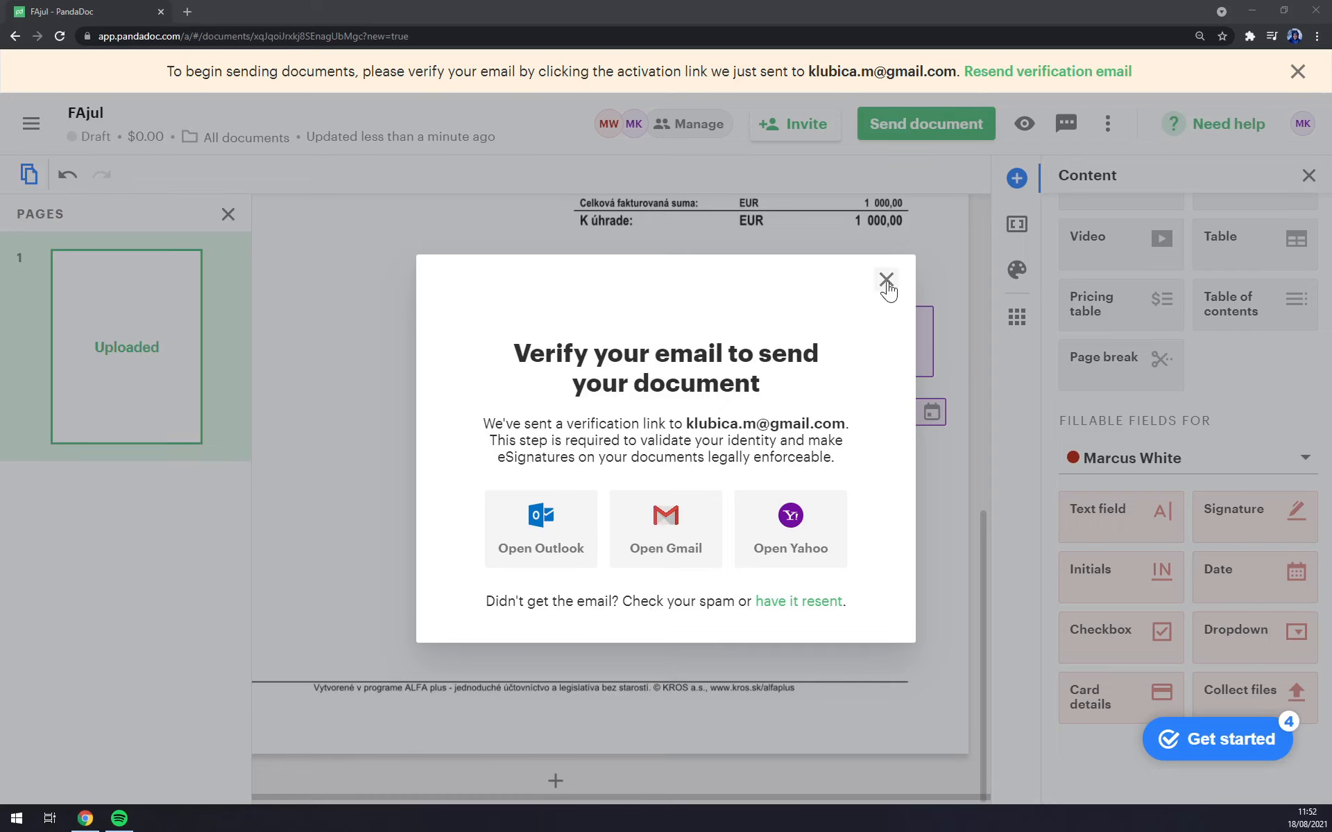
left_click(803, 602)
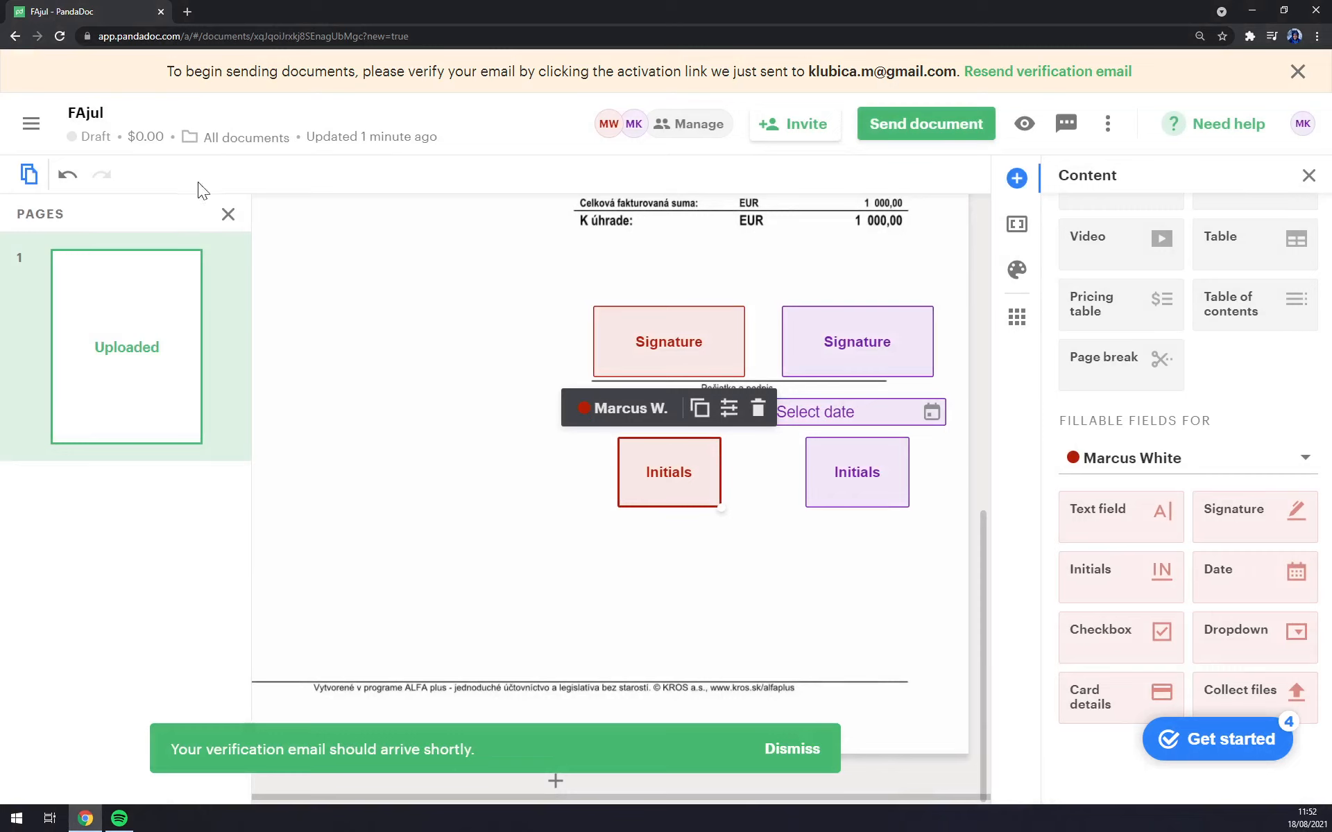
left_click(31, 124)
left_click(95, 232)
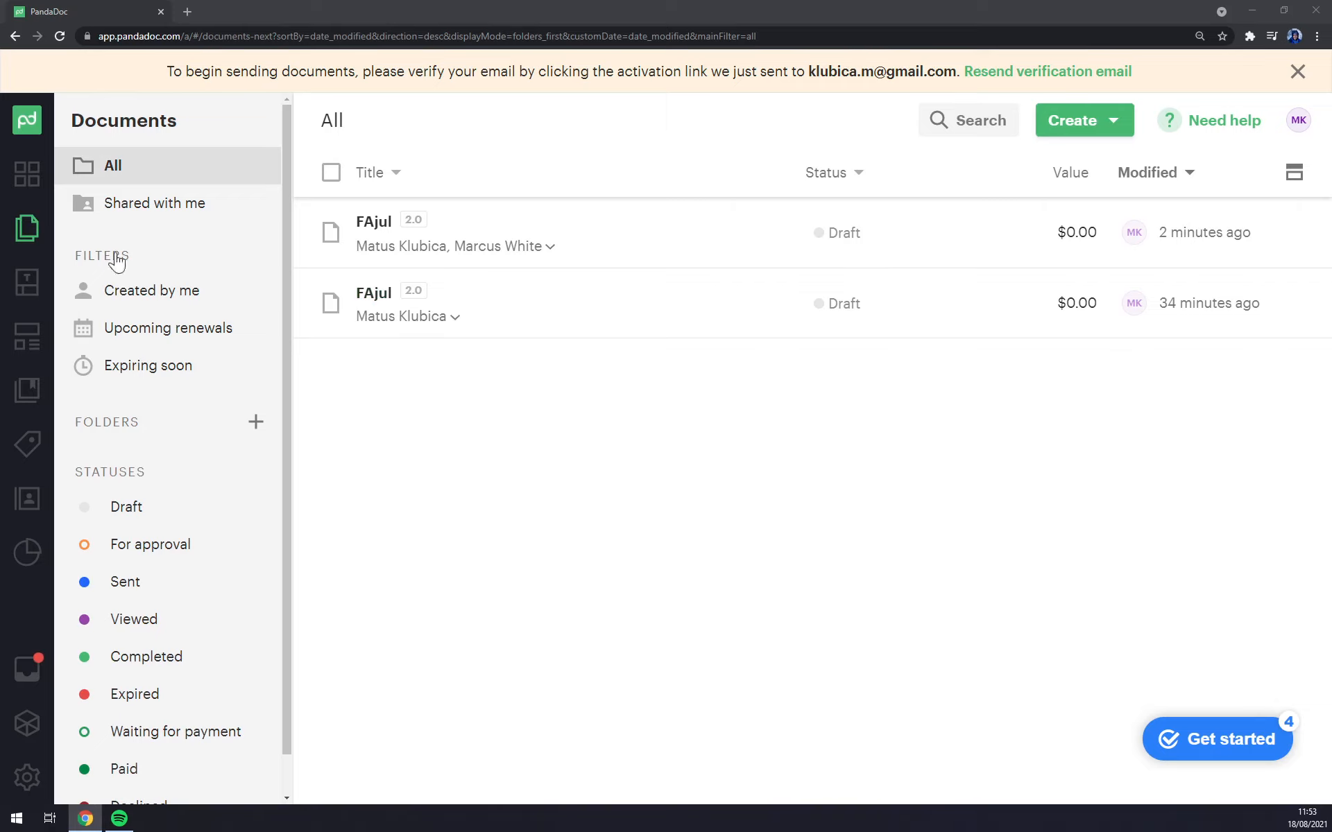
Step: Look through Templates and Dashboard, then open the still-empty Forms section
left_click(28, 290)
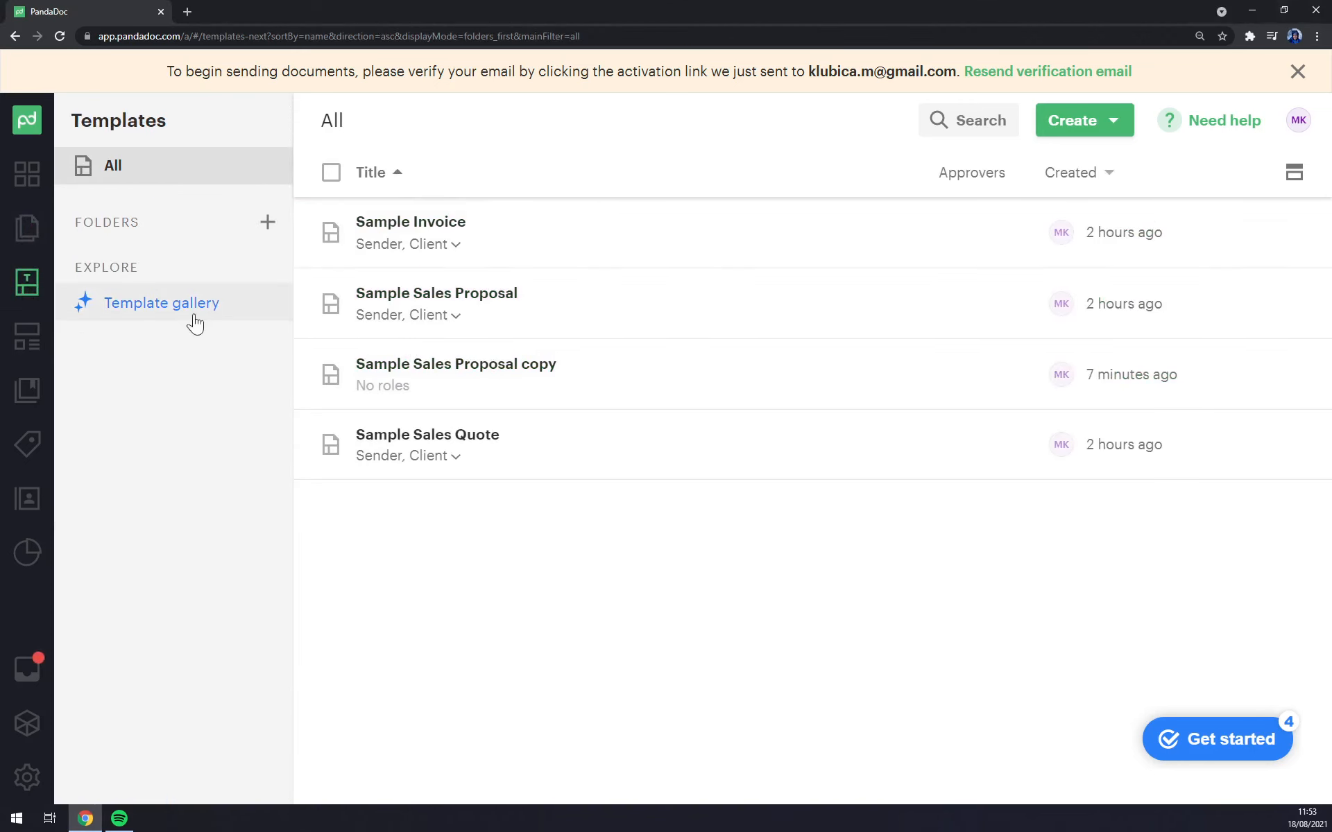
left_click(28, 233)
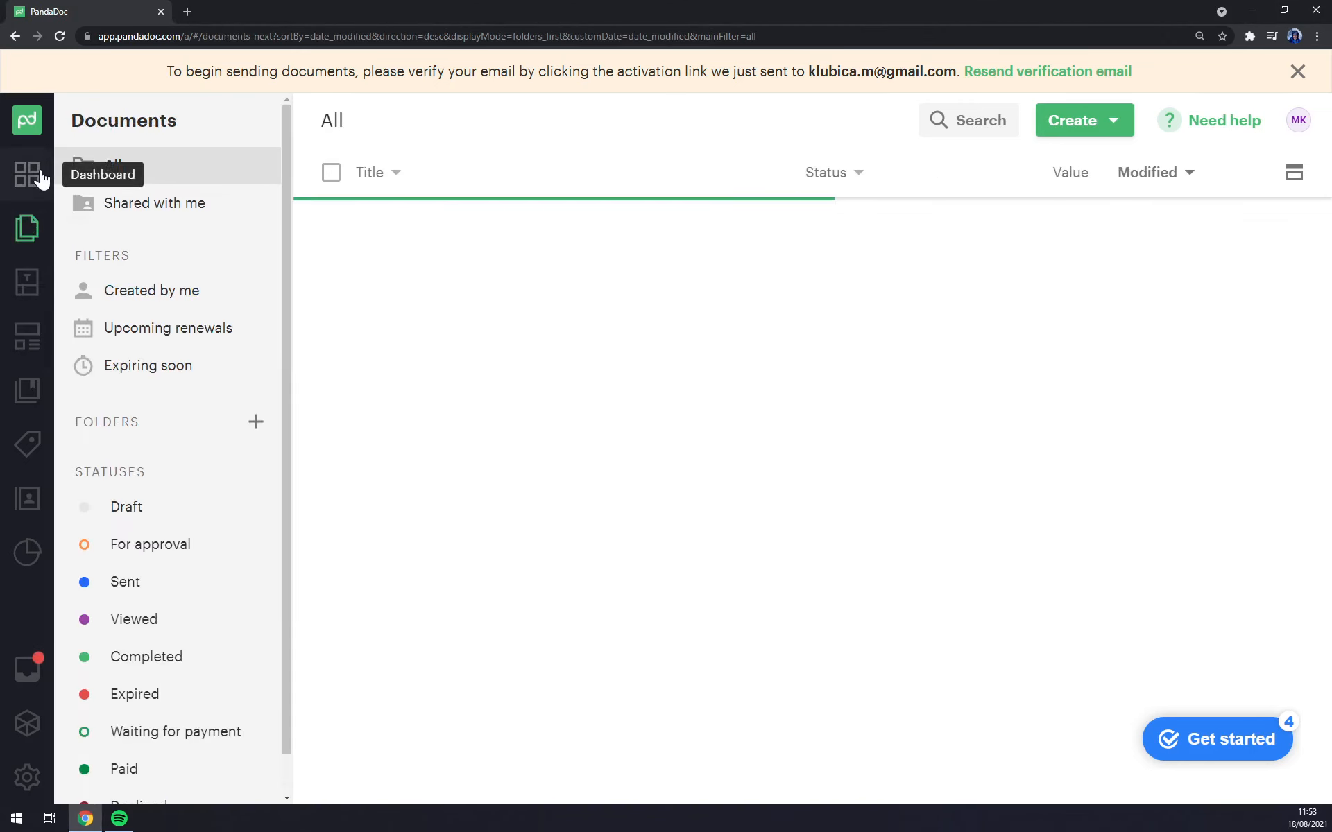
left_click(31, 170)
left_click(31, 229)
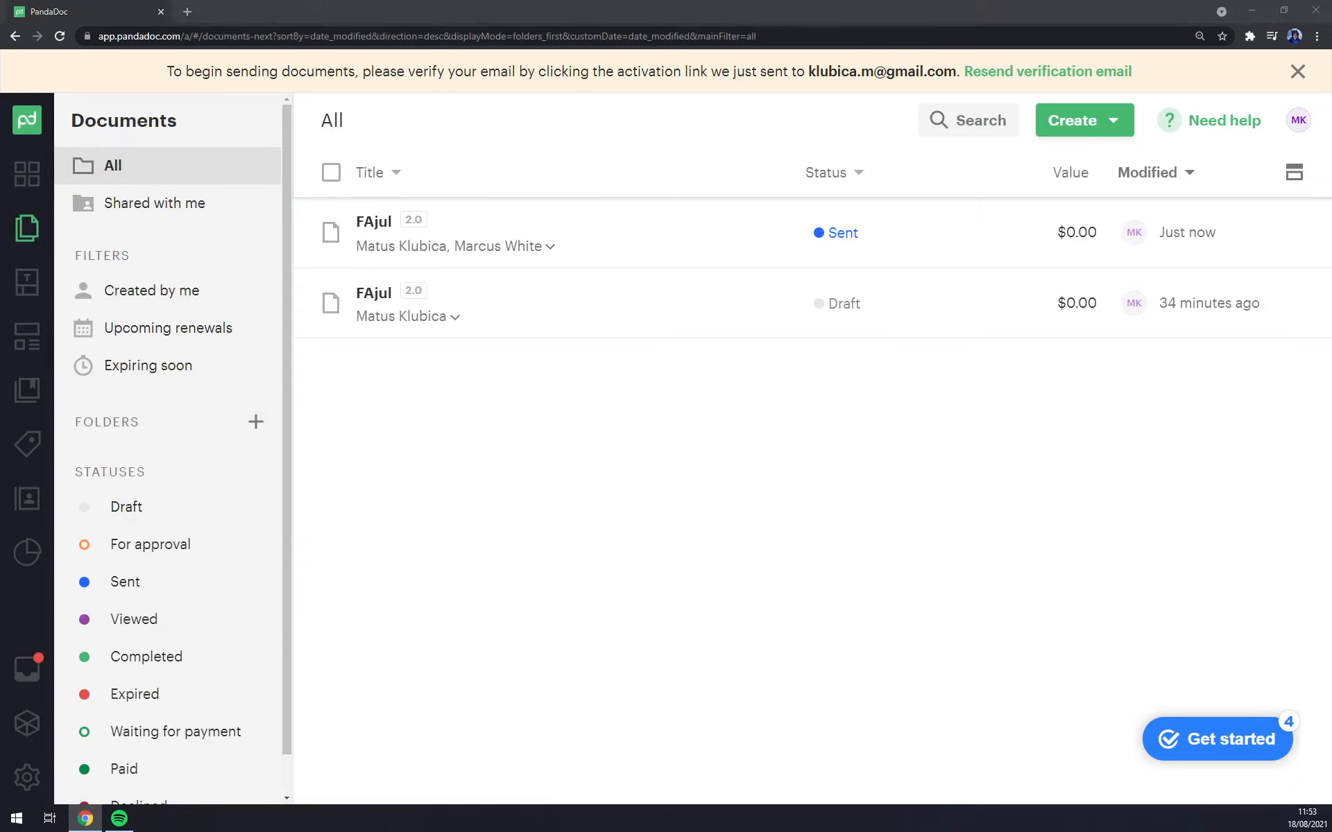
left_click(389, 424)
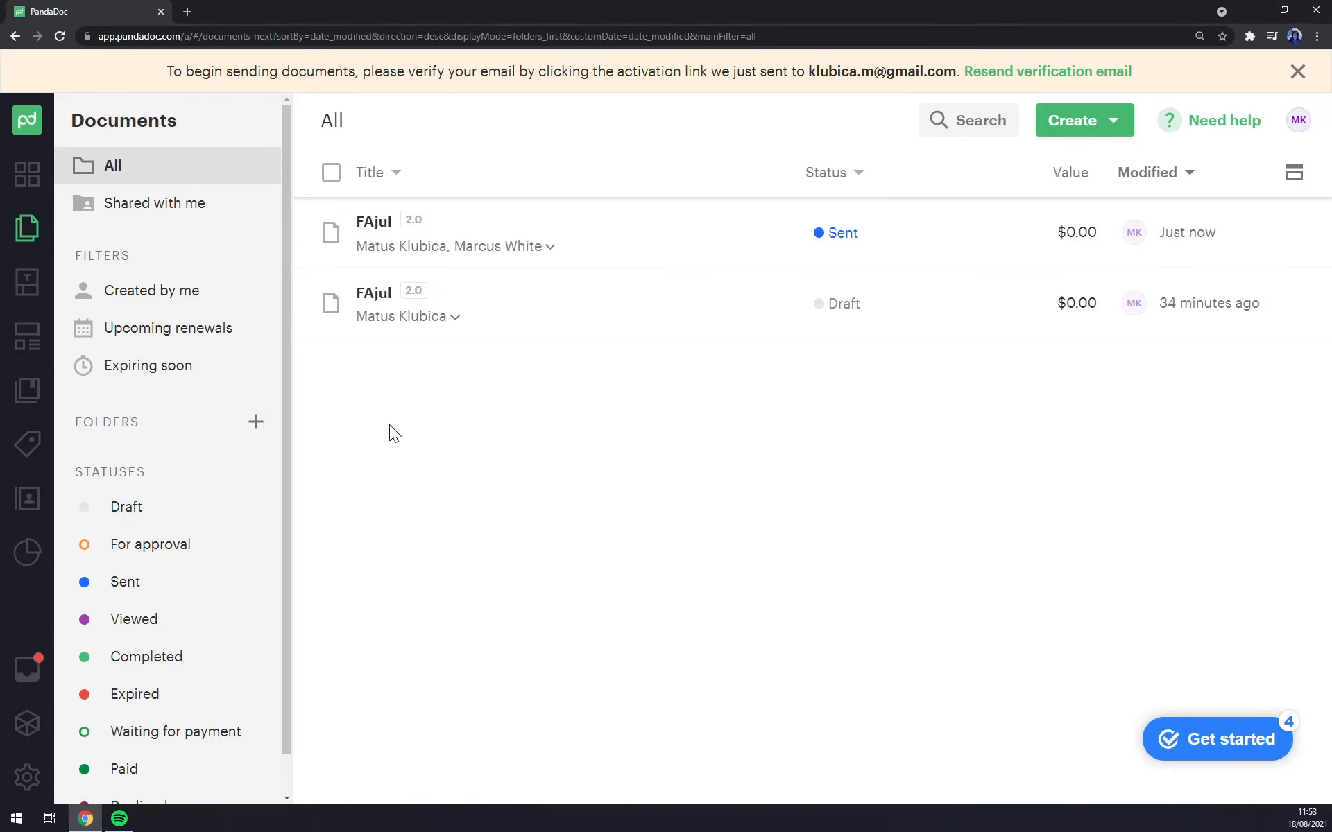
left_click(33, 337)
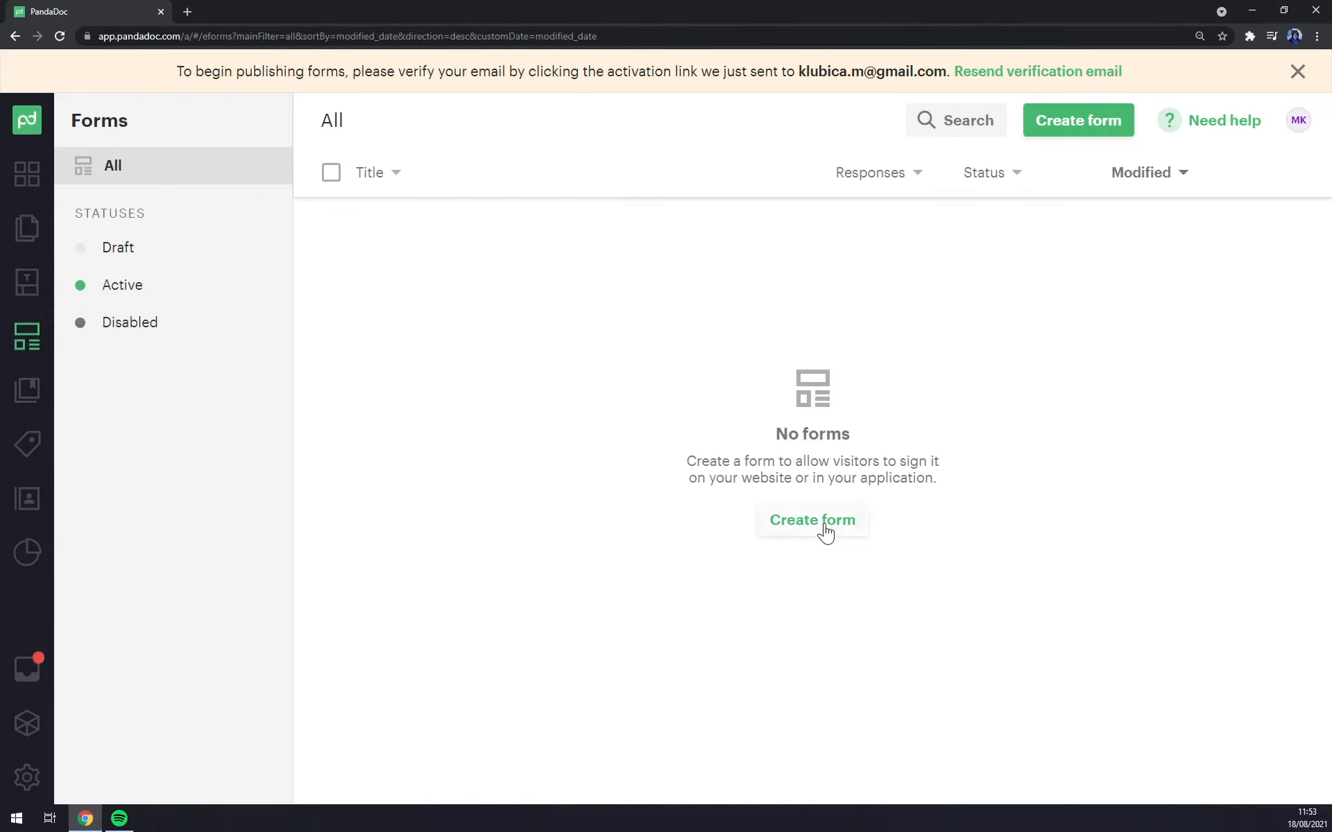
Step: Start a new form, dismiss the template picker unused, and return to the Documents list
left_click(824, 528)
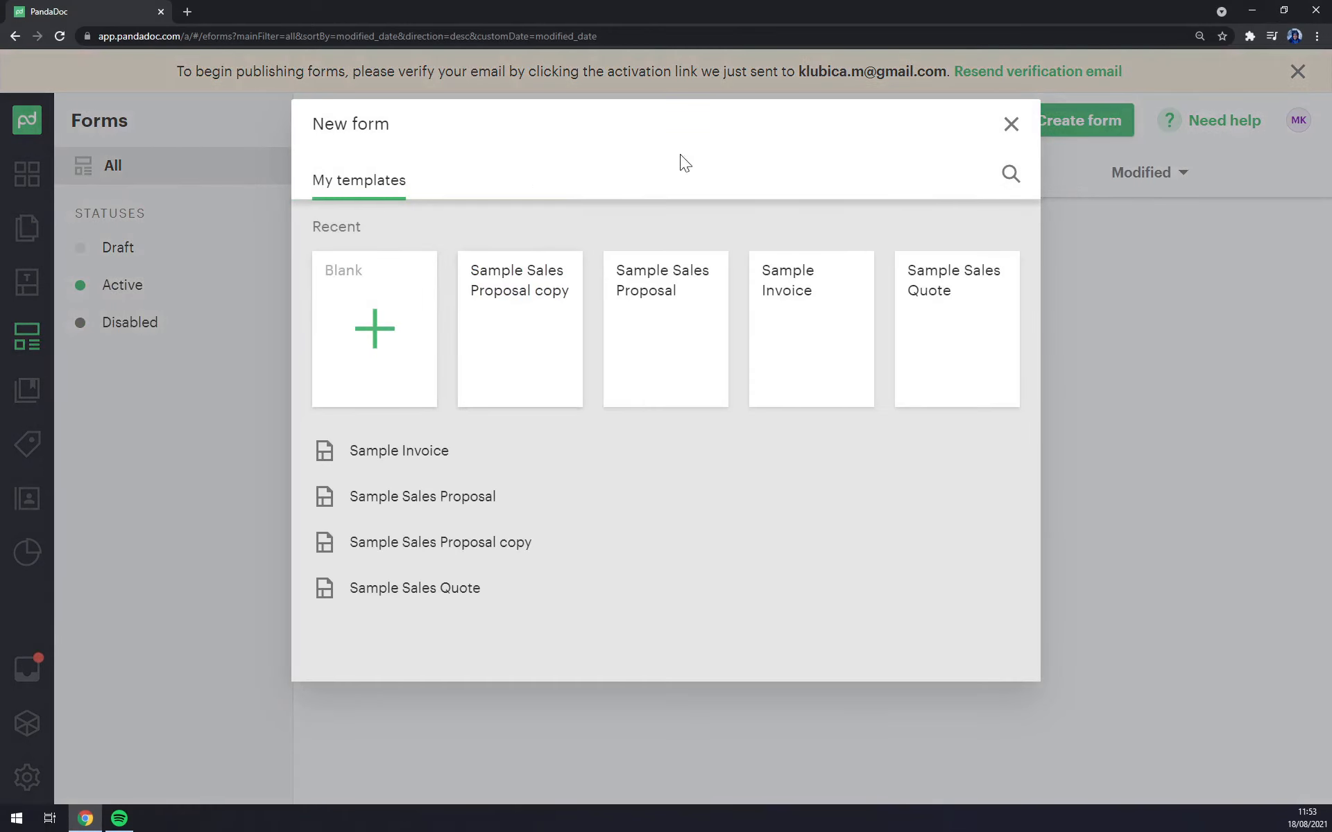
left_click(1010, 129)
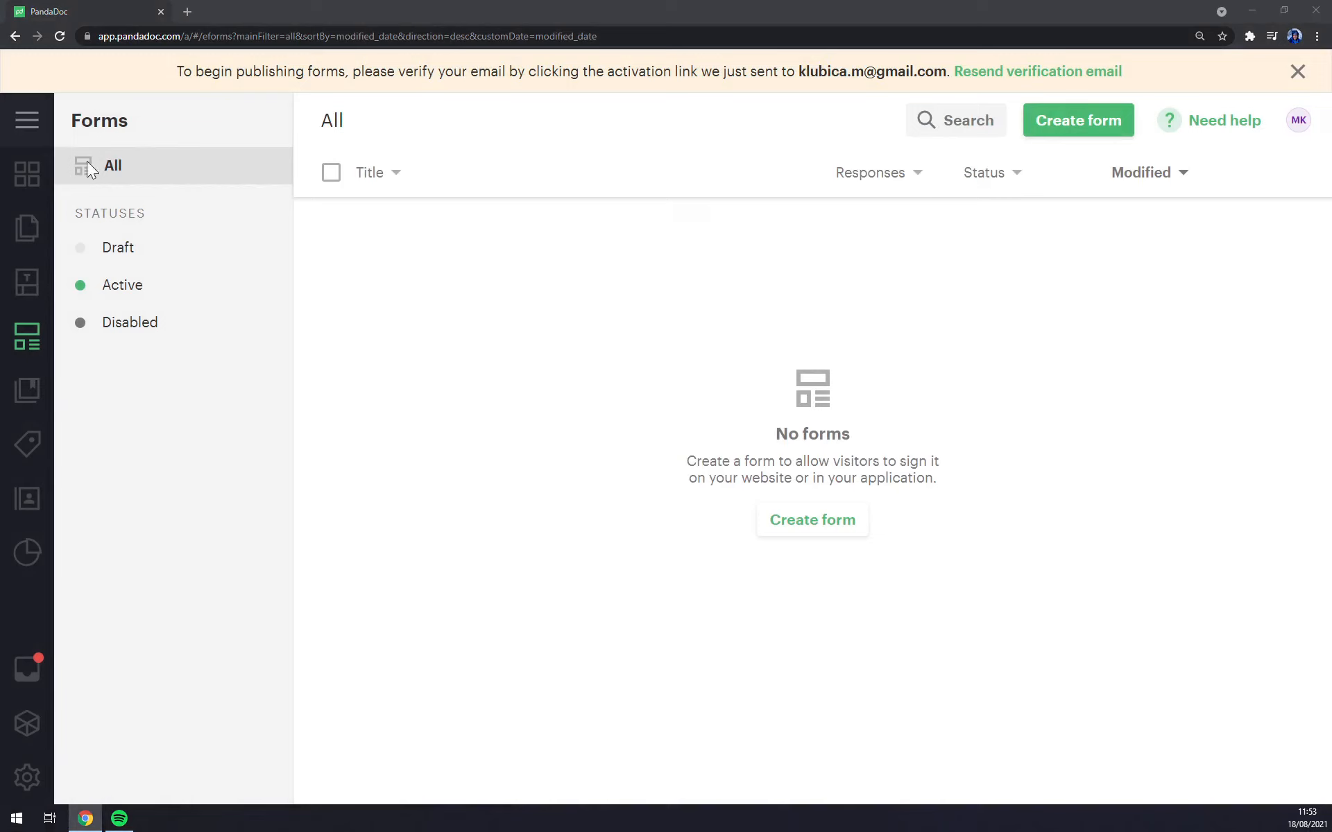
left_click(23, 221)
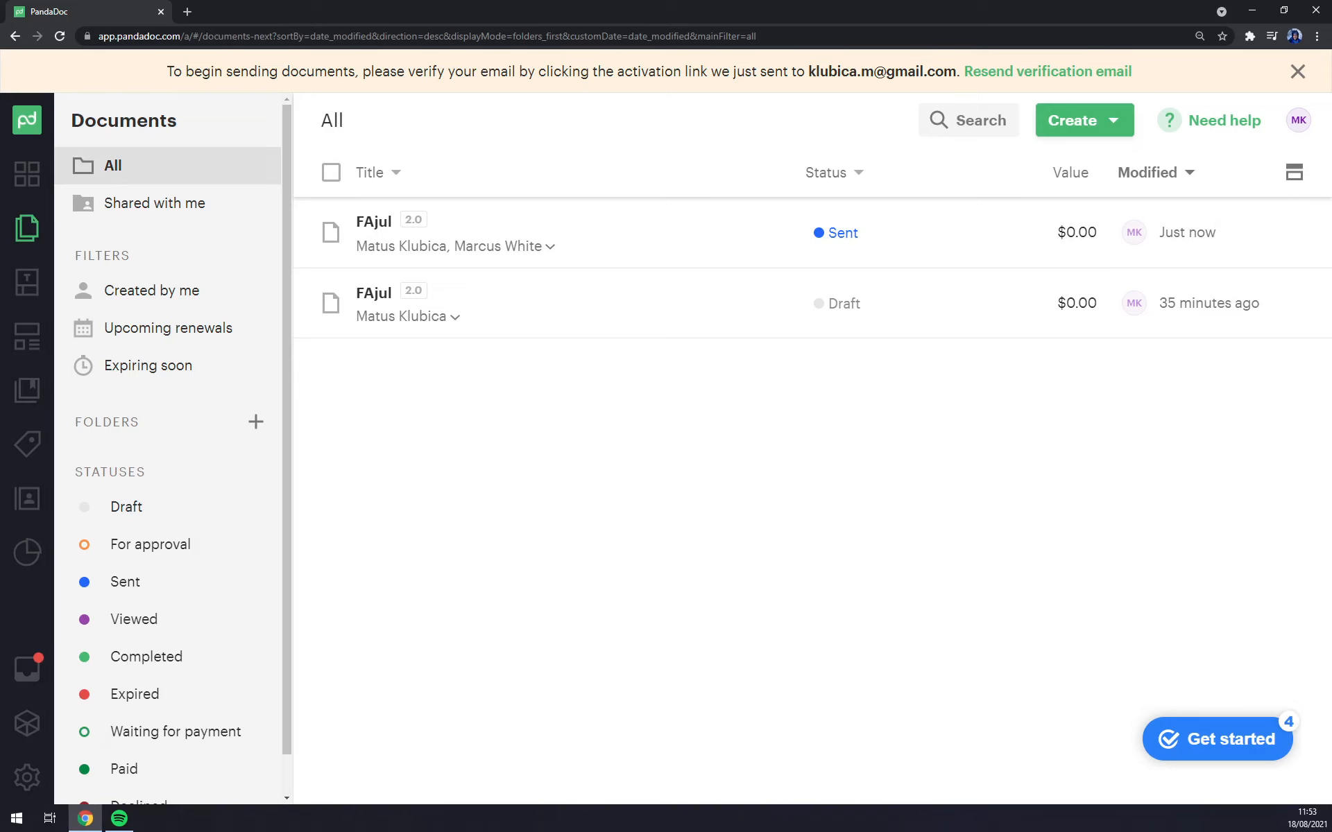
key("ctrl+minus")
key("ctrl+minus")
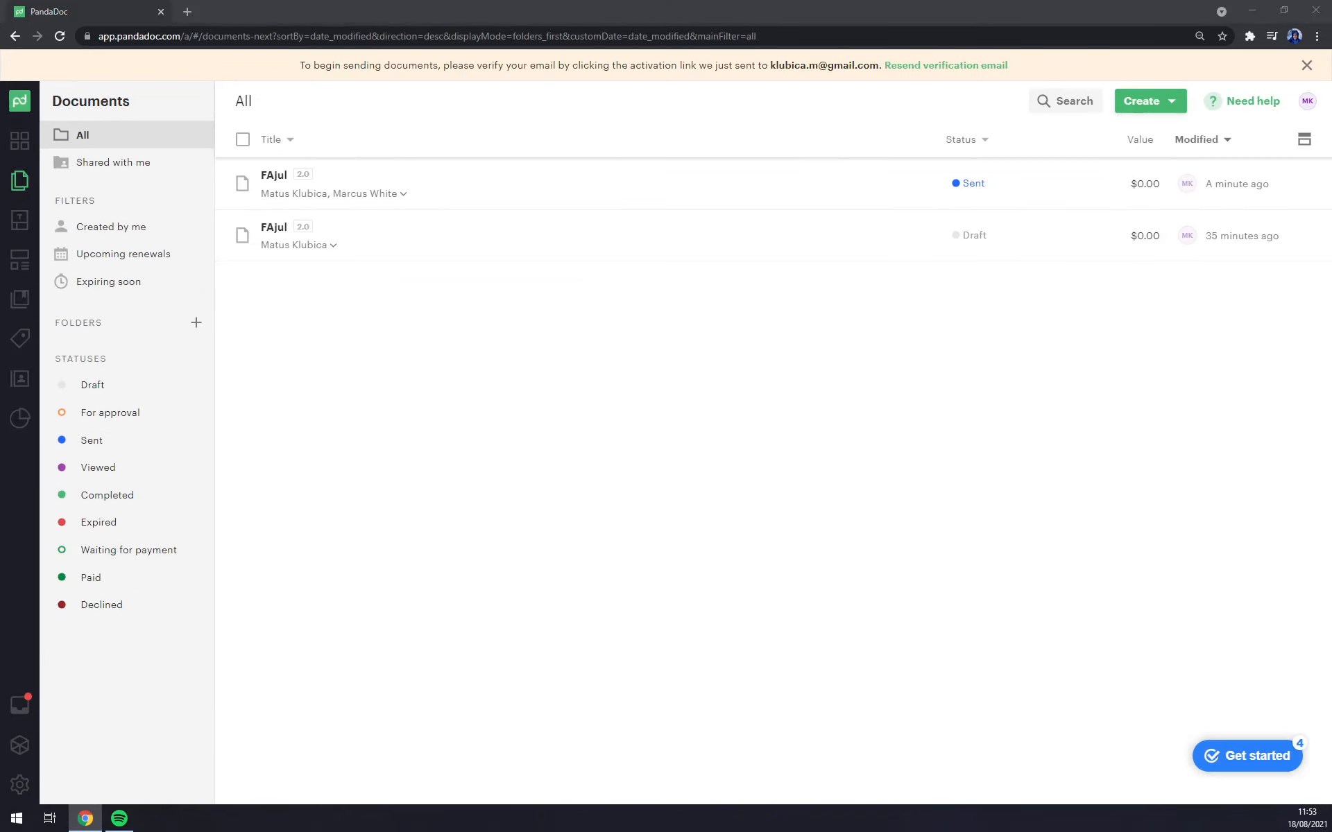
key("ctrl+0")
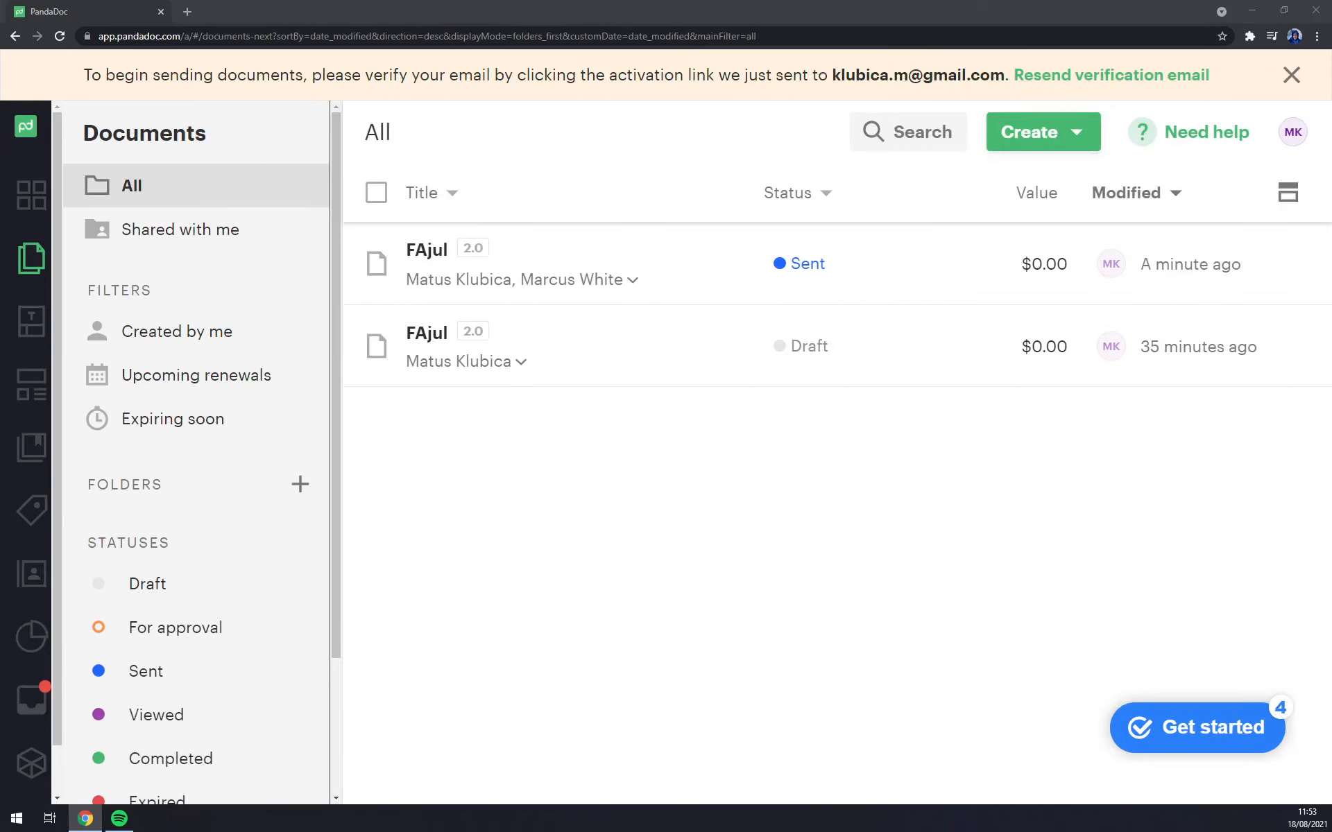
key("ctrl+minus")
key("ctrl+plus")
key("ctrl+plus")
key("ctrl+plus")
key("ctrl+minus")
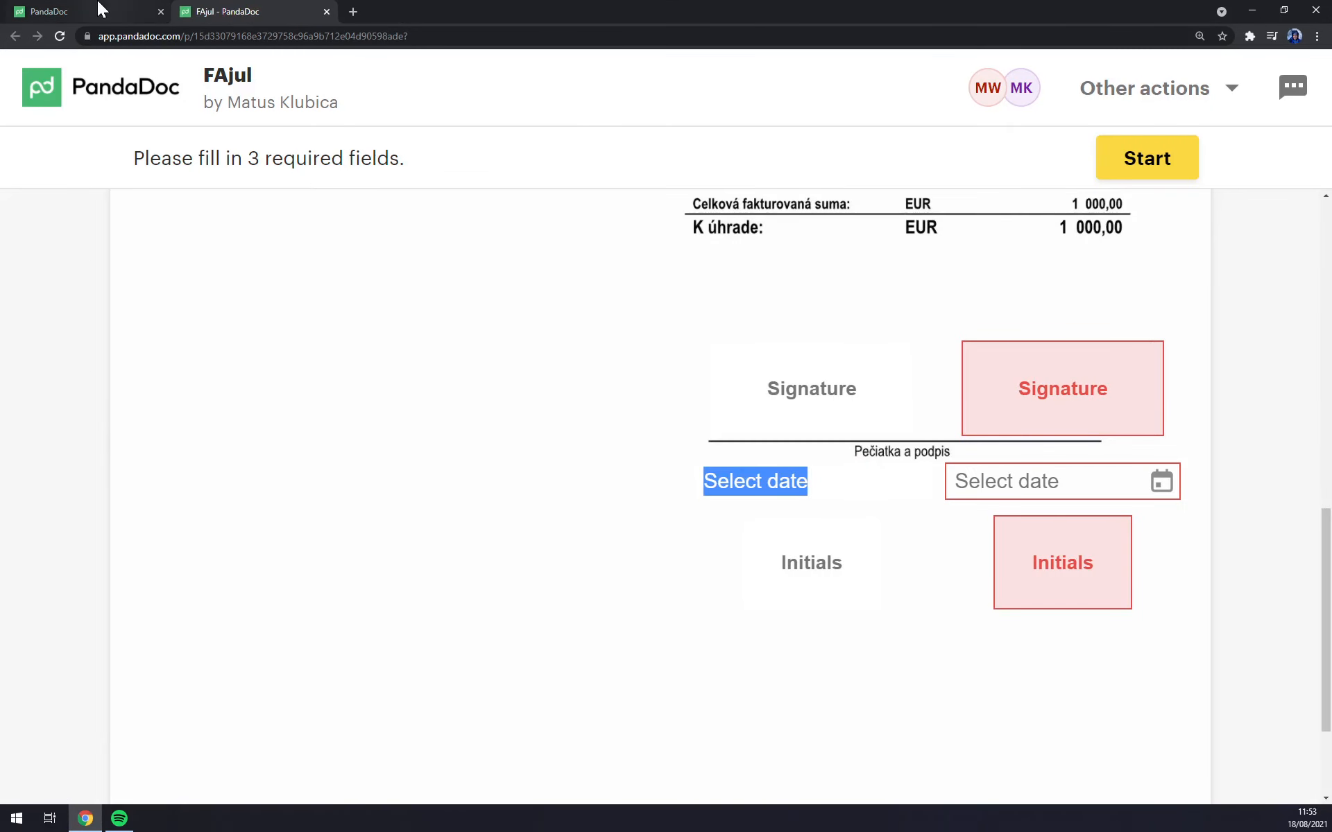
left_click(101, 10)
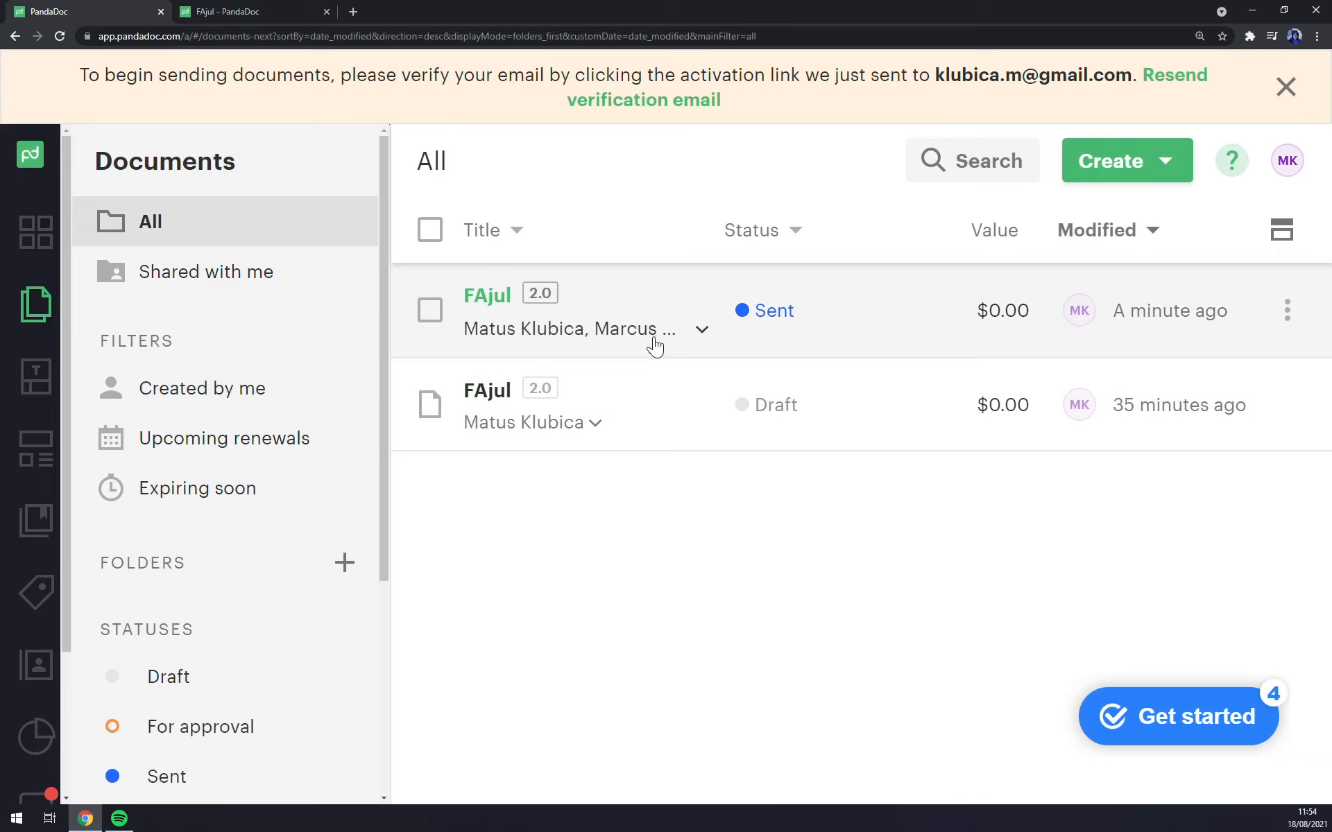
left_click(248, 10)
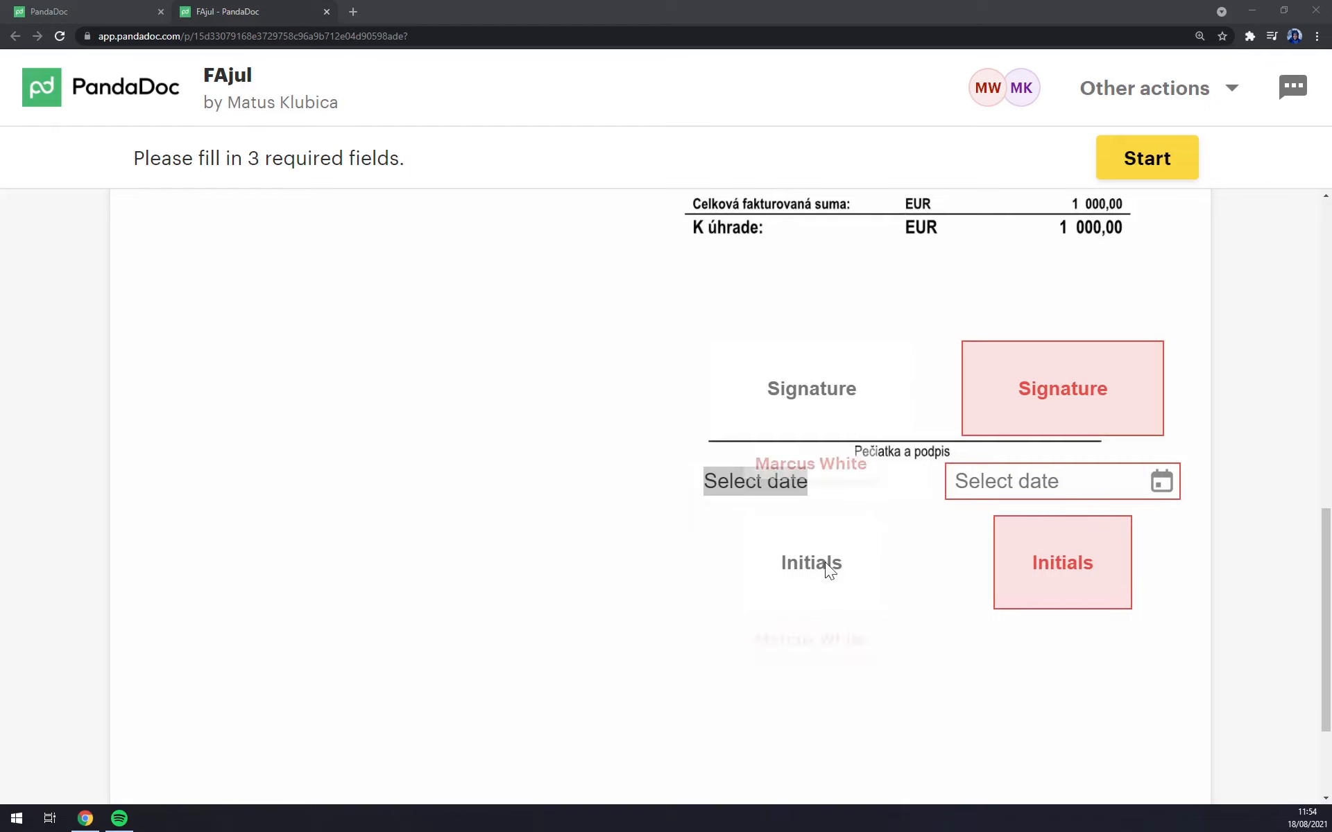
Step: Compare the signature options, then apply the saved signature to the Signature field
left_click(818, 398)
left_click(1128, 387)
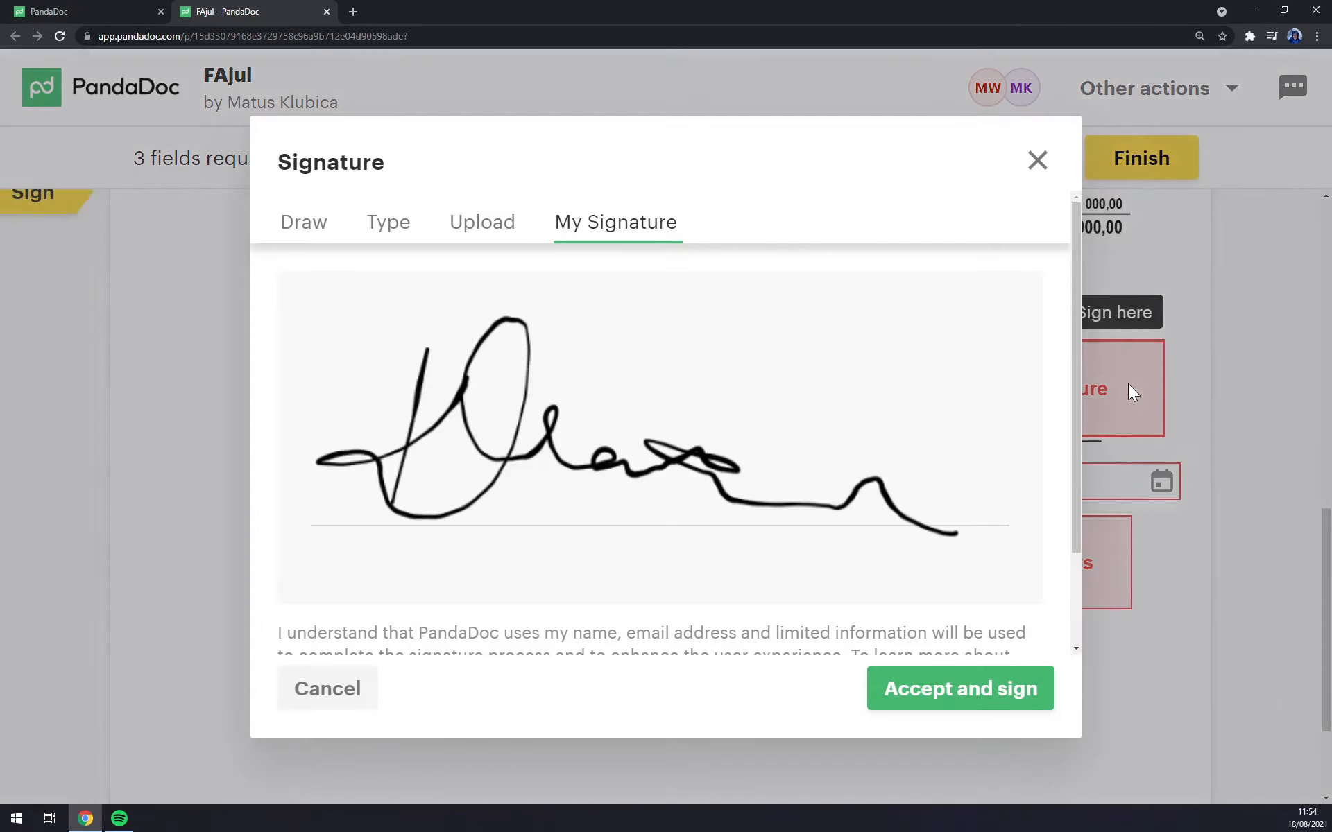
left_click(1038, 163)
left_click(1102, 377)
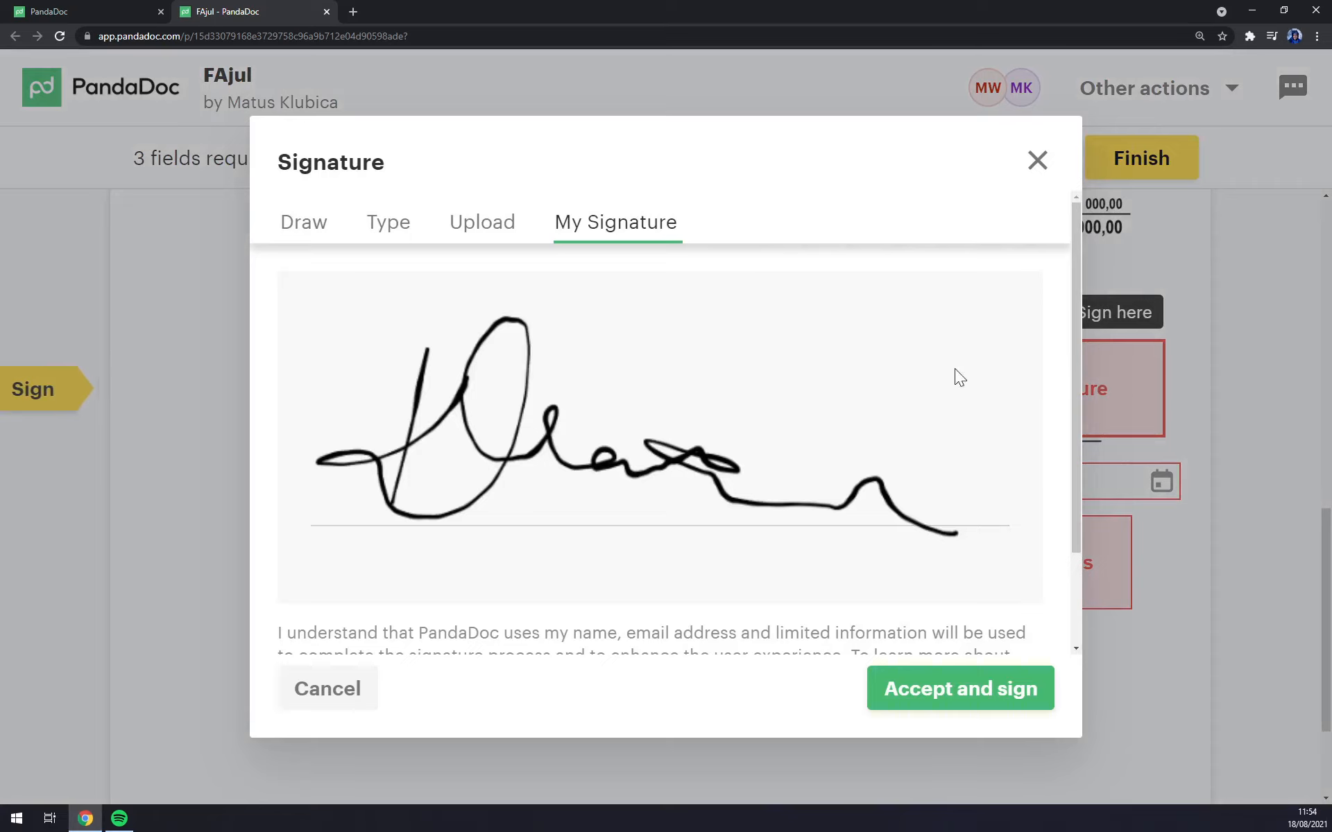
left_click(303, 223)
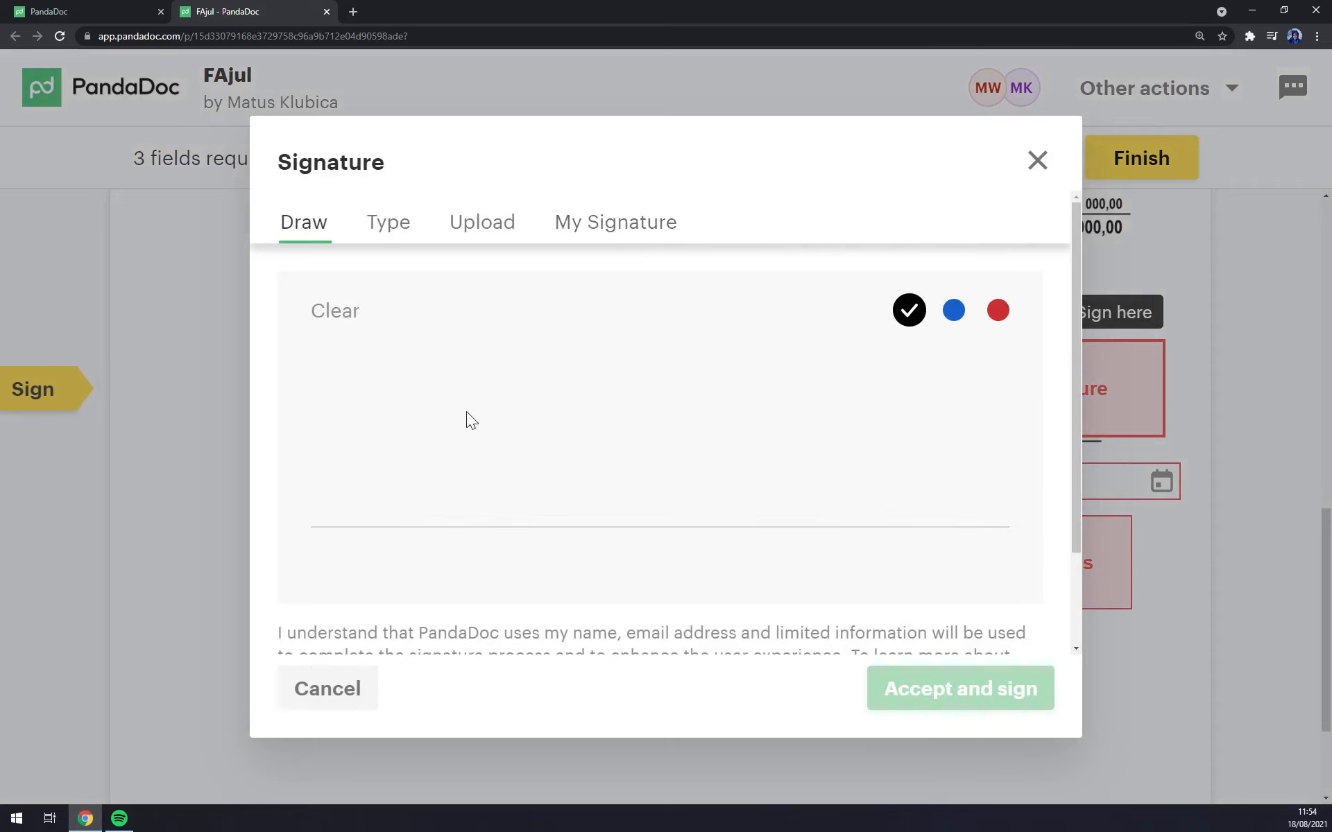
left_click_drag(366, 449, 846, 429)
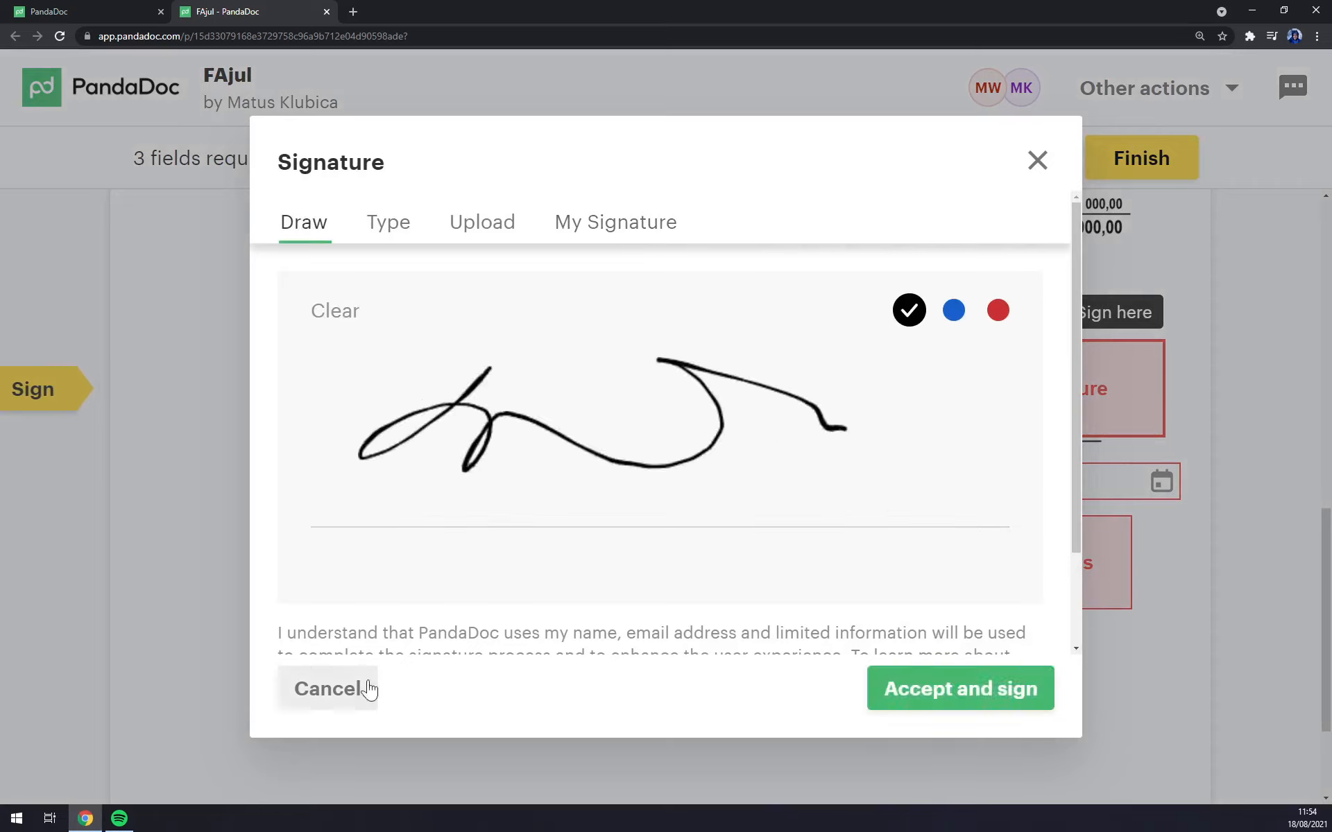
scroll(575, 458, "down", 2)
scroll(579, 459, "up", 2)
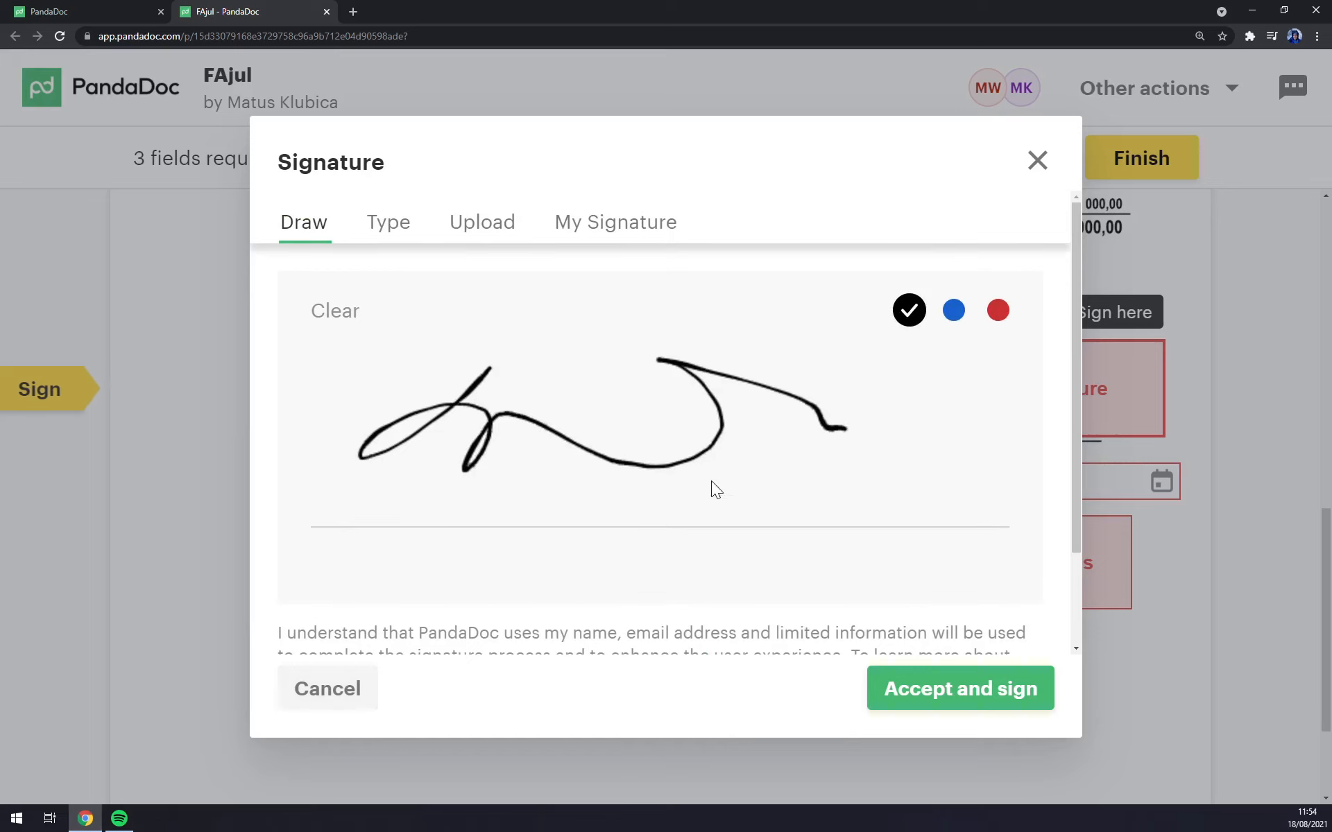
left_click(388, 223)
left_click(503, 217)
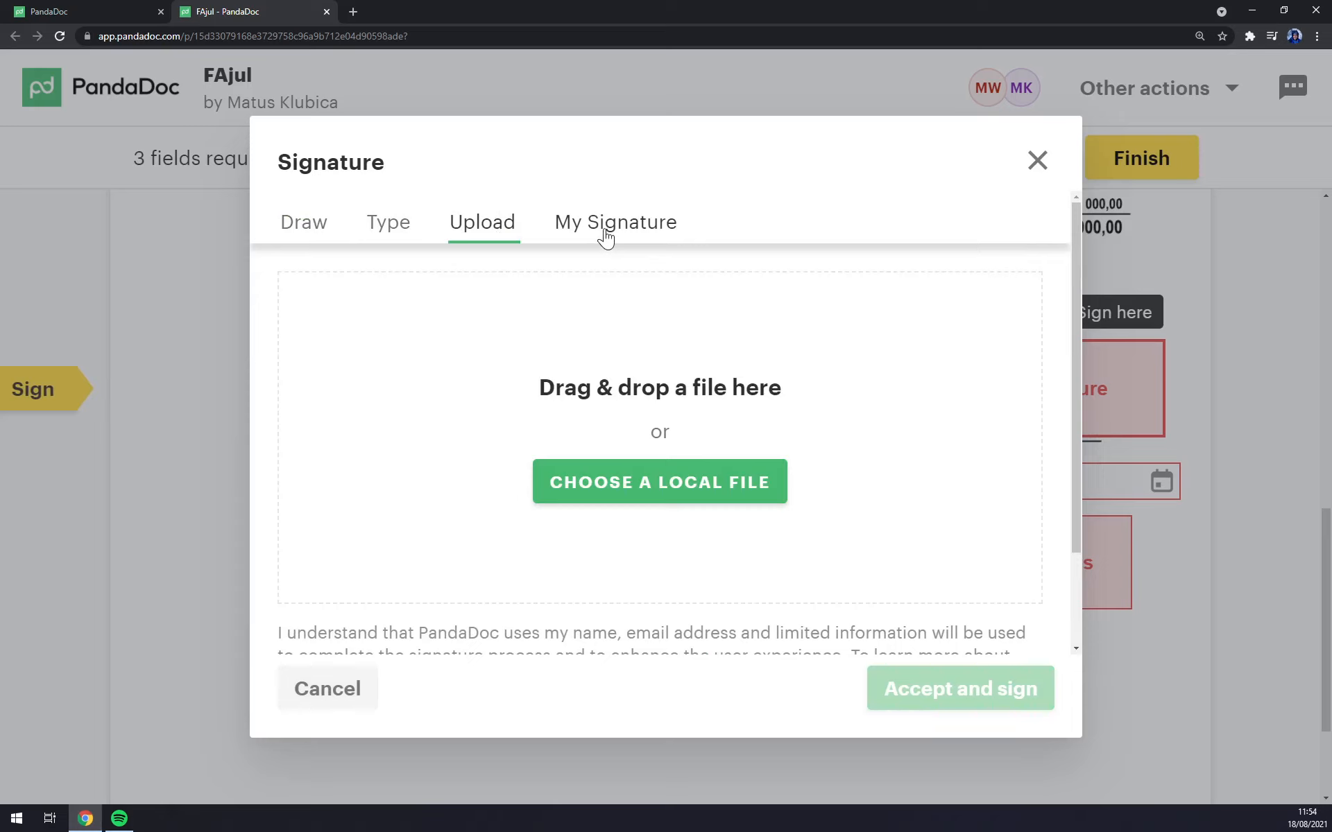
left_click(605, 238)
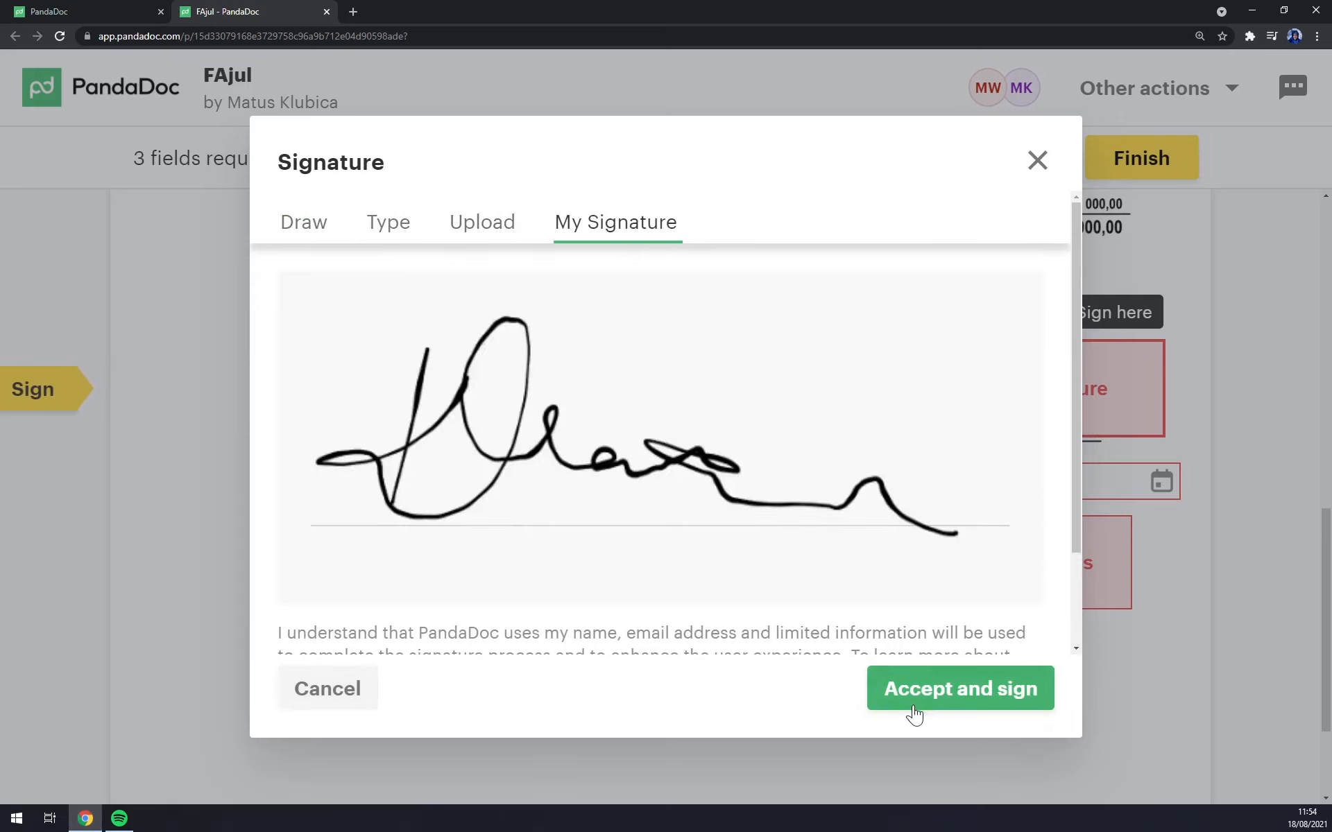
left_click(974, 699)
Step: Set the date field to 18 August 2021 and draw 'Mk' initials in the Initials field
left_click(1064, 489)
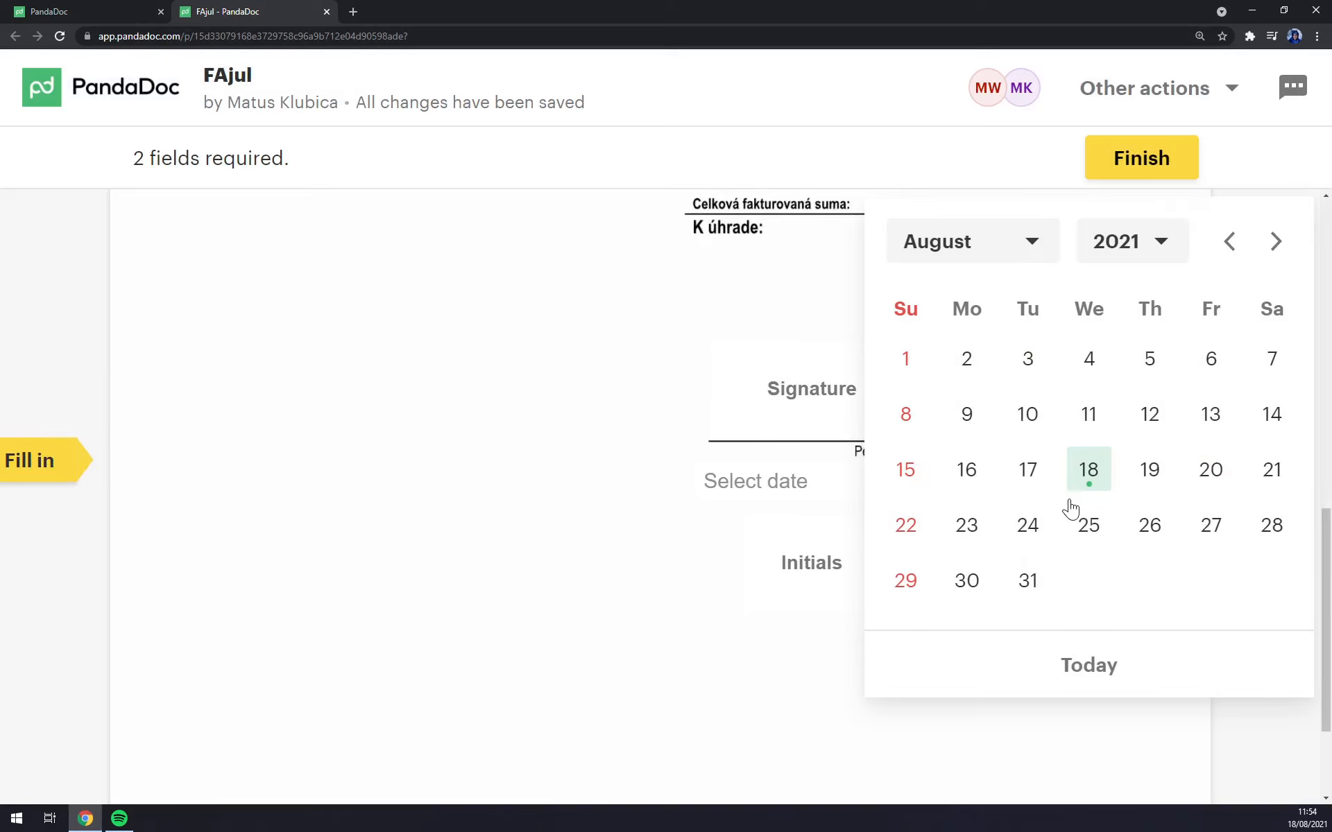
left_click(1084, 472)
left_click(1084, 601)
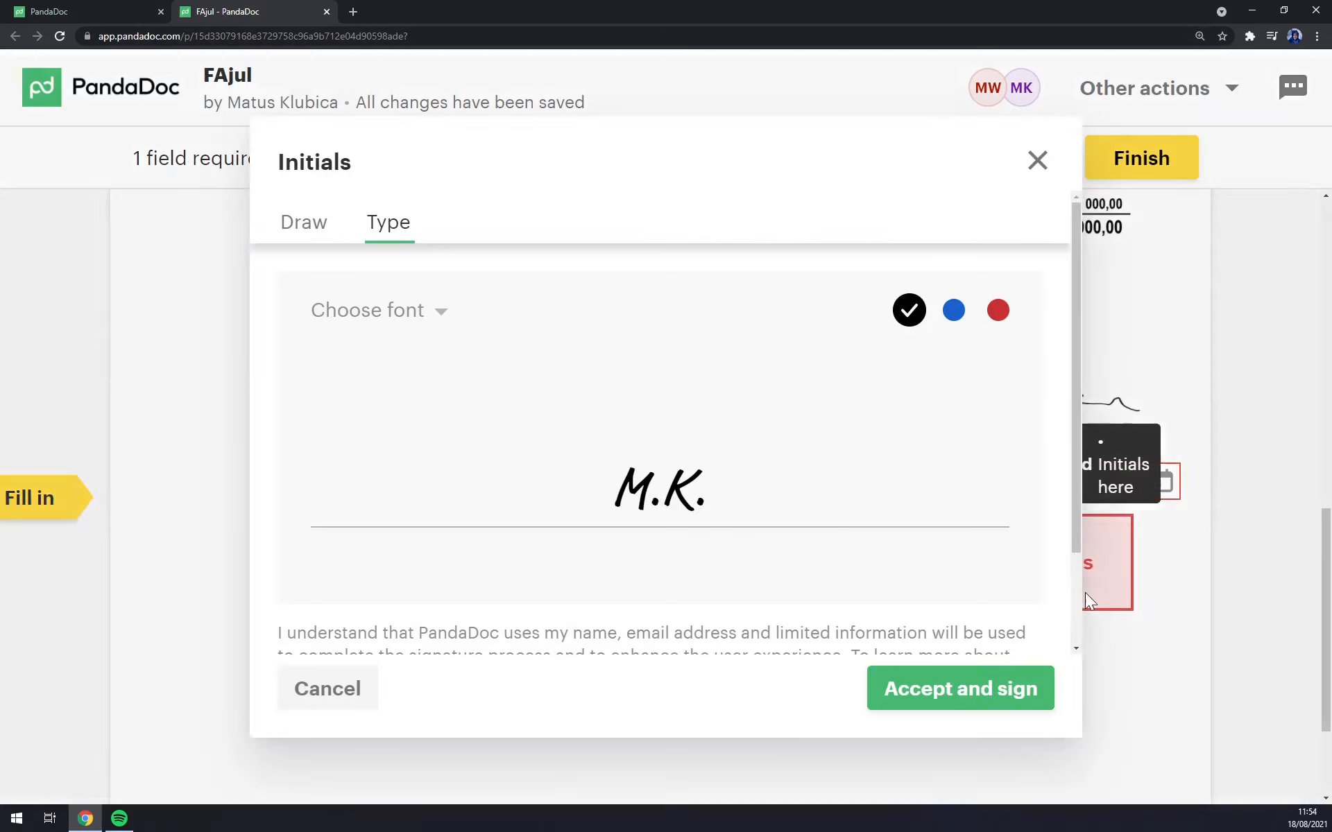
scroll(713, 583, "down", 2)
scroll(386, 315, "up", 2)
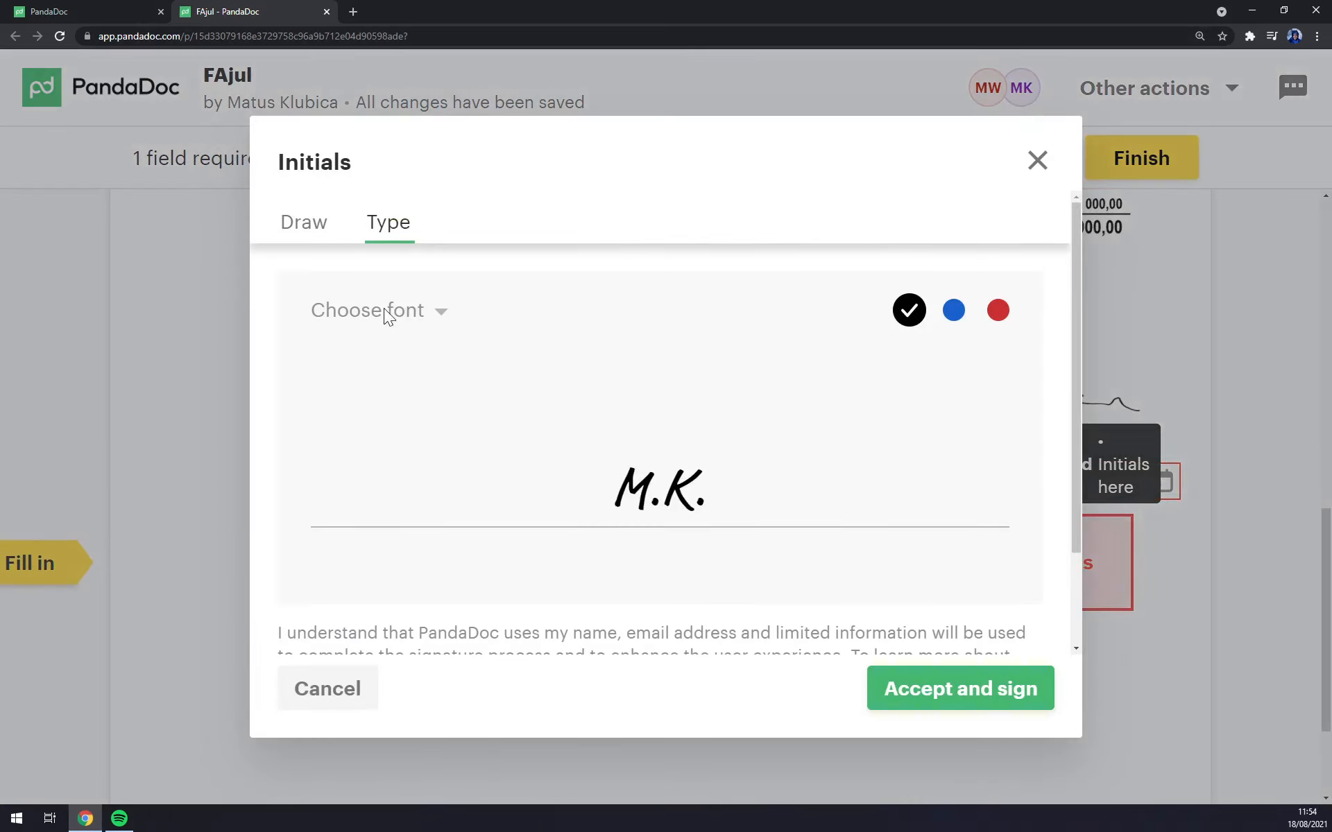
left_click(334, 231)
mouse_move(490, 495)
left_mouse_down()
mouse_move(490, 441)
mouse_move(606, 488)
mouse_move(597, 516)
left_mouse_up()
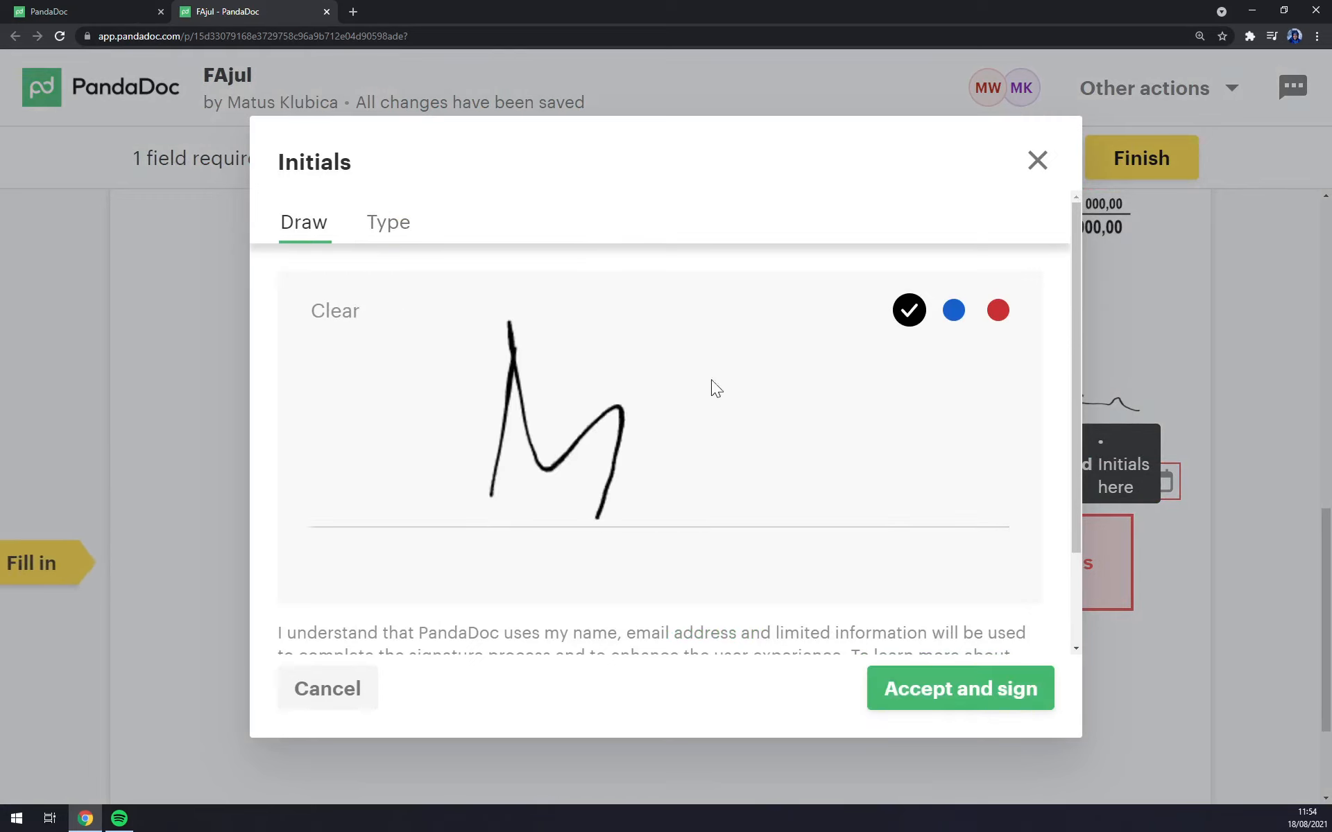
mouse_move(676, 430)
left_mouse_down()
mouse_move(719, 485)
mouse_move(886, 535)
left_mouse_up()
left_click(992, 700)
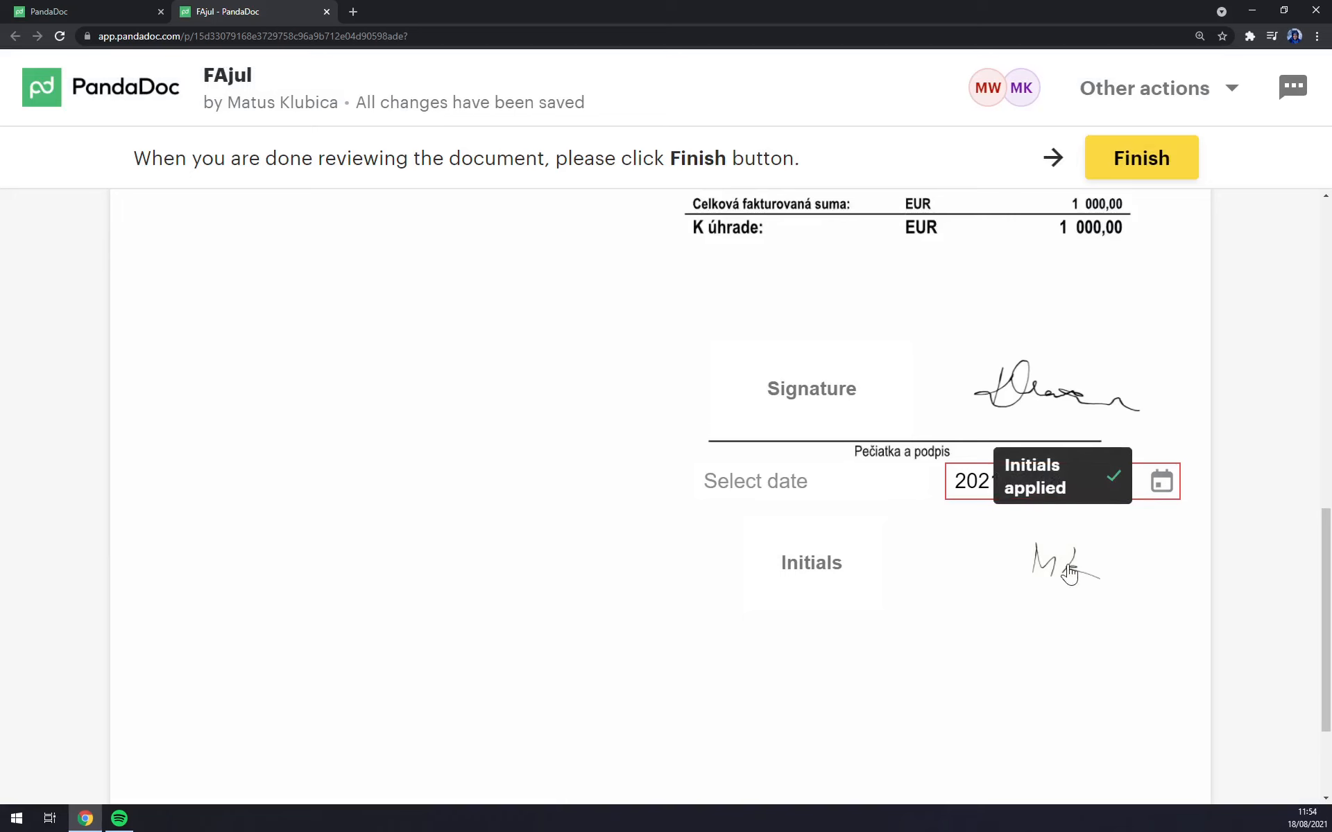
scroll(1173, 597, "down", 2)
Step: Finish signing and submit the completed FAjul invoice
scroll(1040, 562, "up", 3)
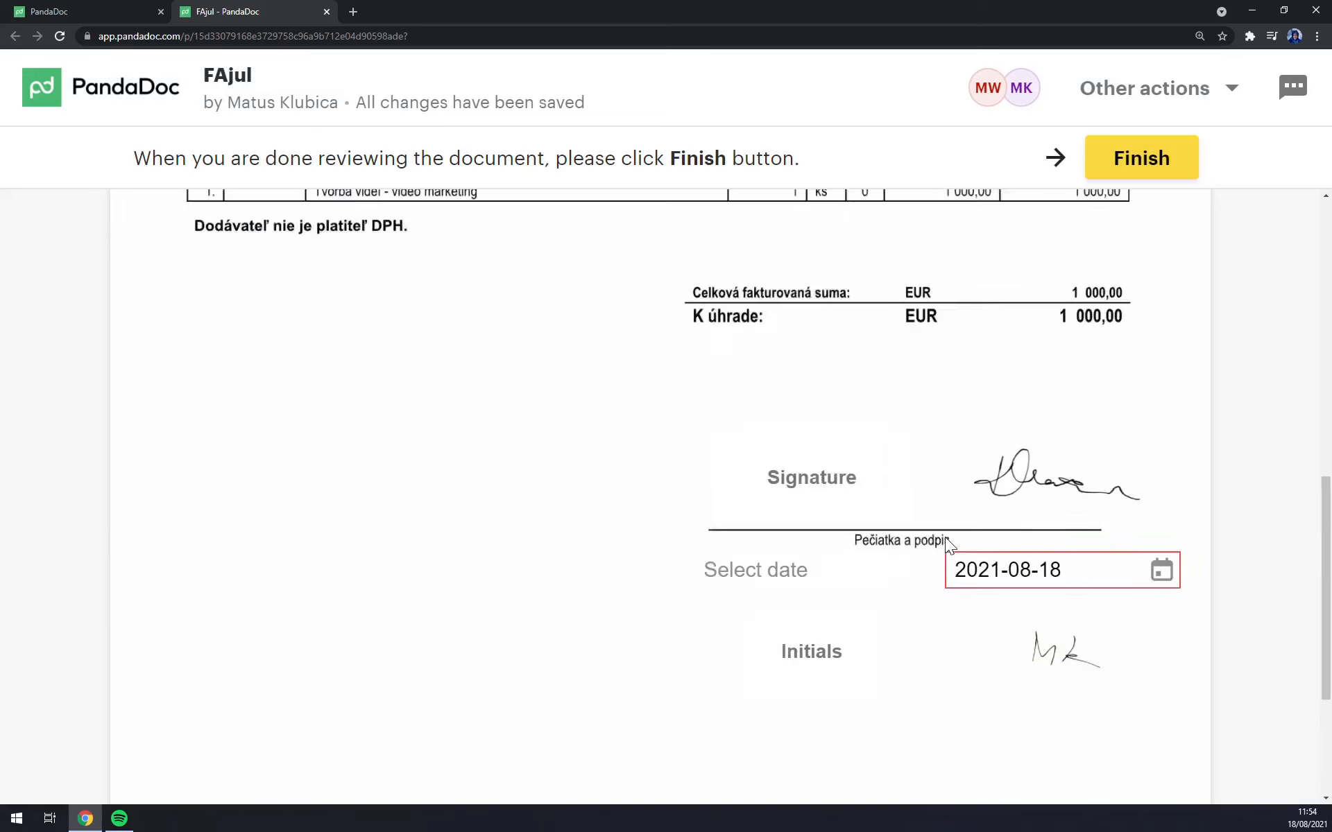
scroll(1040, 389, "up", 10)
left_click(1125, 163)
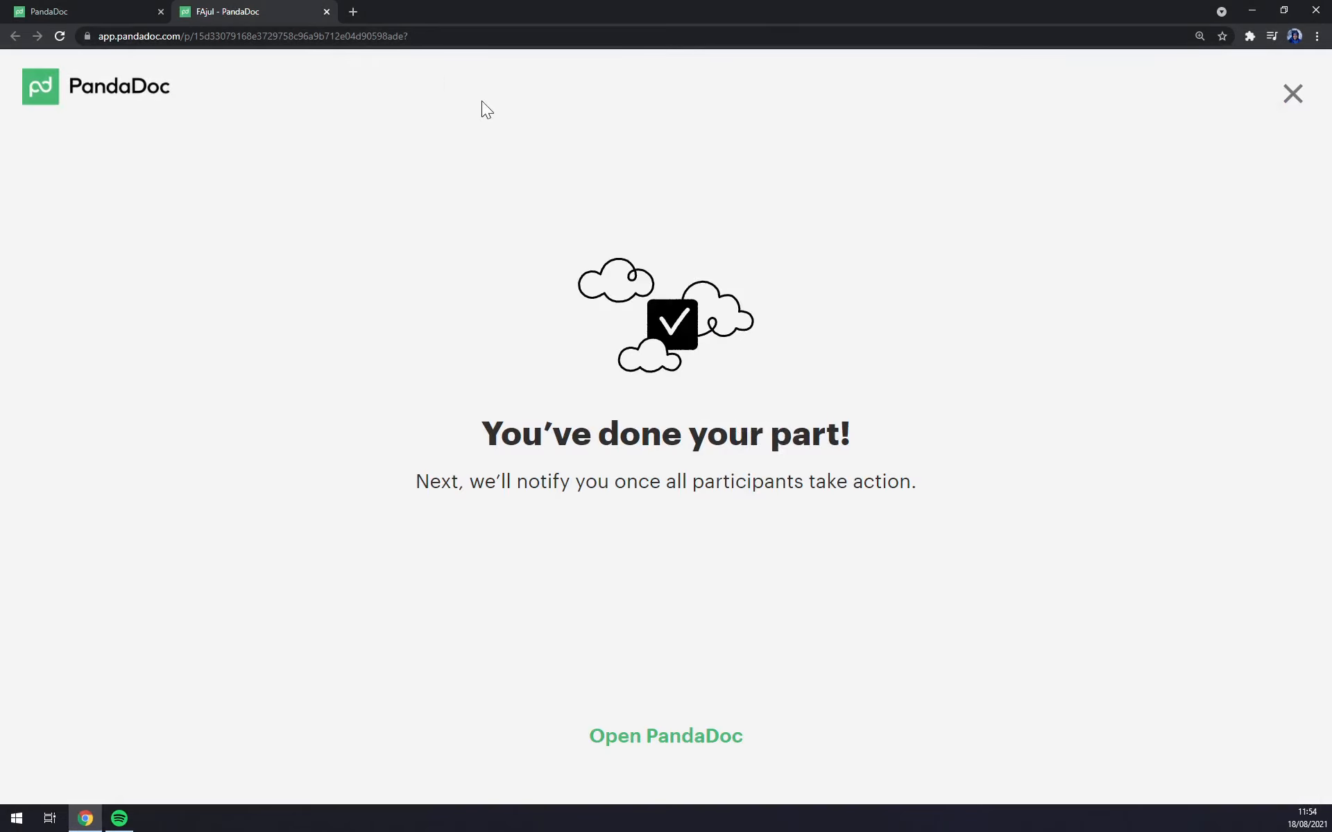
left_click(327, 11)
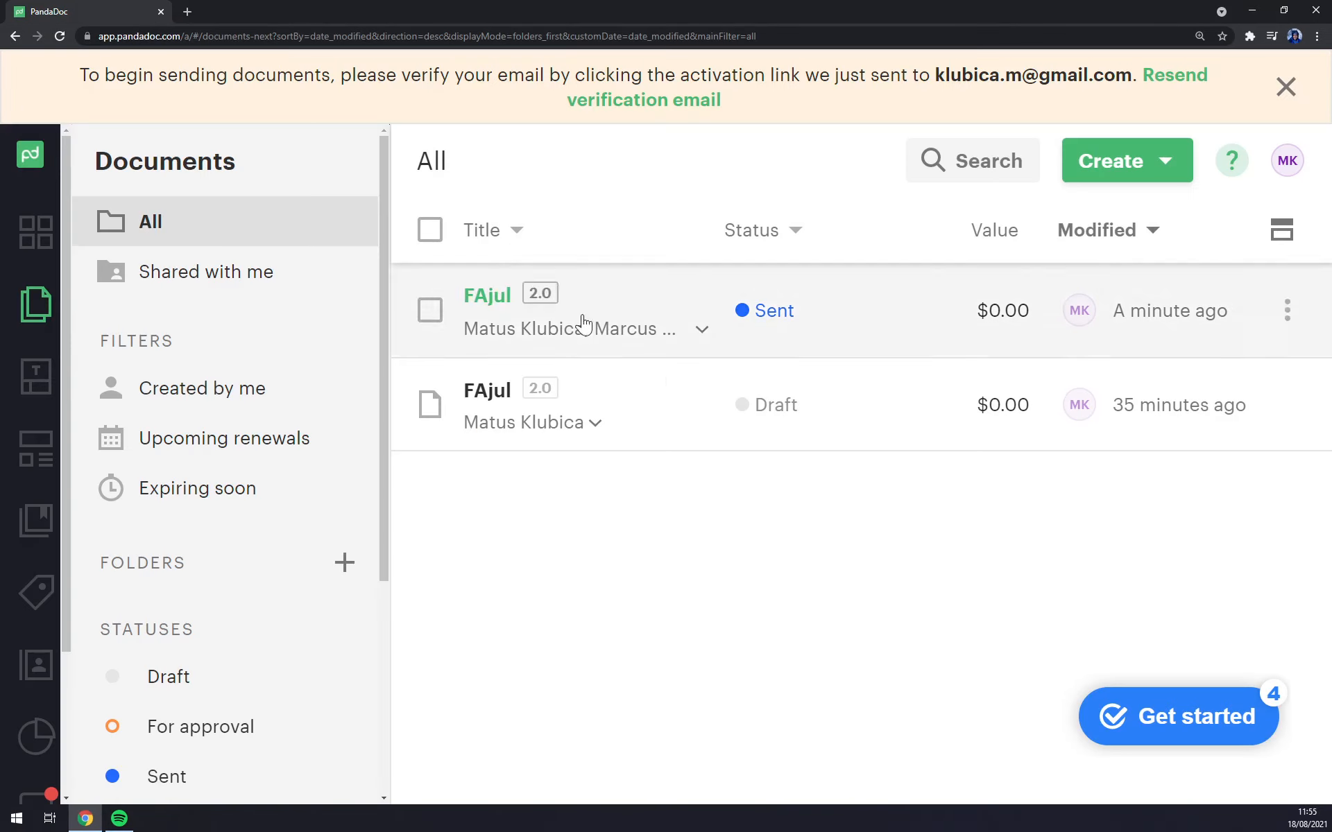
key("ctrl+minus")
key("ctrl+minus")
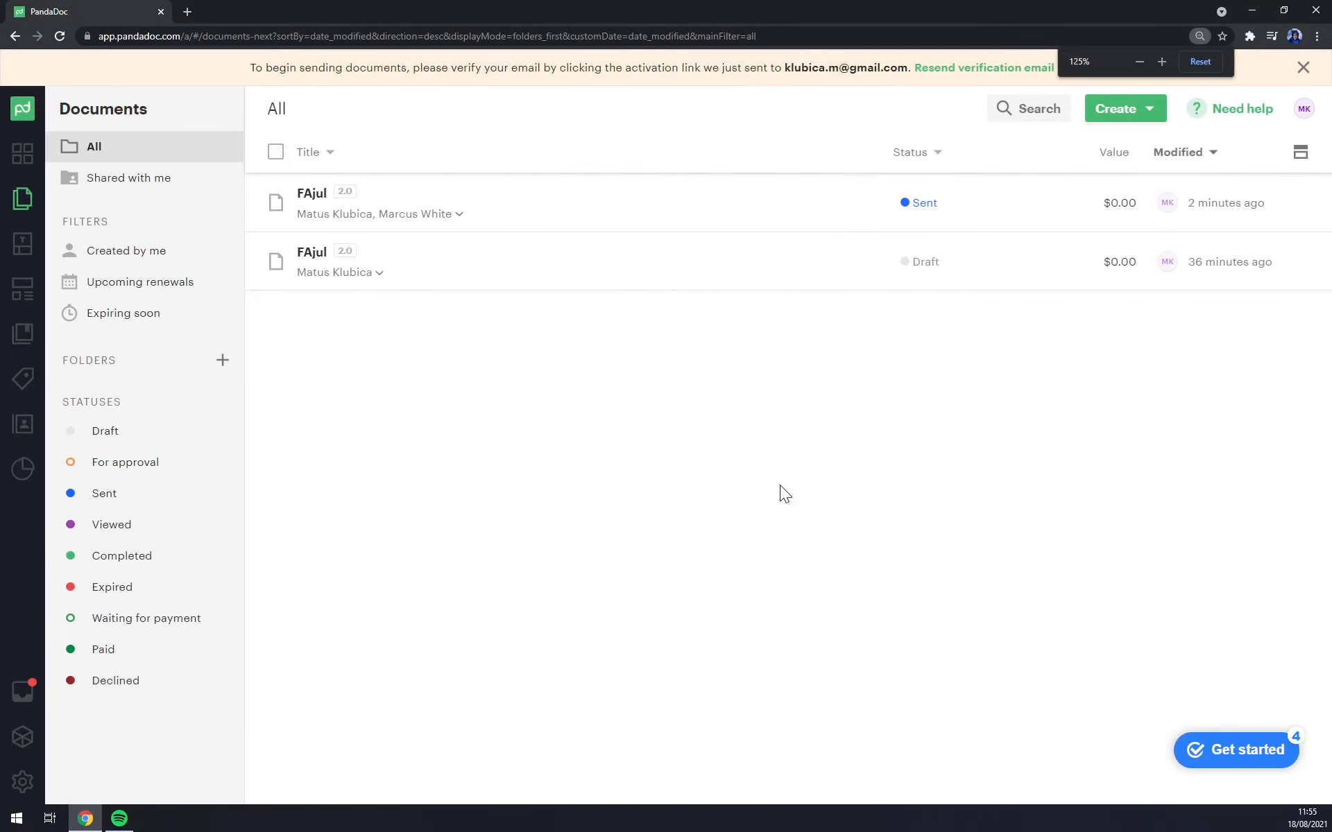
key("ctrl+plus")
key("ctrl+minus")
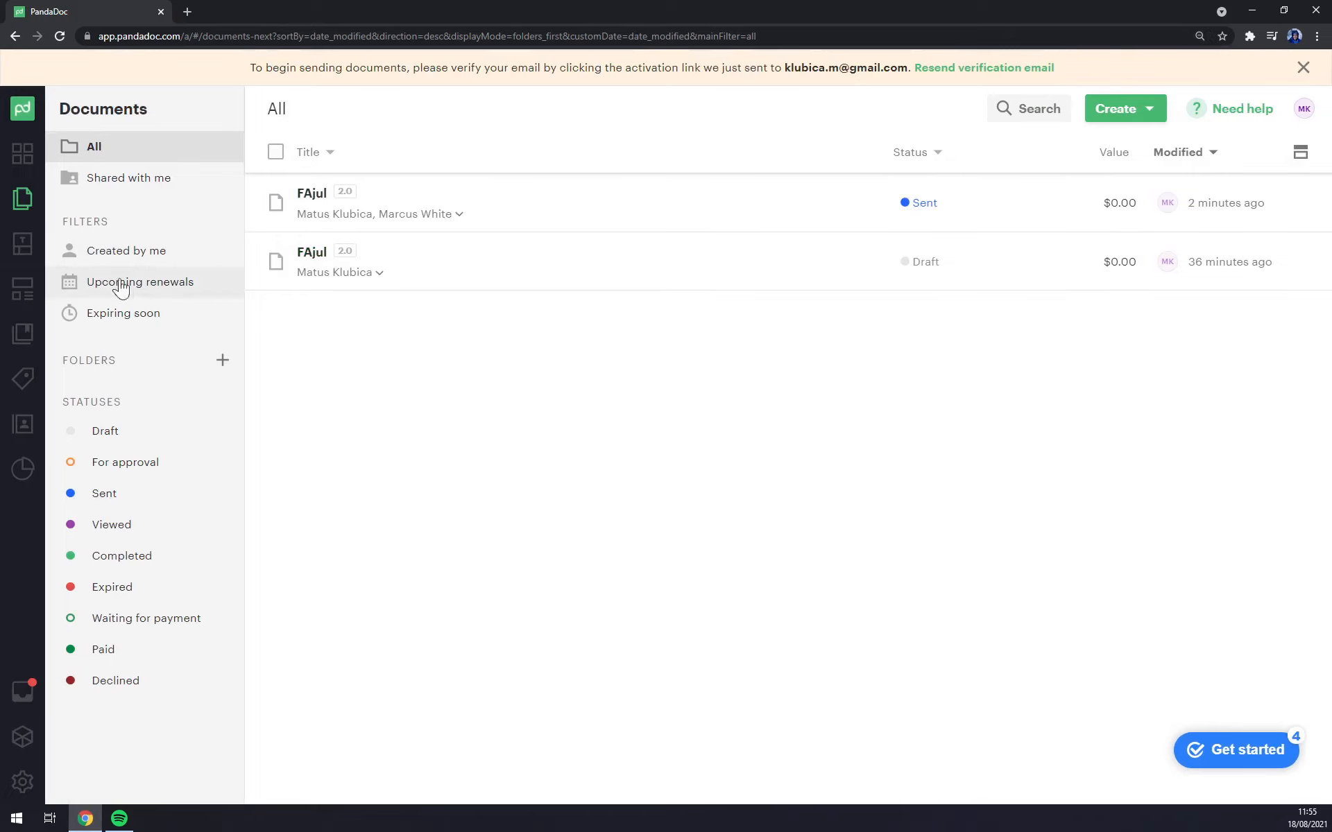
Step: Create a new form in Forms based on the Sample Invoice template
left_click(35, 289)
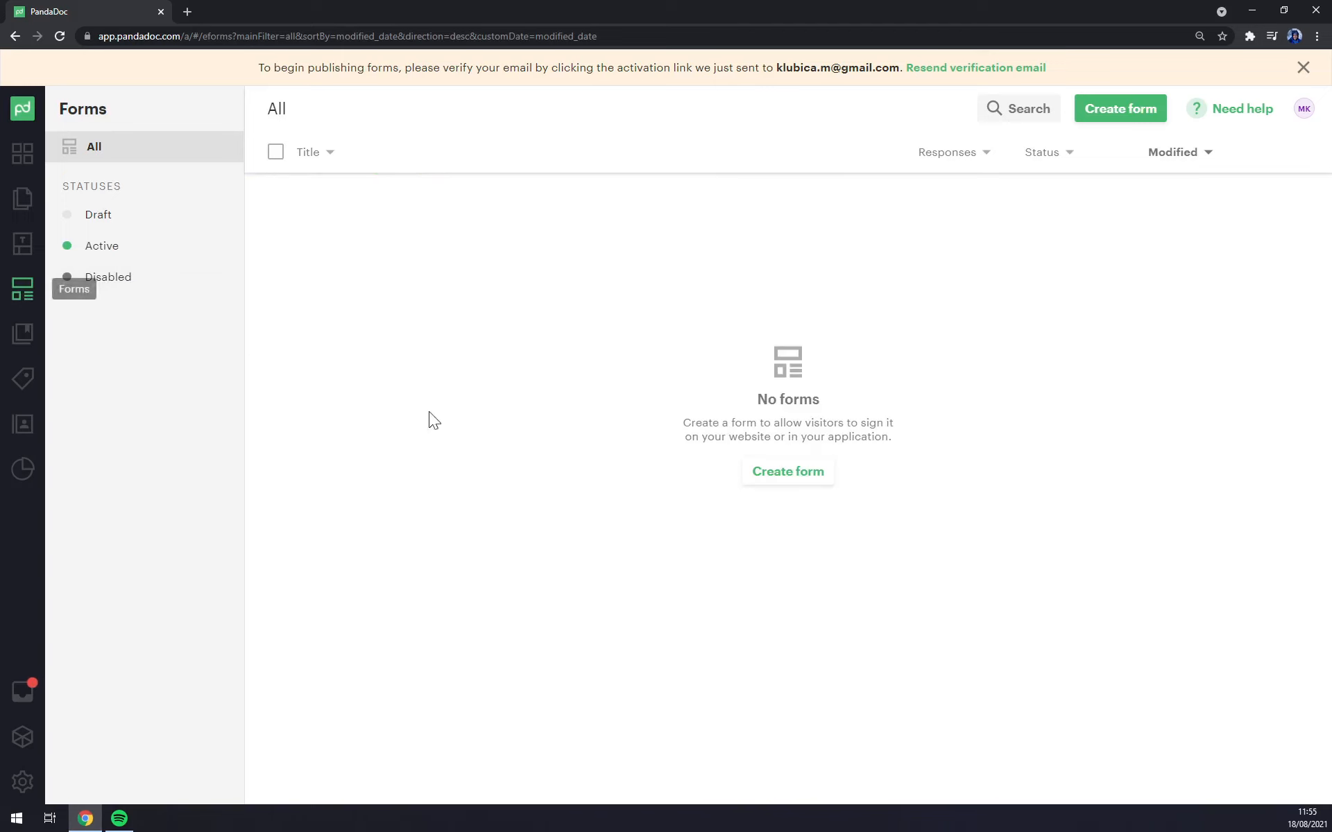
left_click(801, 477)
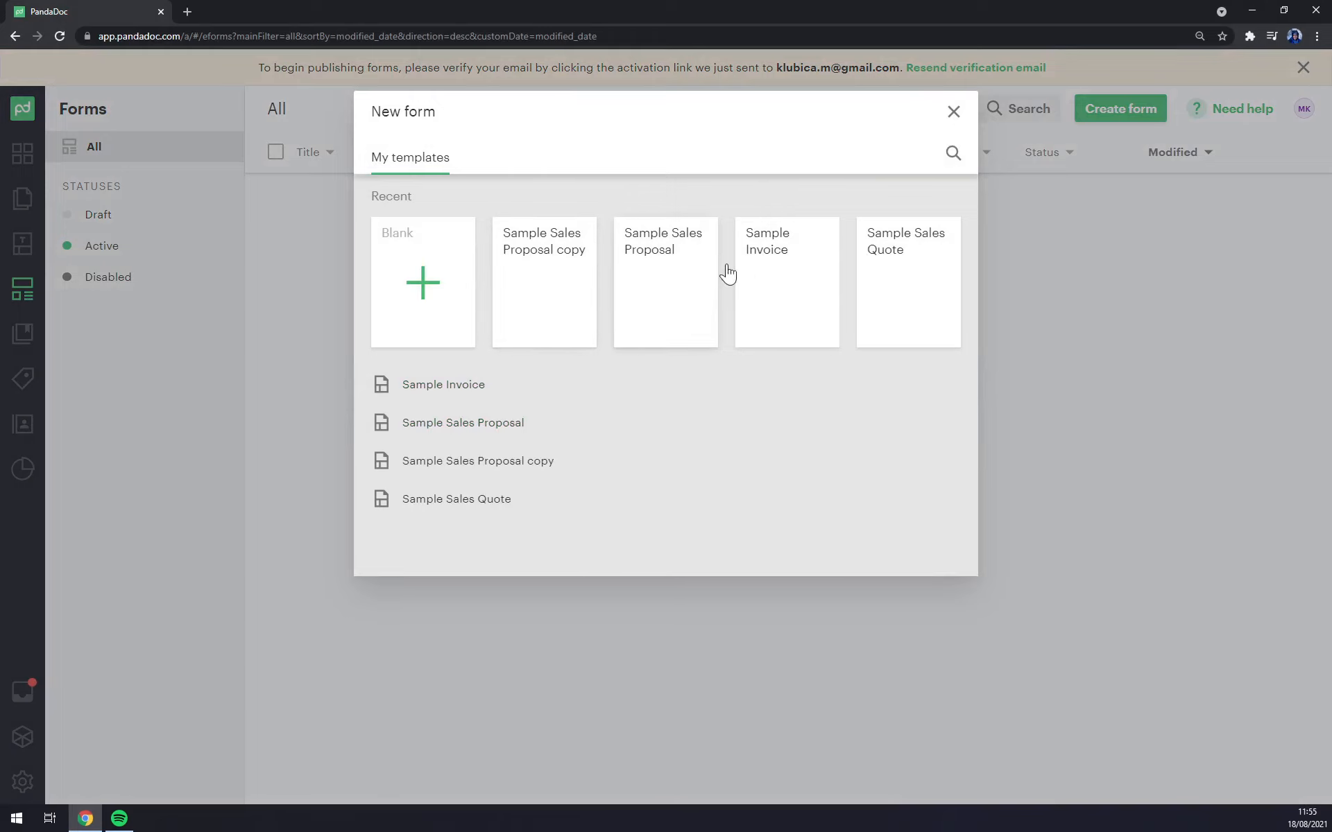
left_click(793, 283)
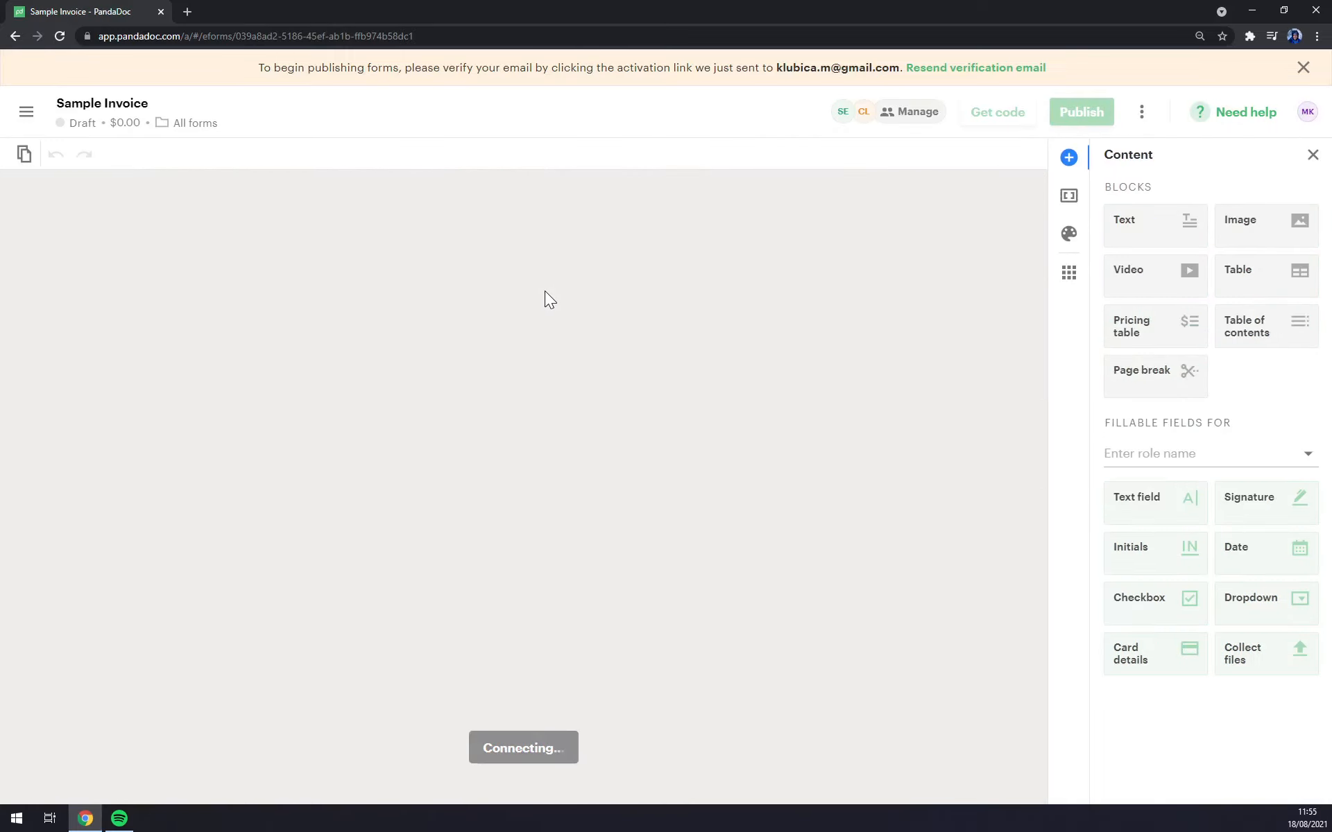
Step: Delete the PandaDoc logo image above the sender details
scroll(711, 451, "down", 2)
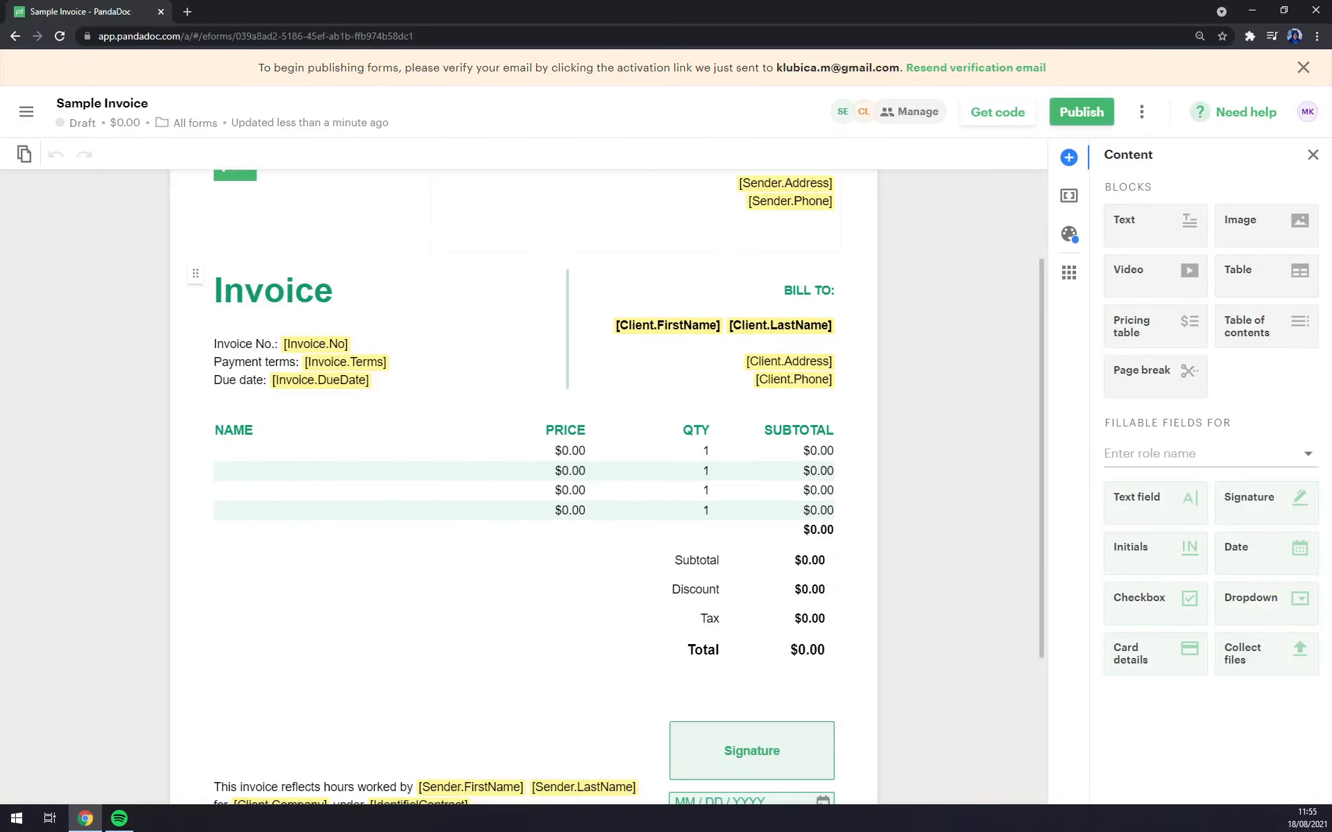
scroll(710, 452, "down", 3)
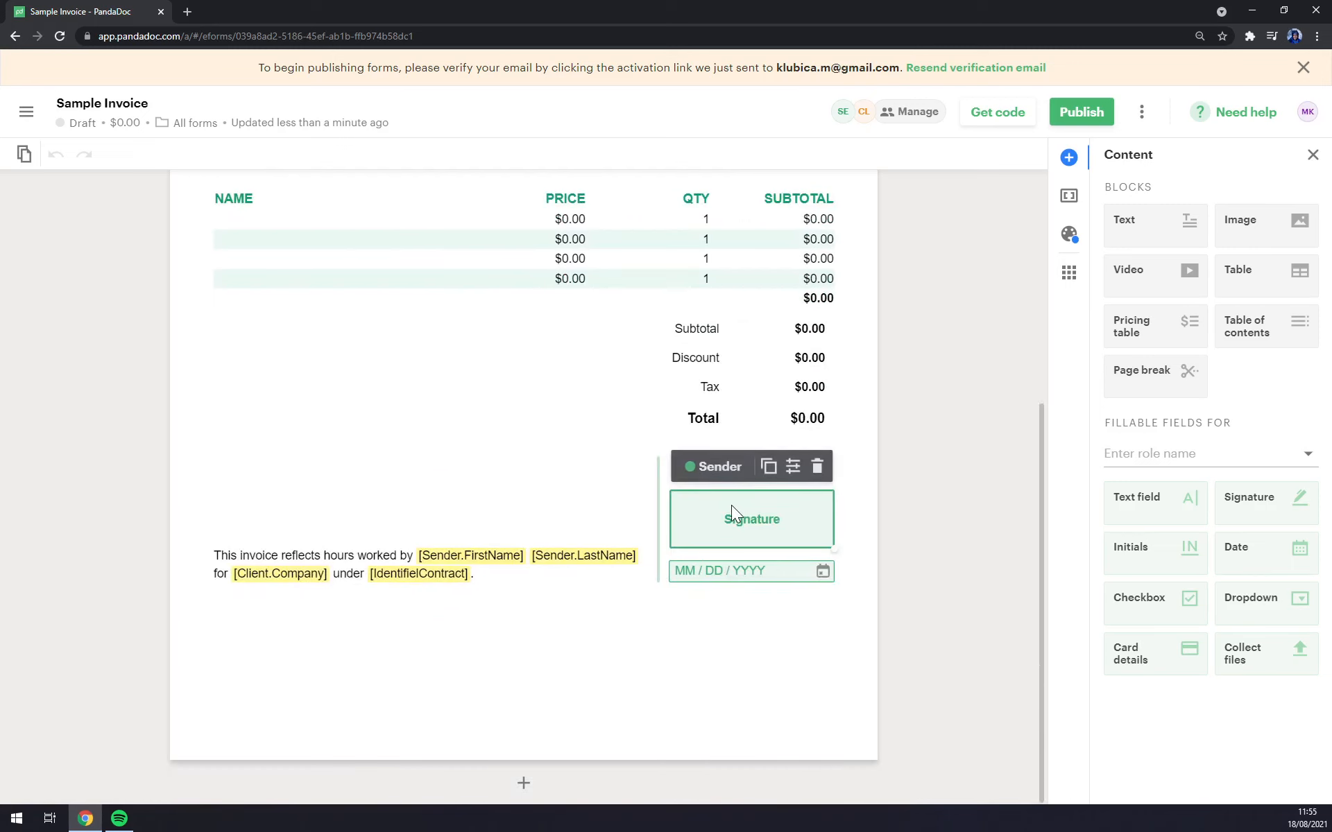
left_click(489, 447)
scroll(49, 426, "up", 5)
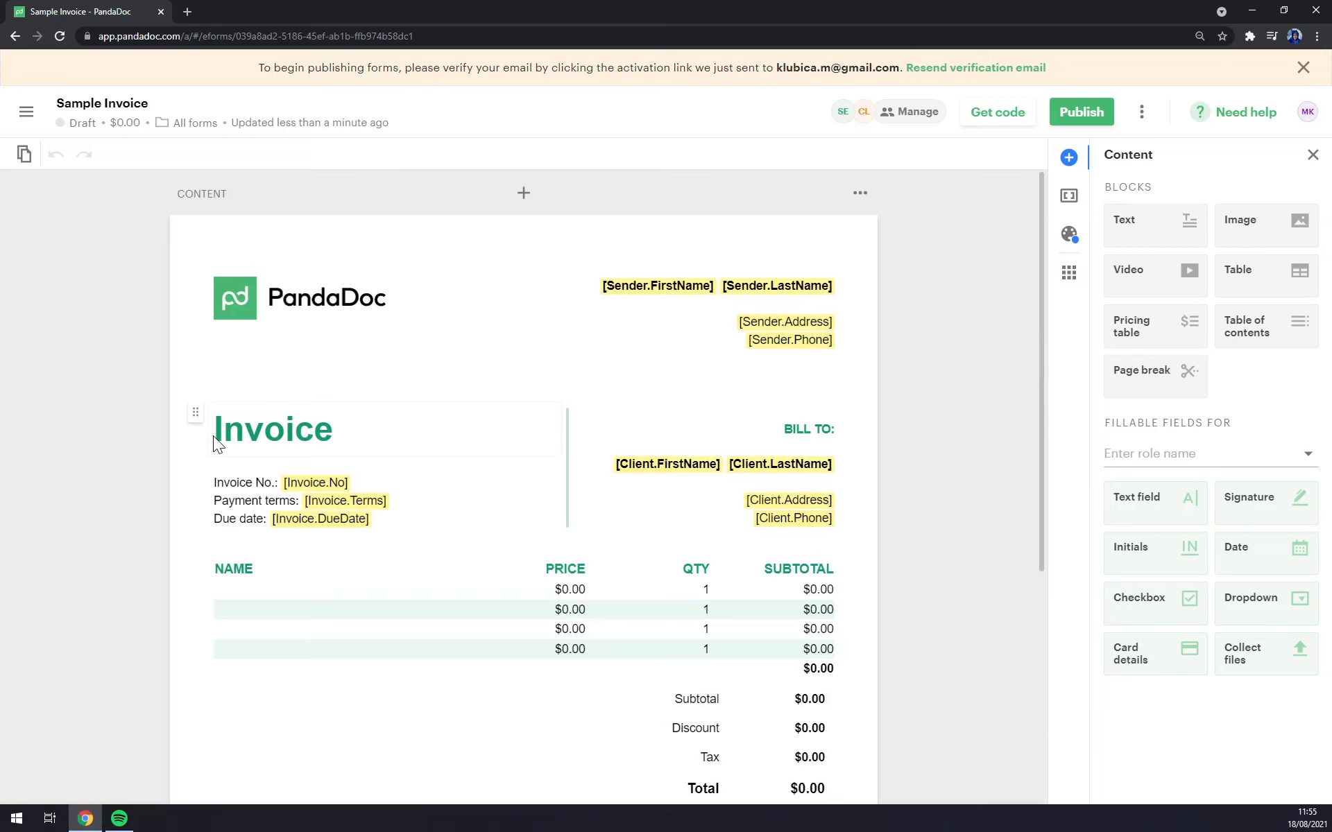
left_click(332, 308)
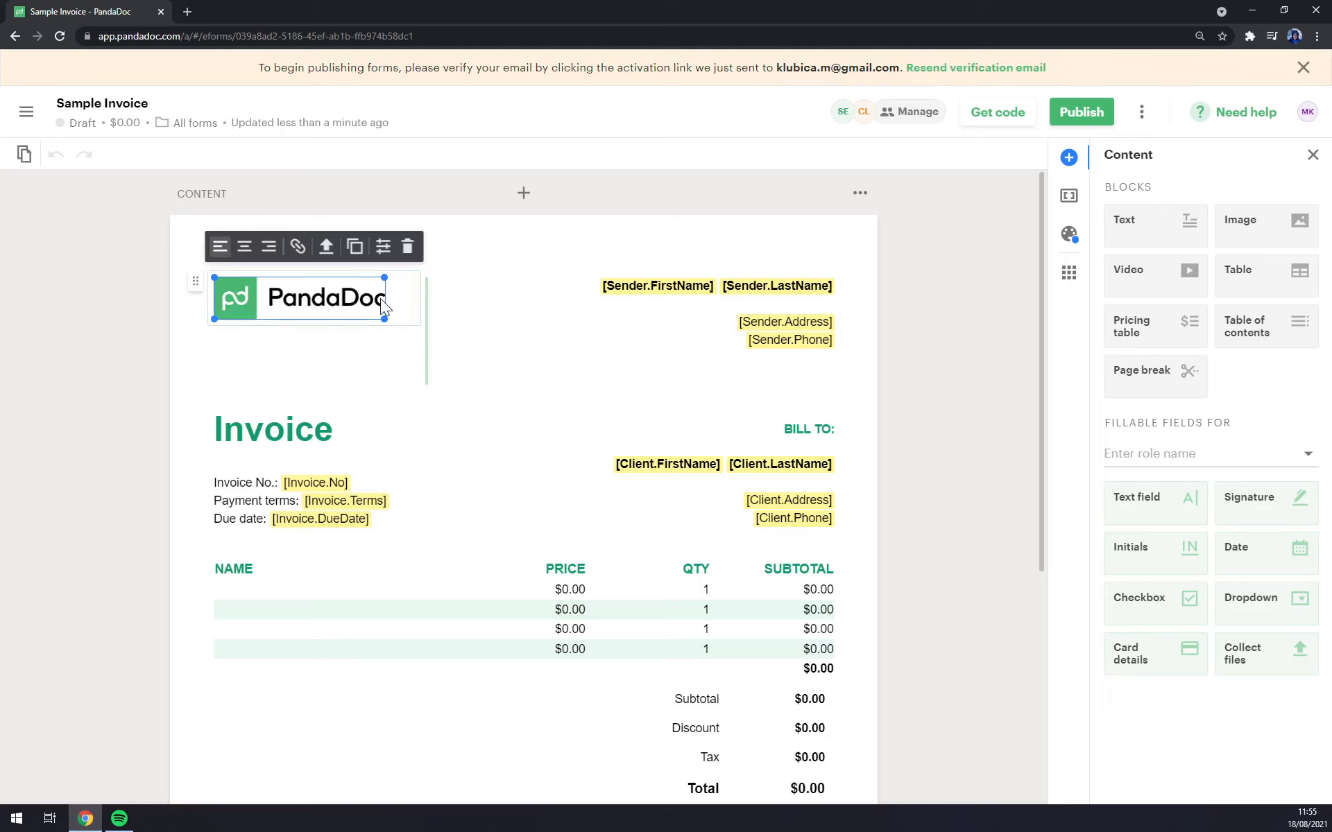
left_click(407, 246)
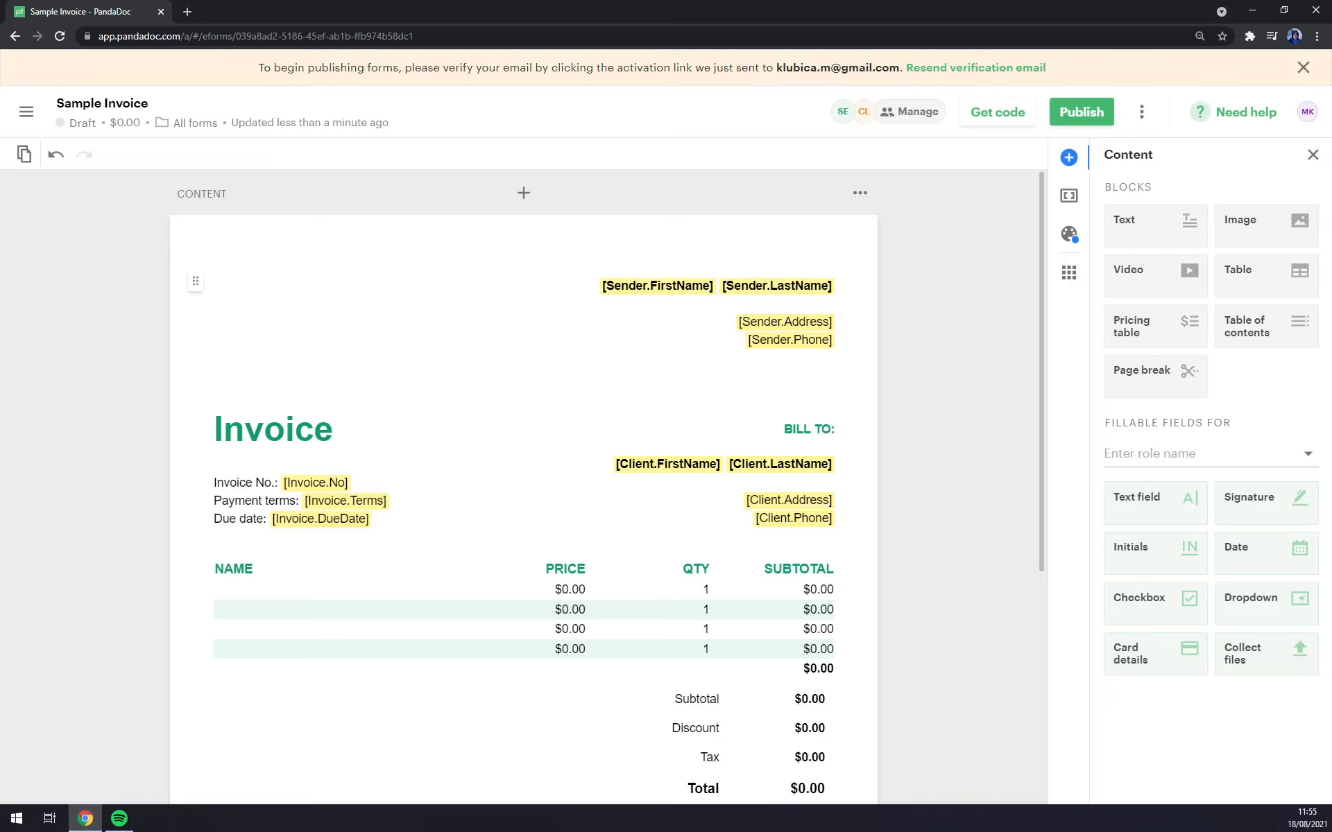
Step: Select the sender details block and make the Sender Signature field taller
left_click(657, 286)
scroll(736, 430, "down", 3)
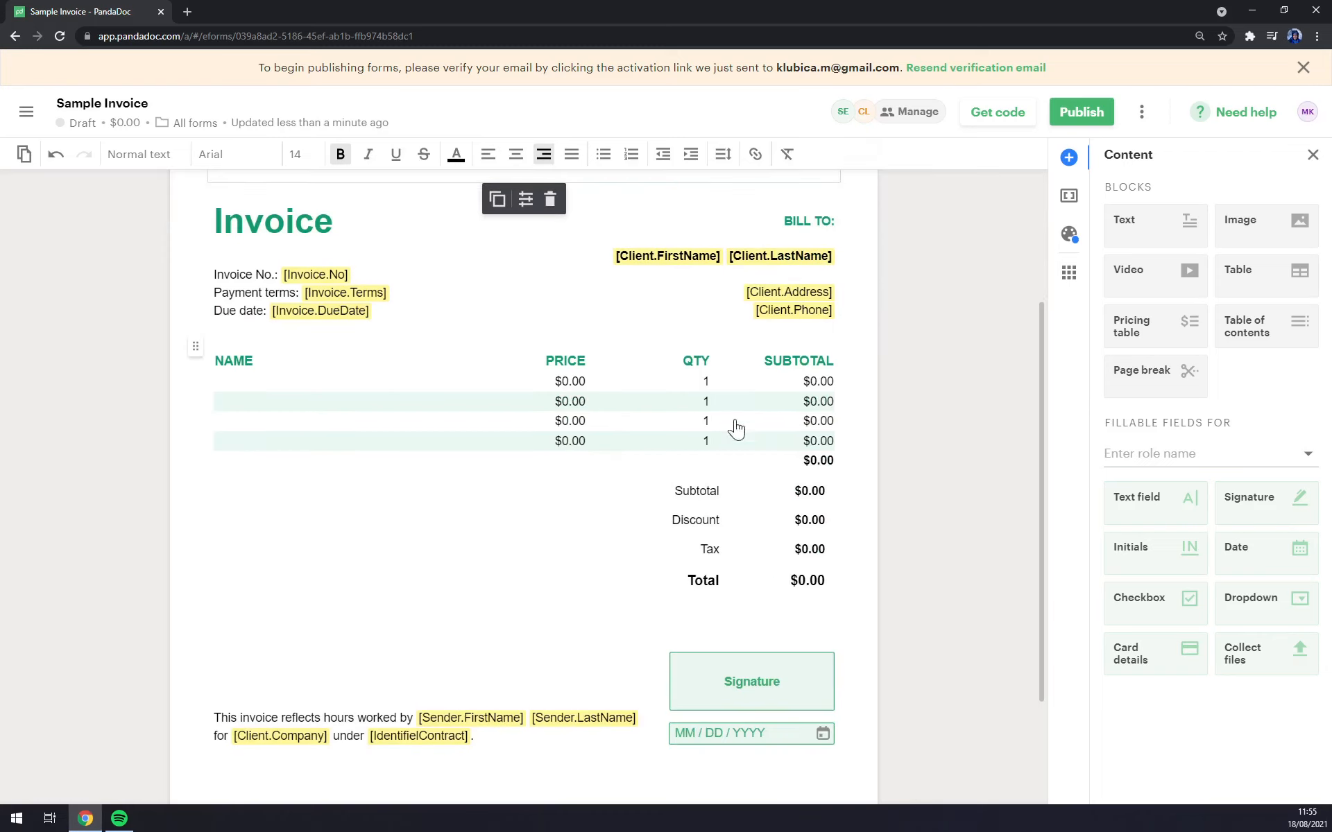
left_click(818, 687)
mouse_move(834, 710)
left_mouse_down()
mouse_move(846, 721)
mouse_move(844, 705)
mouse_move(853, 725)
mouse_move(847, 701)
left_mouse_up()
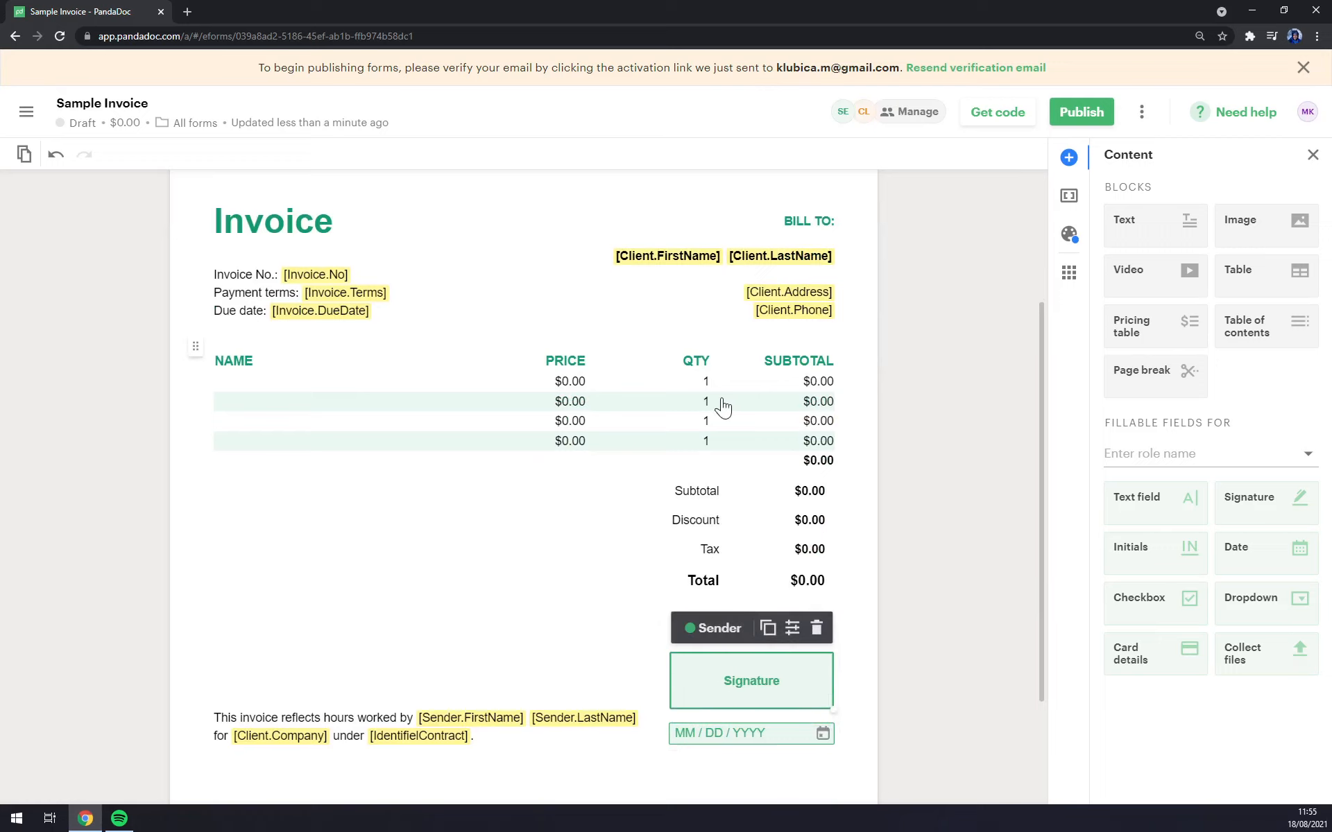
scroll(488, 416, "down", 2)
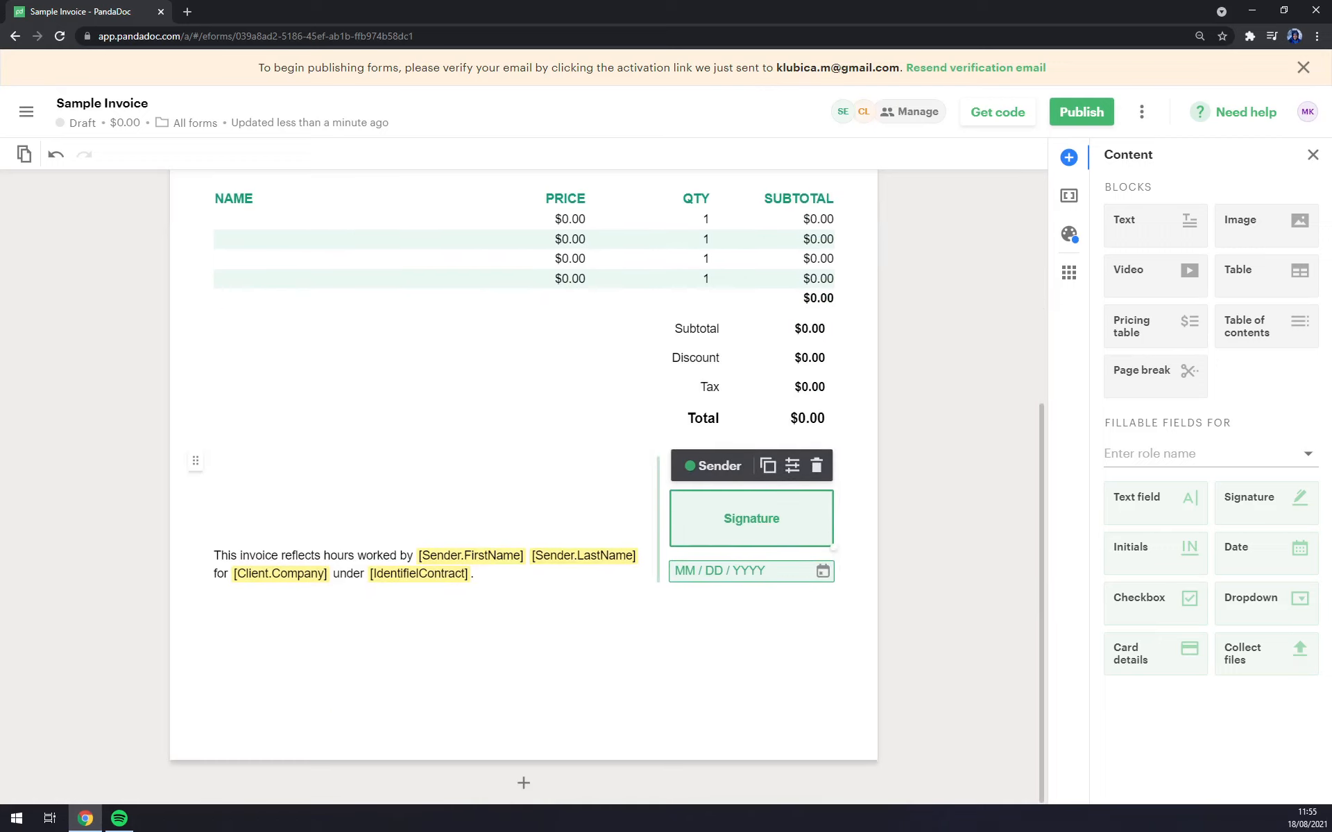
scroll(491, 425, "up", 5)
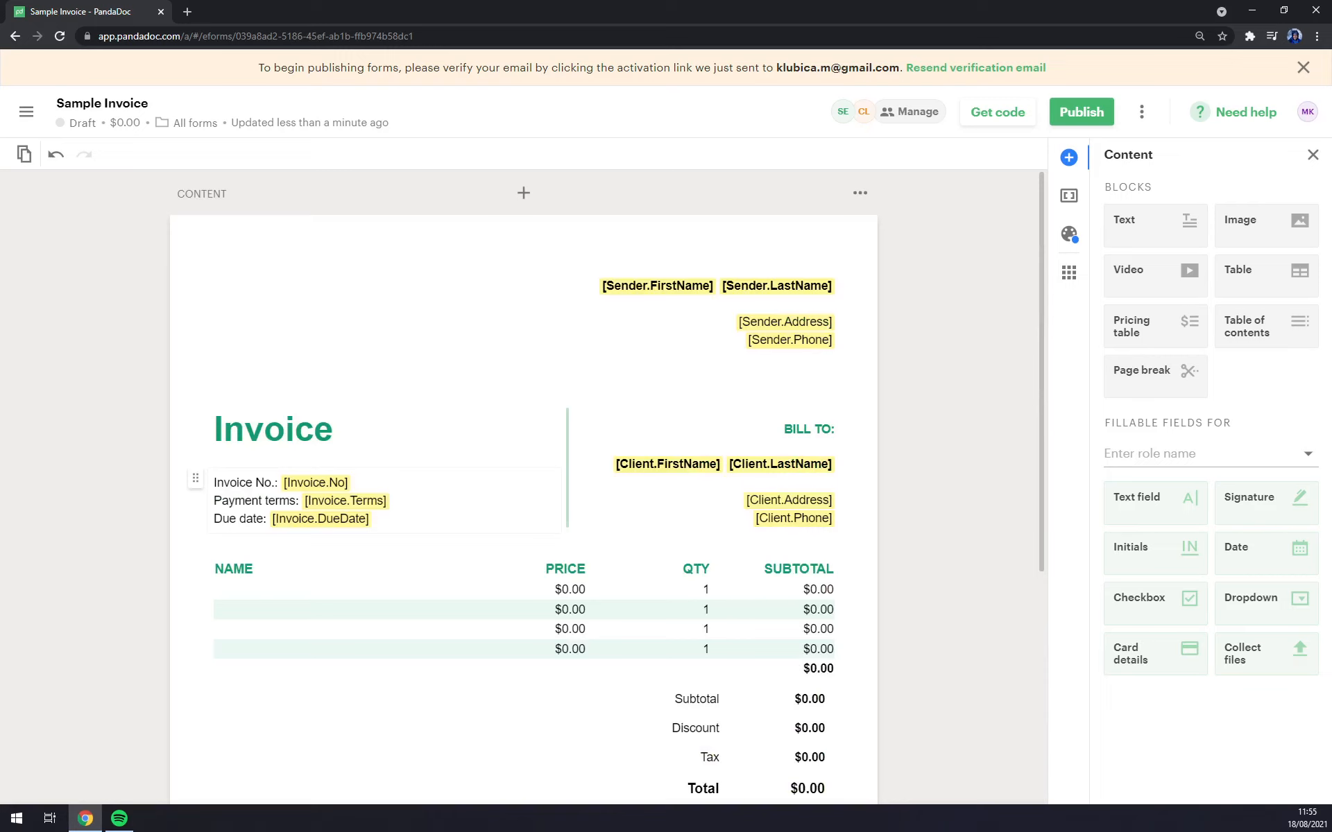
scroll(420, 592, "down", 1)
Step: Inspect the pricing table's NAME cells in the first and fourth rows
left_click(247, 530)
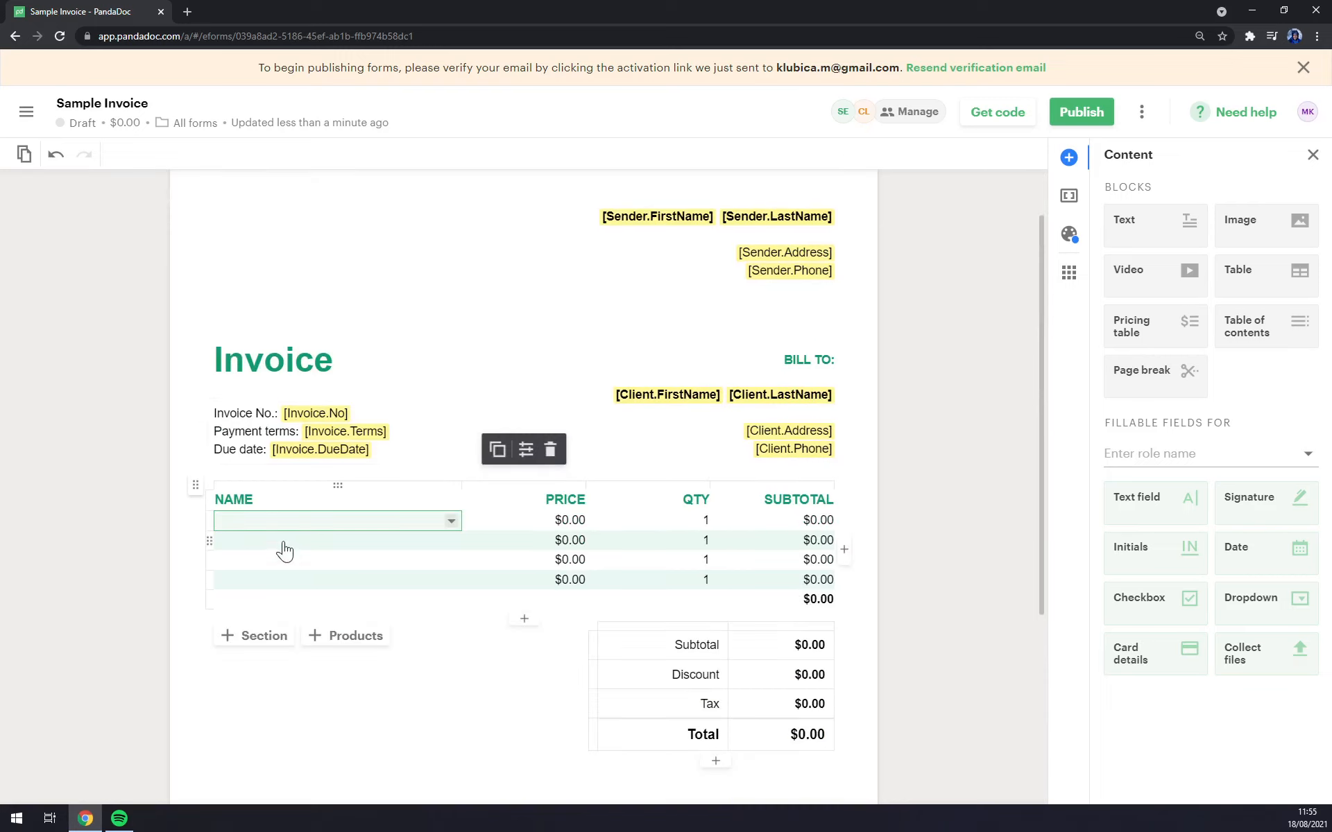
left_click(454, 525)
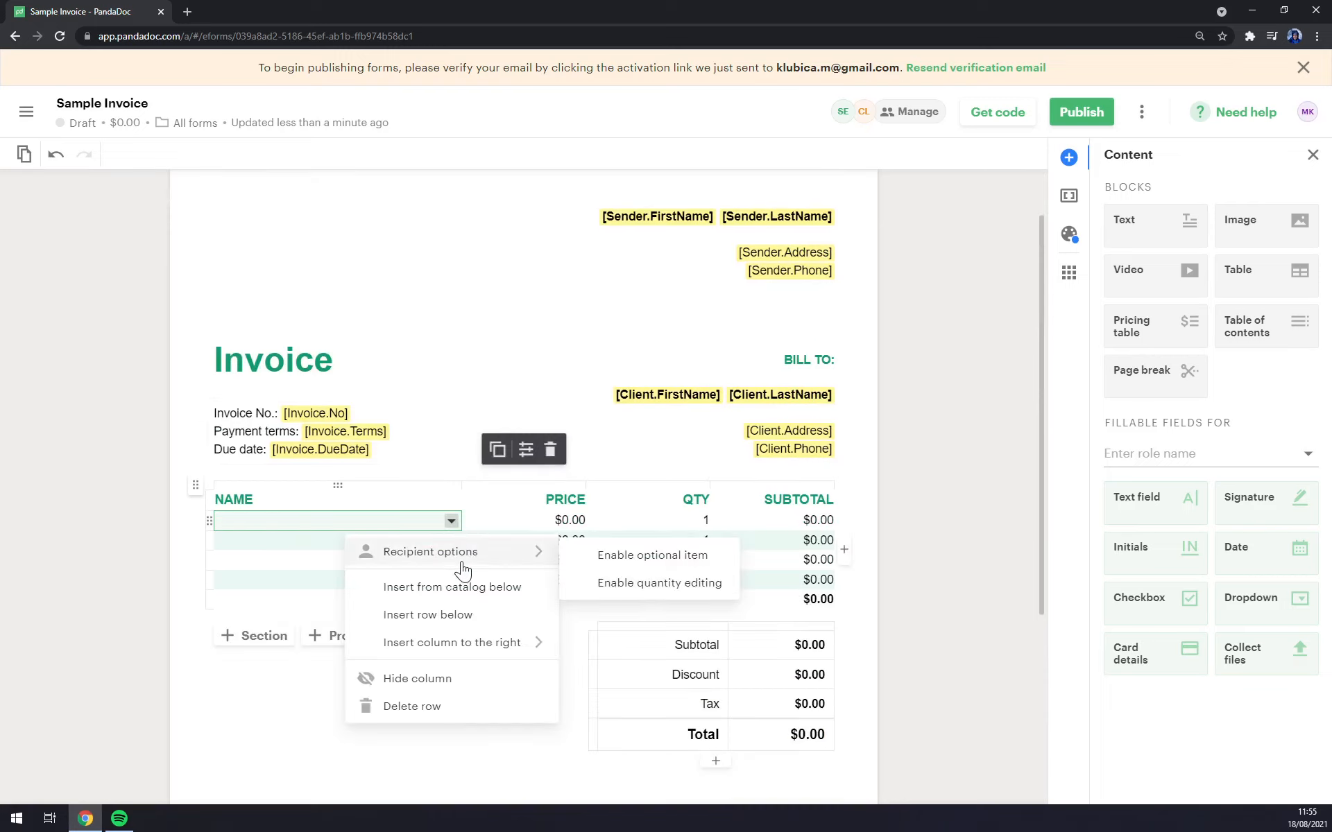
left_click(298, 583)
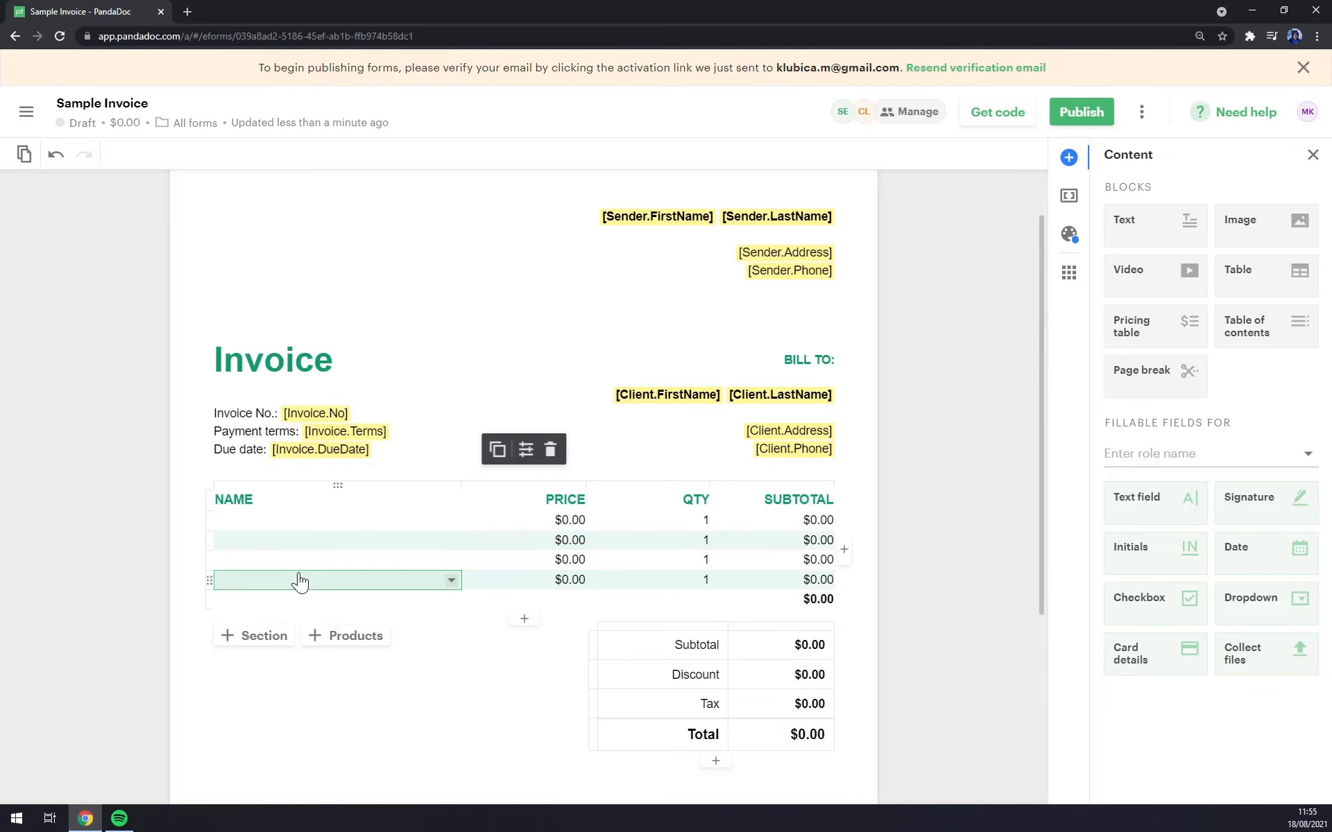
scroll(298, 580, "down", 5)
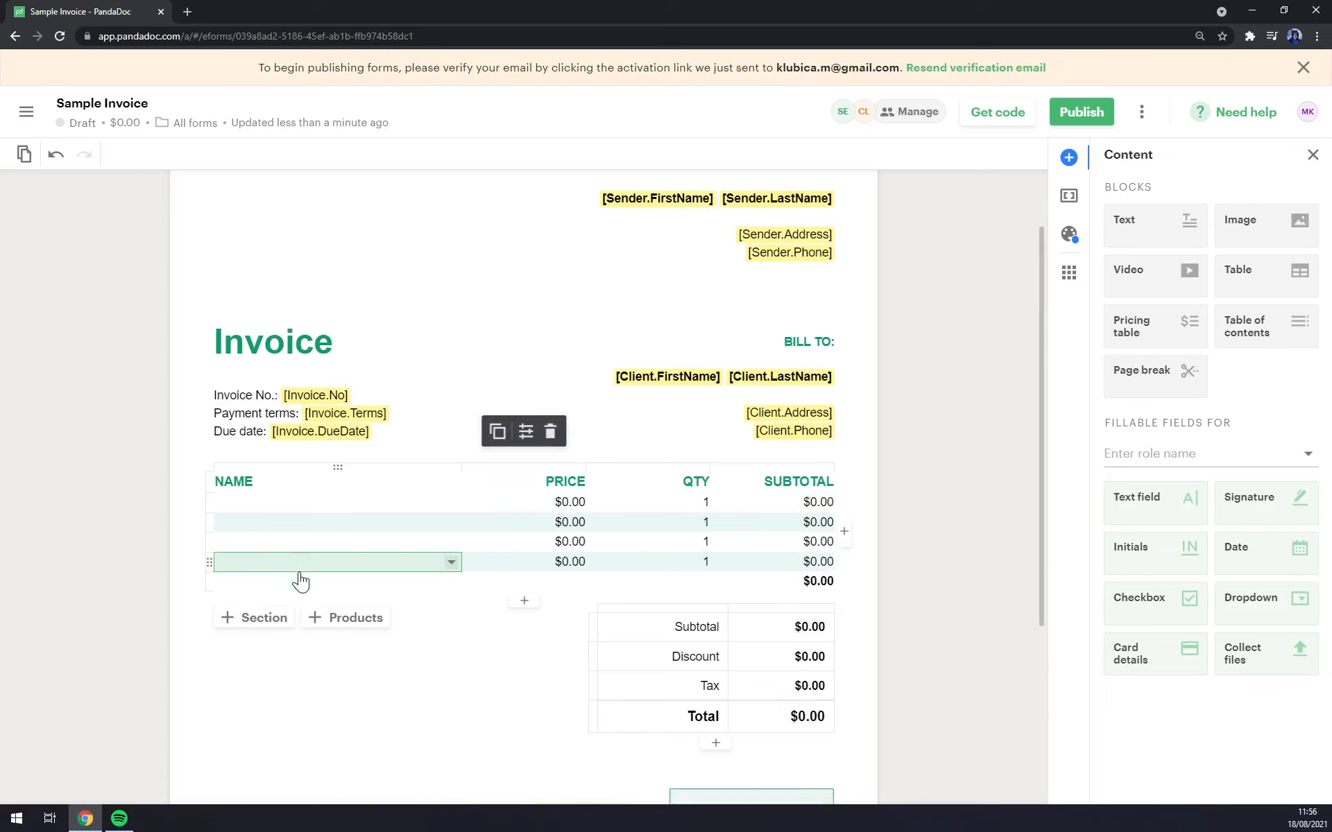
scroll(299, 581, "up", 6)
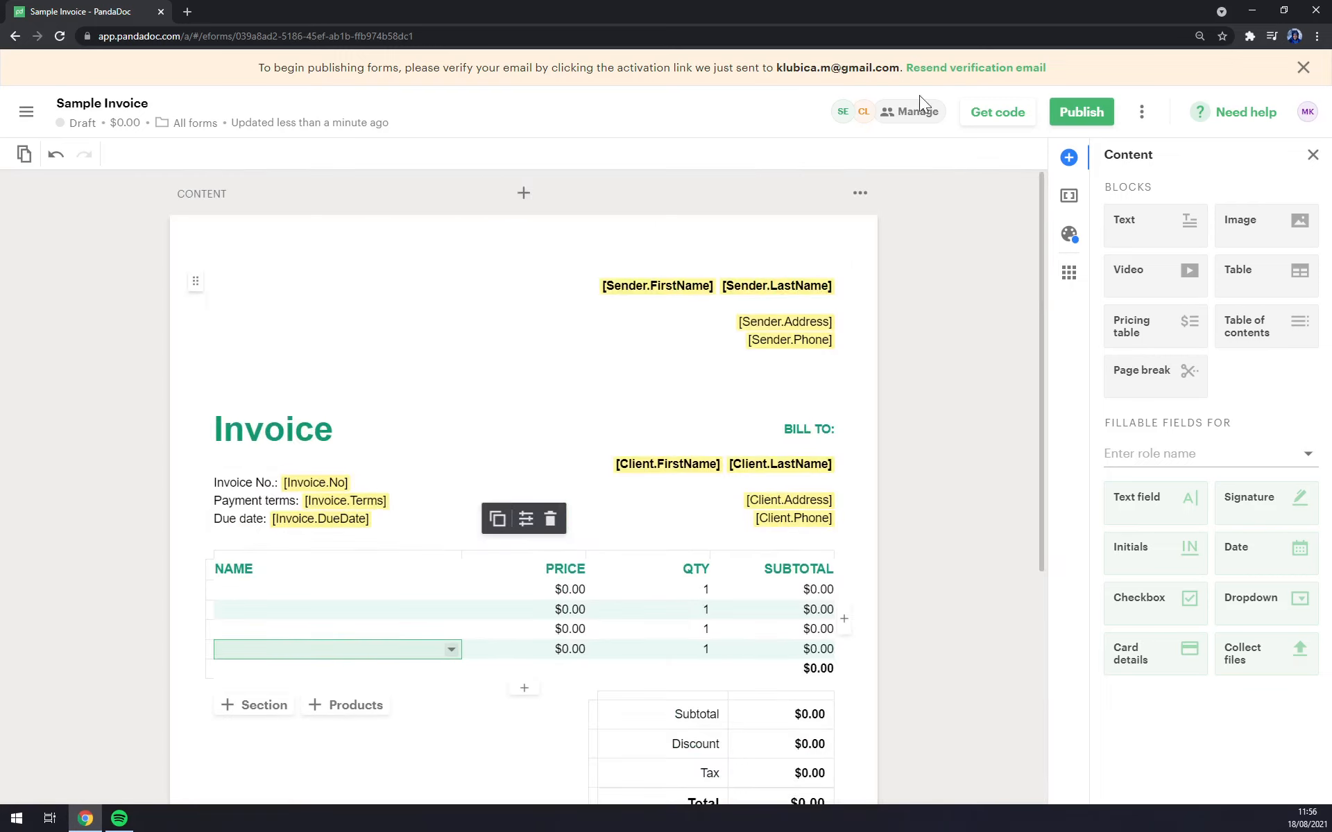
Step: Attempt to publish the Sample Invoice but cancel at the unfilled variables warning
left_click(1081, 111)
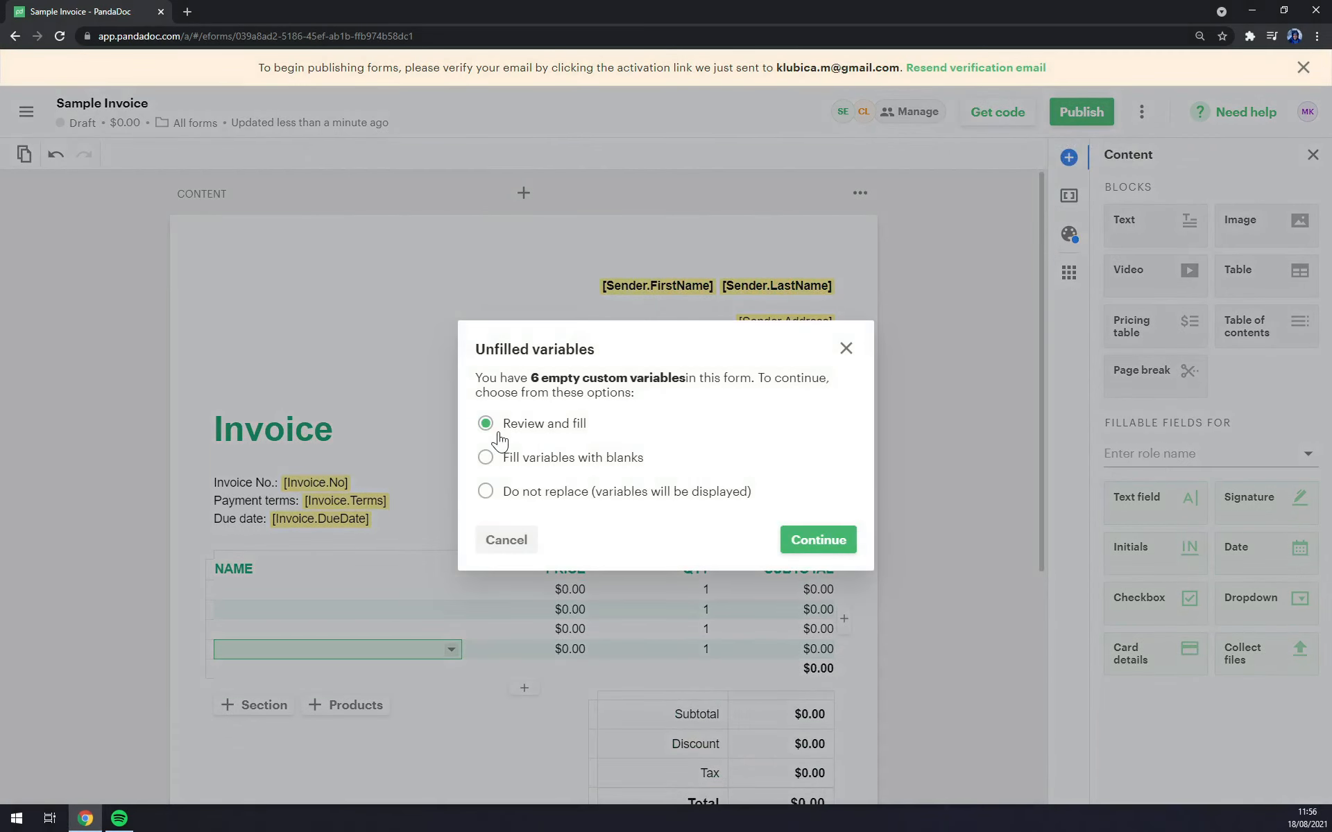
left_click(846, 349)
scroll(956, 481, "down", 5)
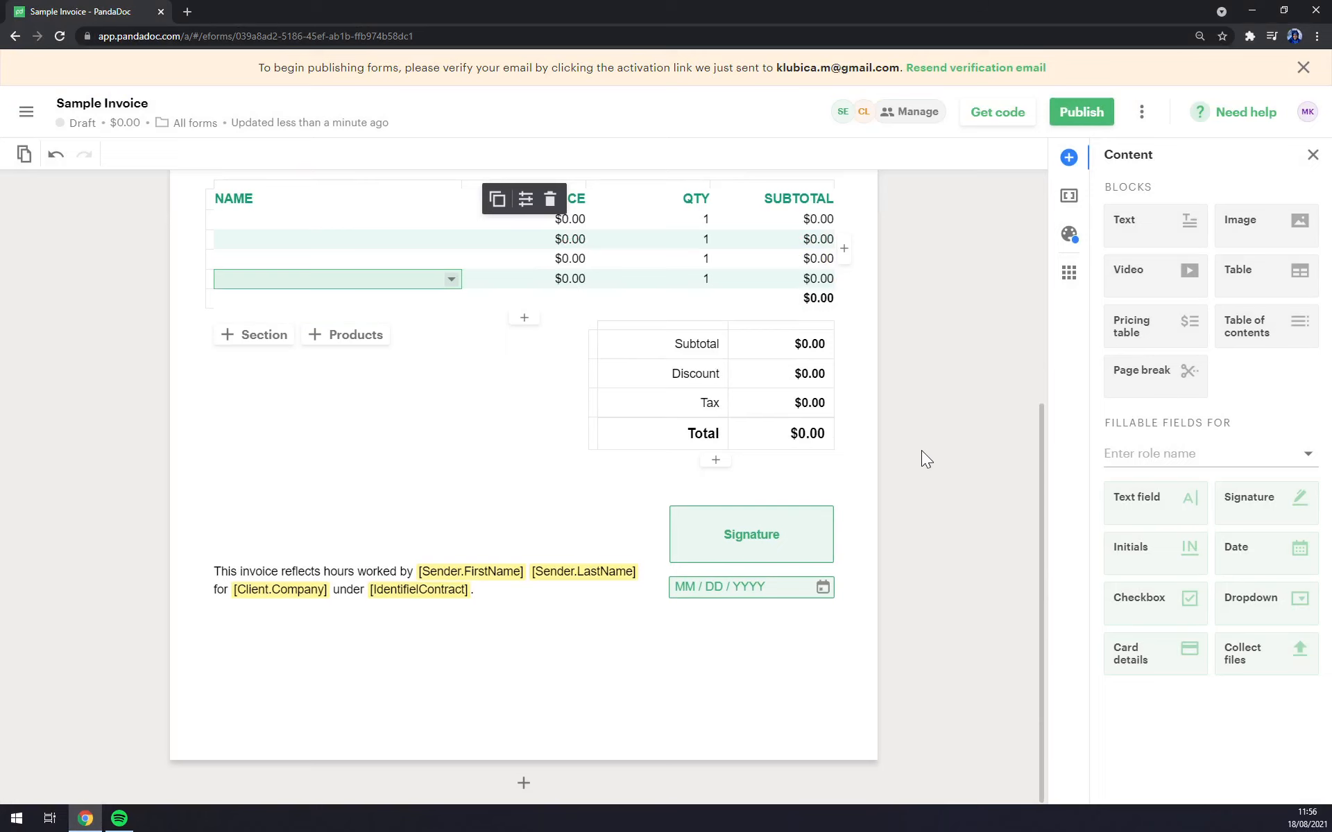
scroll(908, 444, "up", 5)
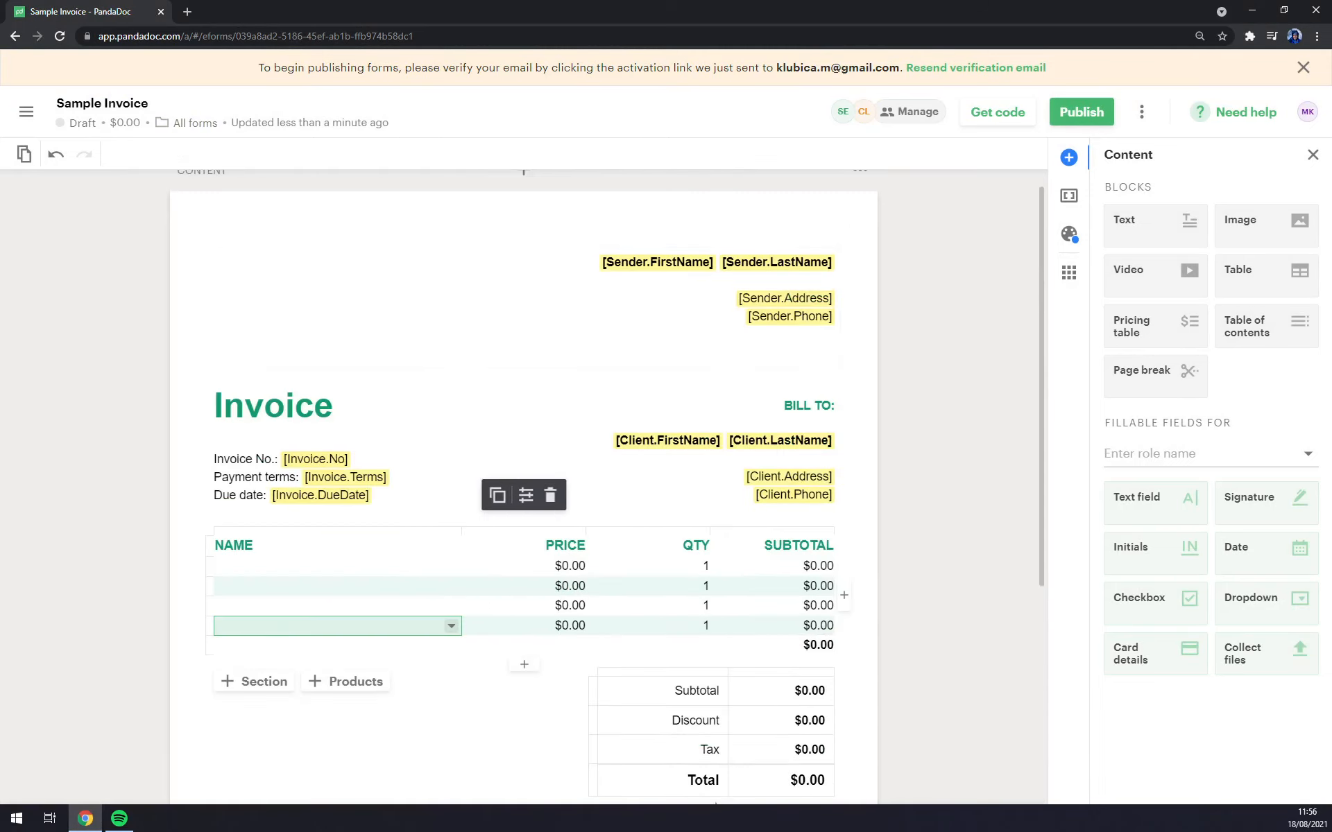
left_click(29, 118)
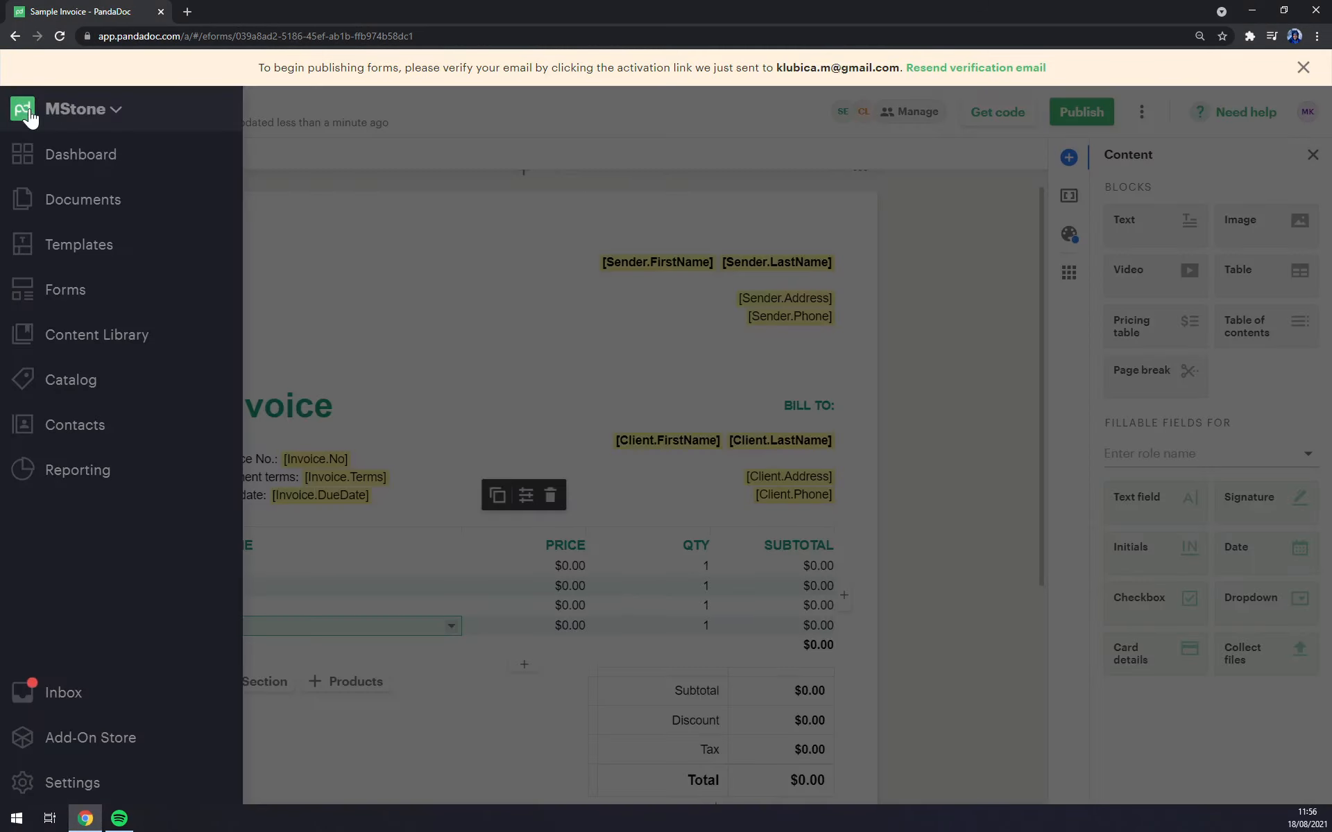
Step: On the Dashboard, filter by the Sent and Draft tiles, then return to the full overview
left_click(68, 164)
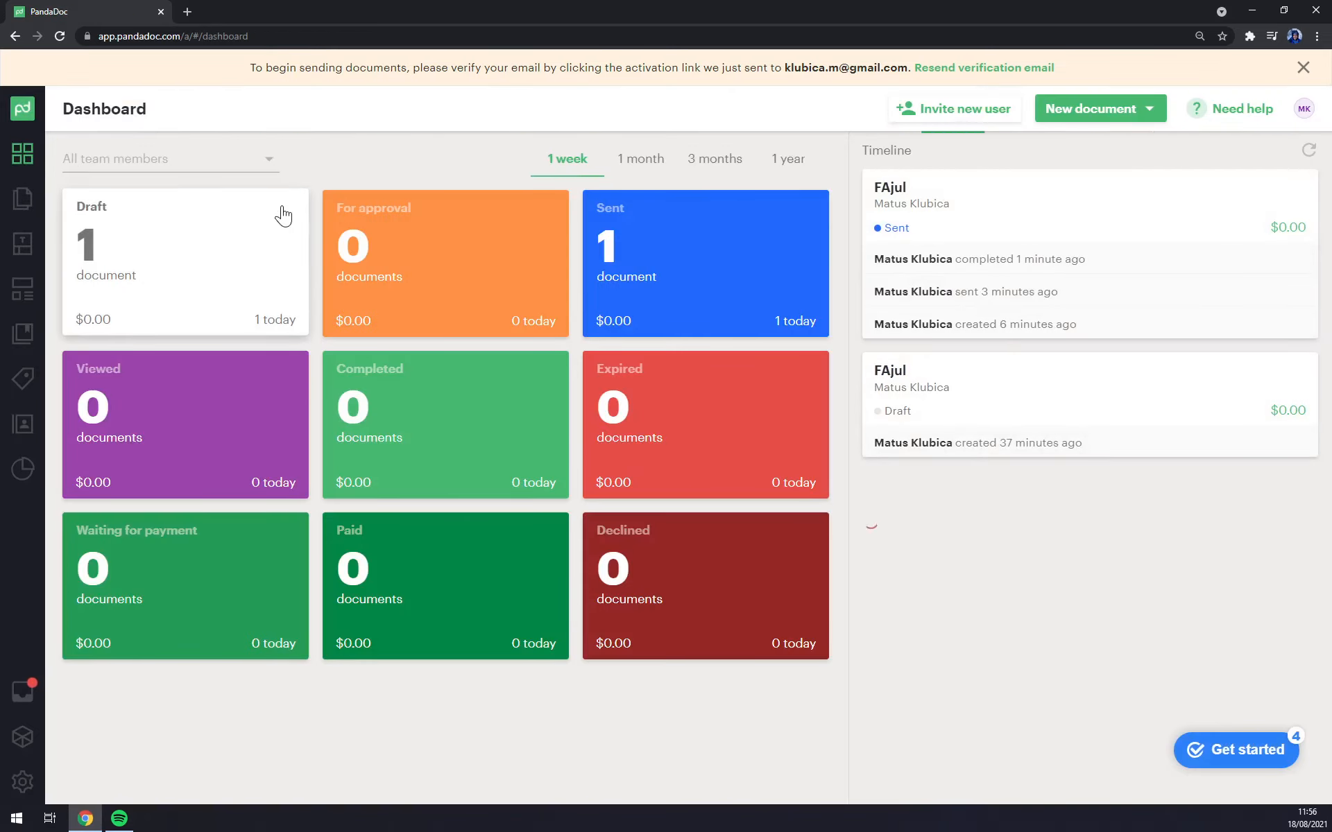
left_click(704, 258)
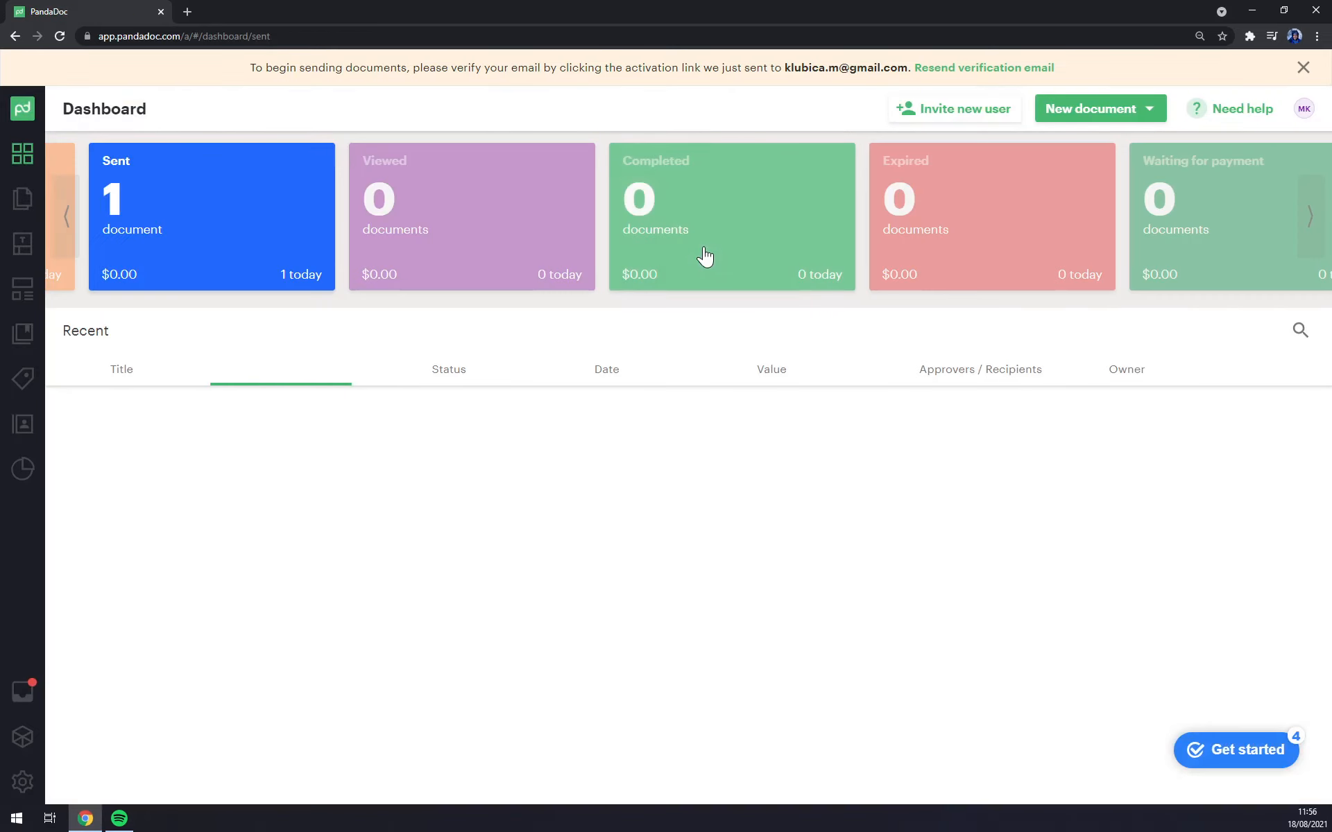
left_click(14, 154)
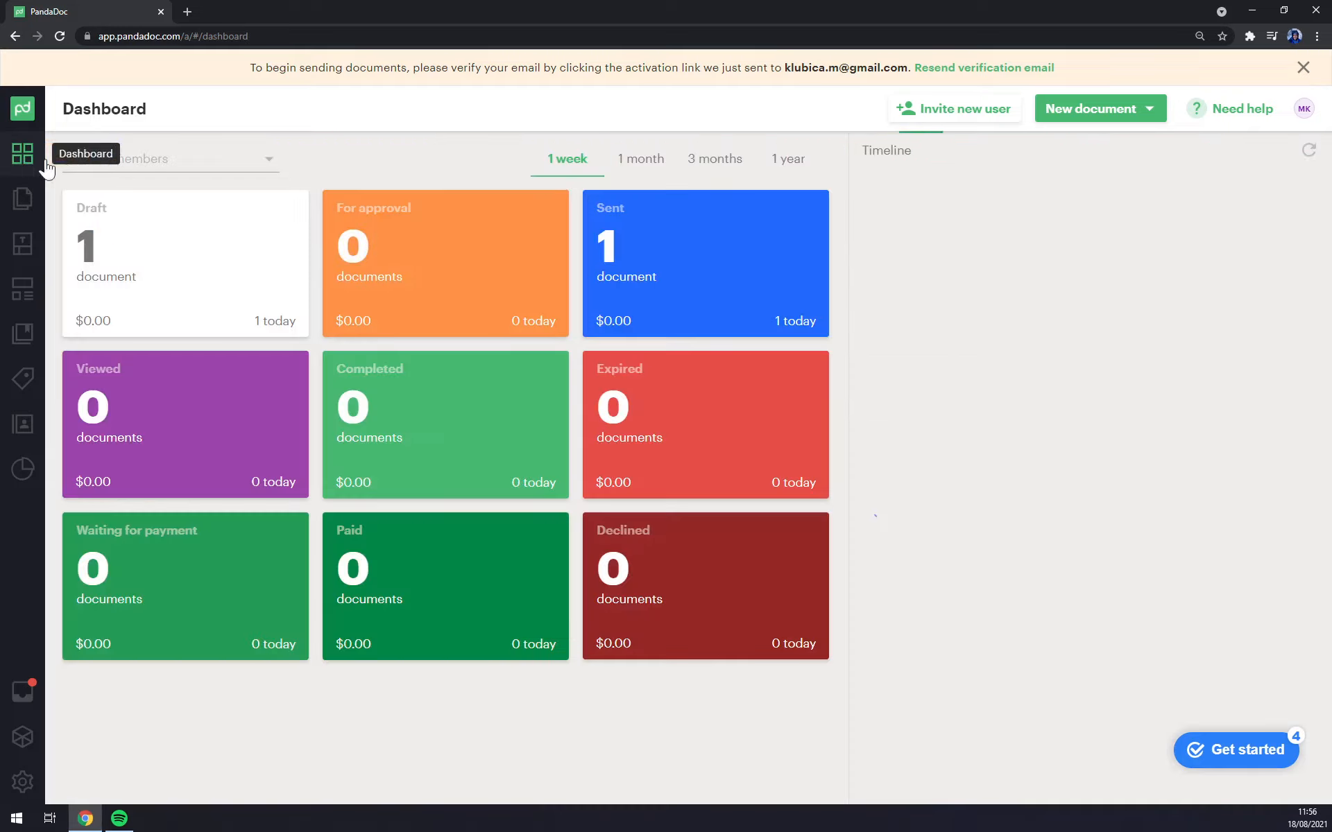
left_click(187, 270)
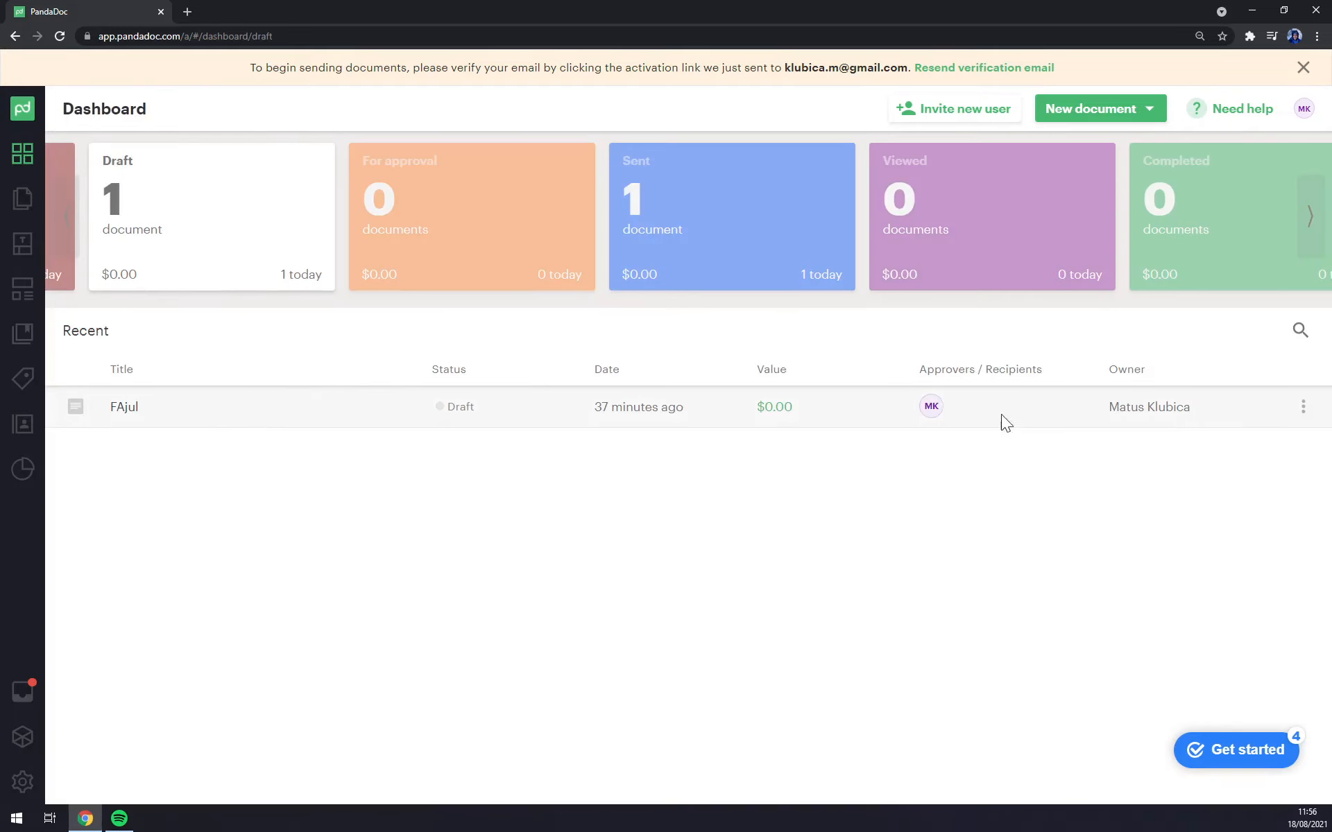
left_click(22, 154)
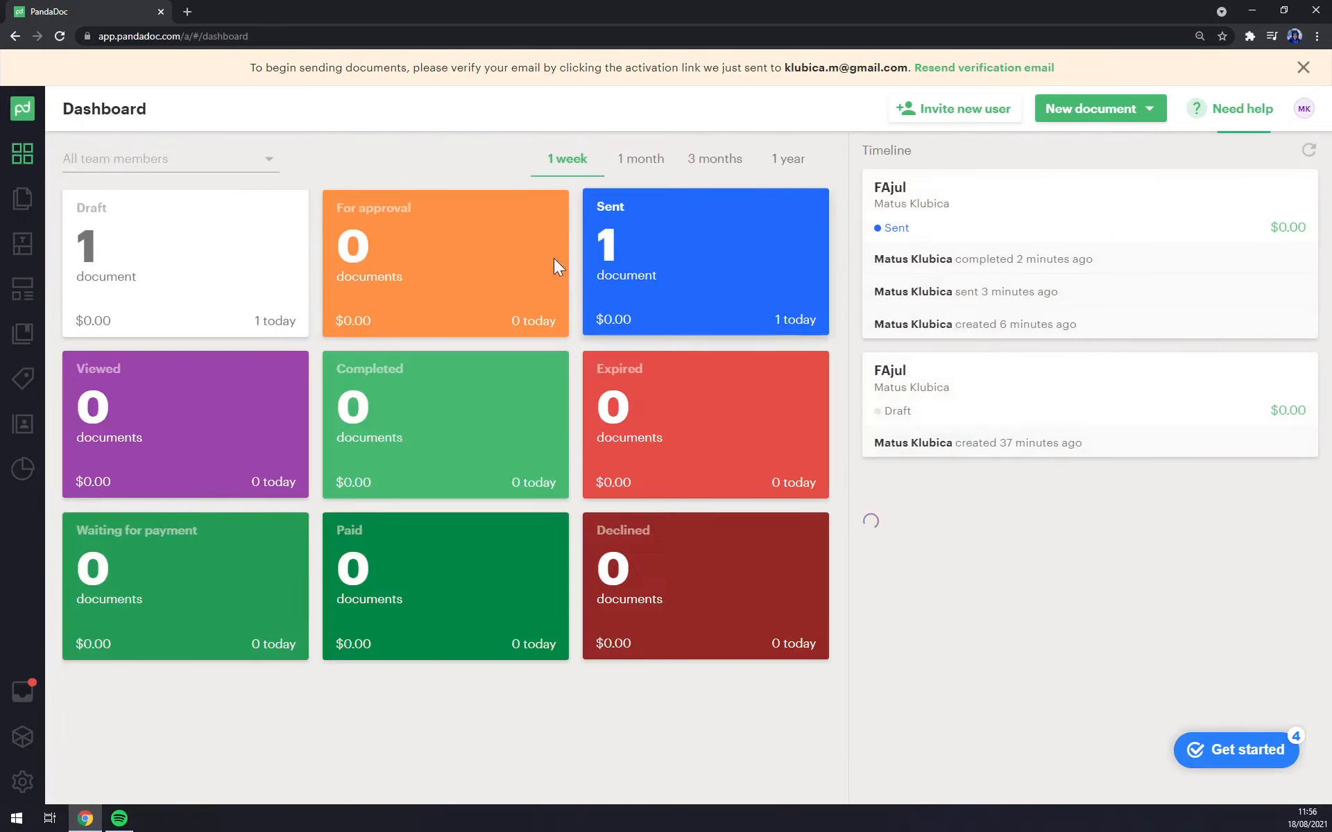
left_click(161, 274)
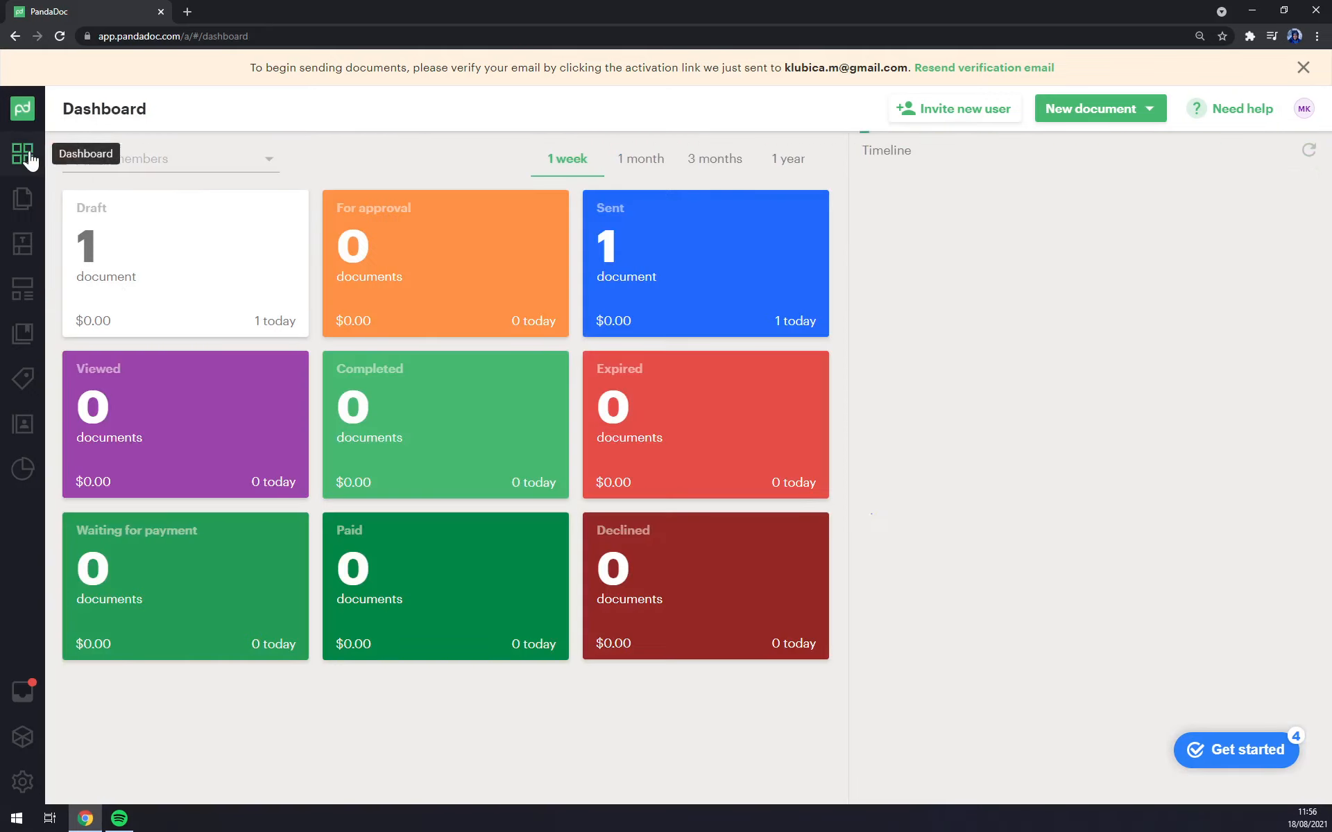
left_click(22, 154)
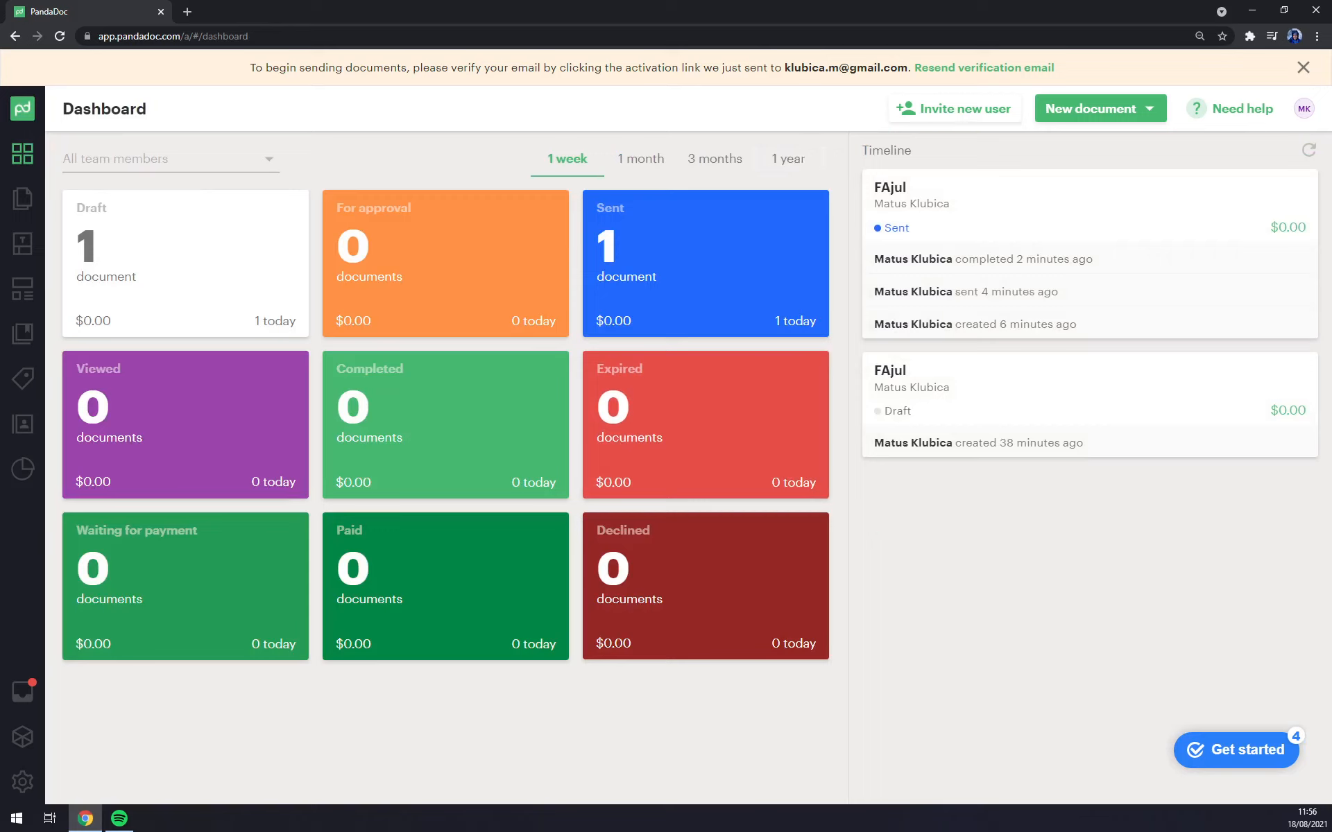
Step: Check the signed FAjul document from the Inbox, then close its tab to return to the list
left_click(24, 702)
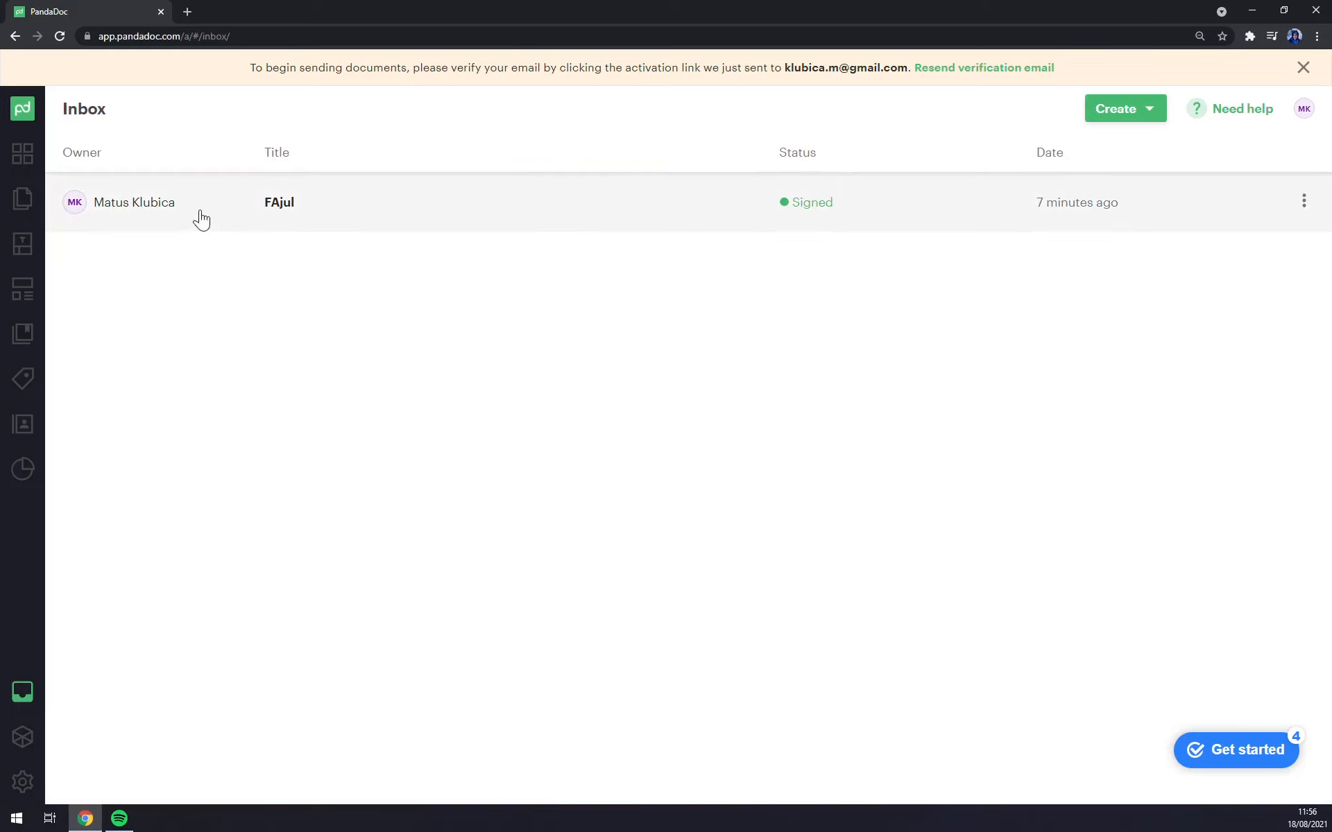
left_click(808, 214)
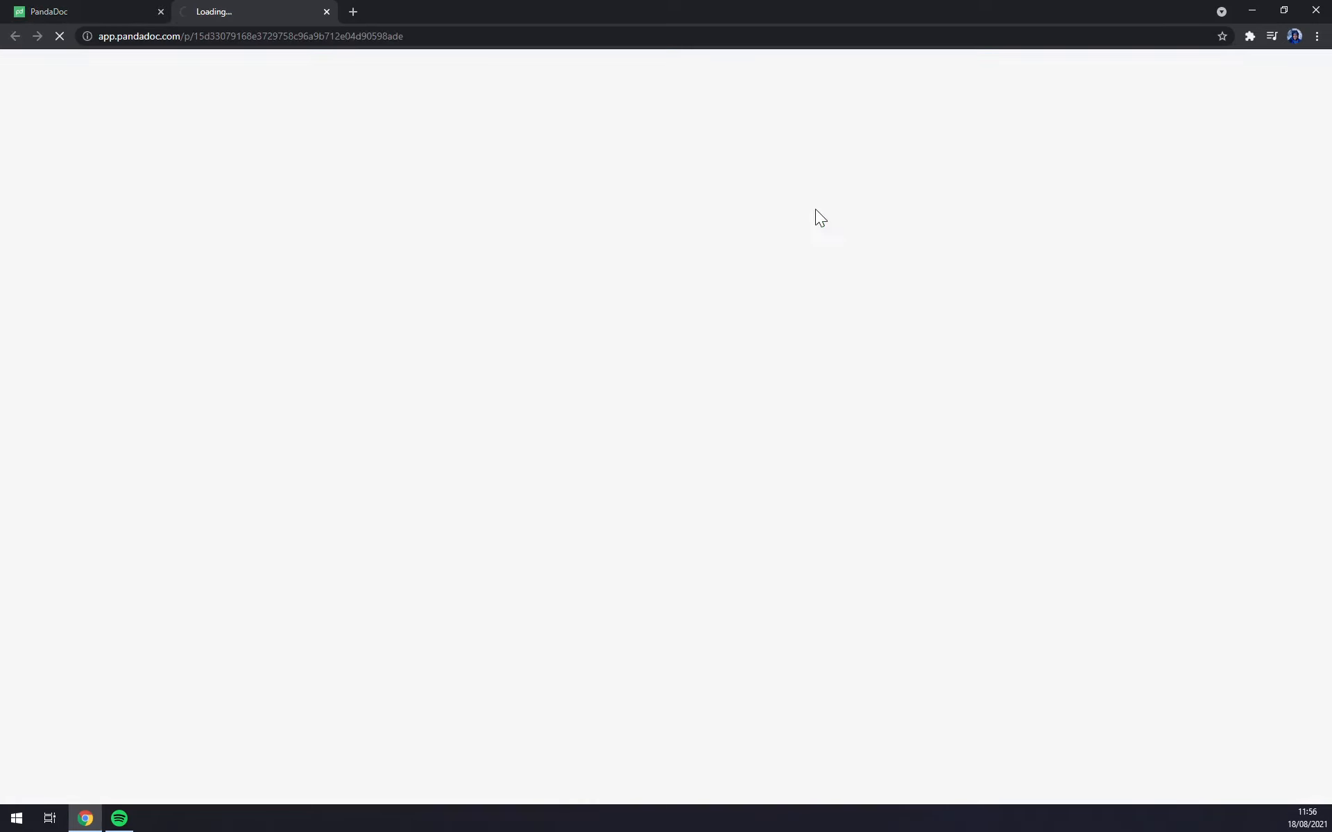
left_click(326, 12)
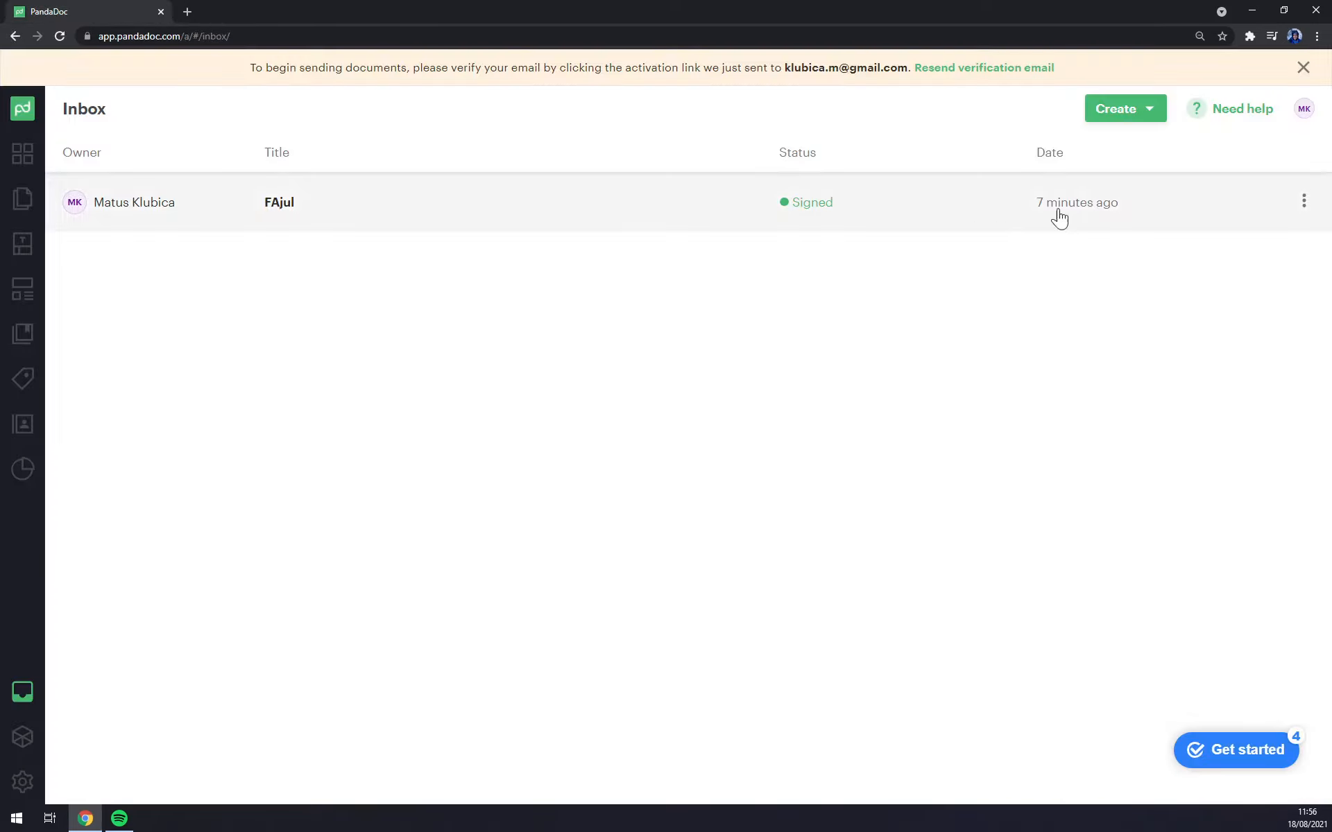